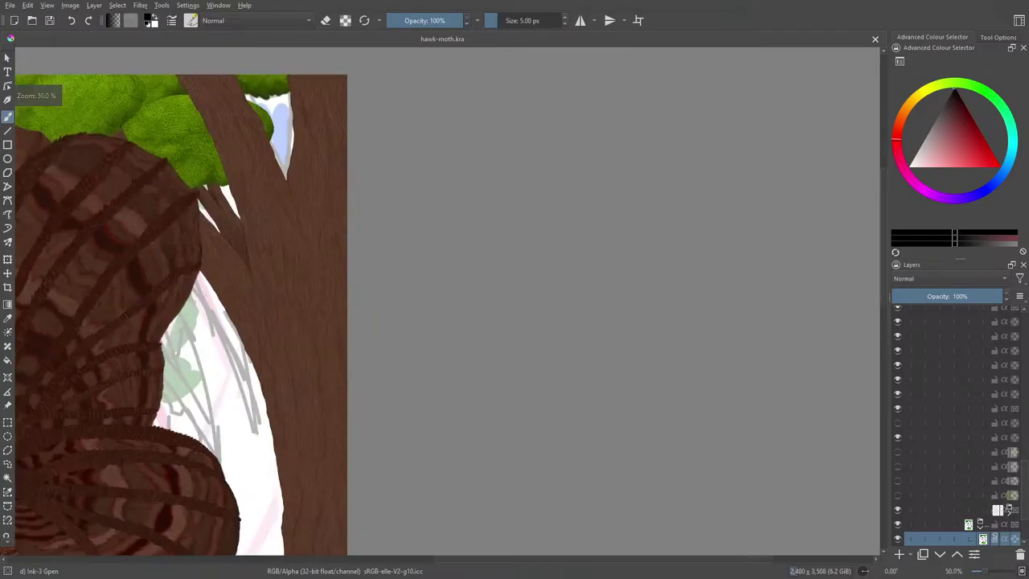
Step: Examine the hawk-moth painting from the whole canvas down to the wing edge and bark texture up close
scroll(217, 342, "down", 8)
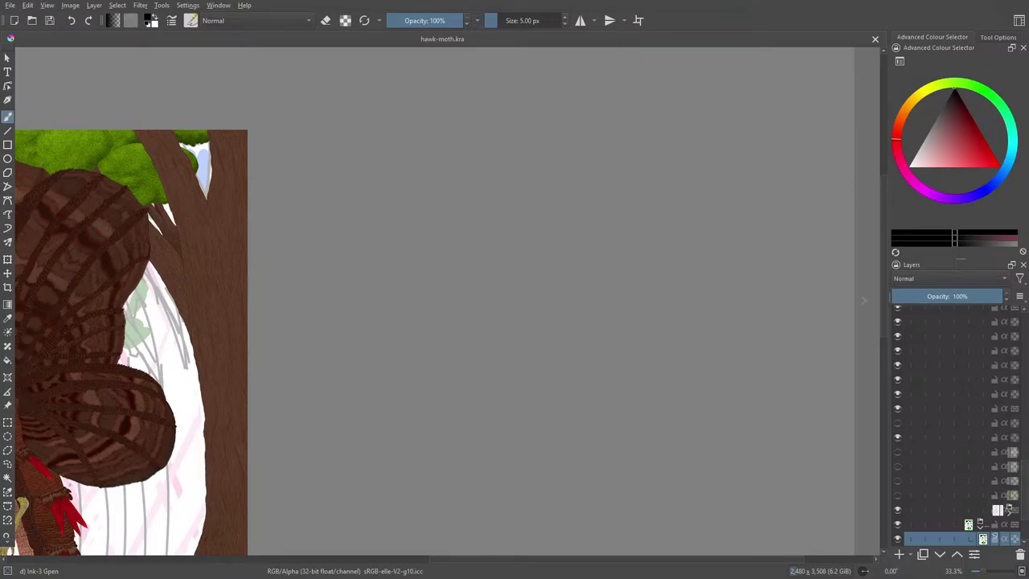
key("minus")
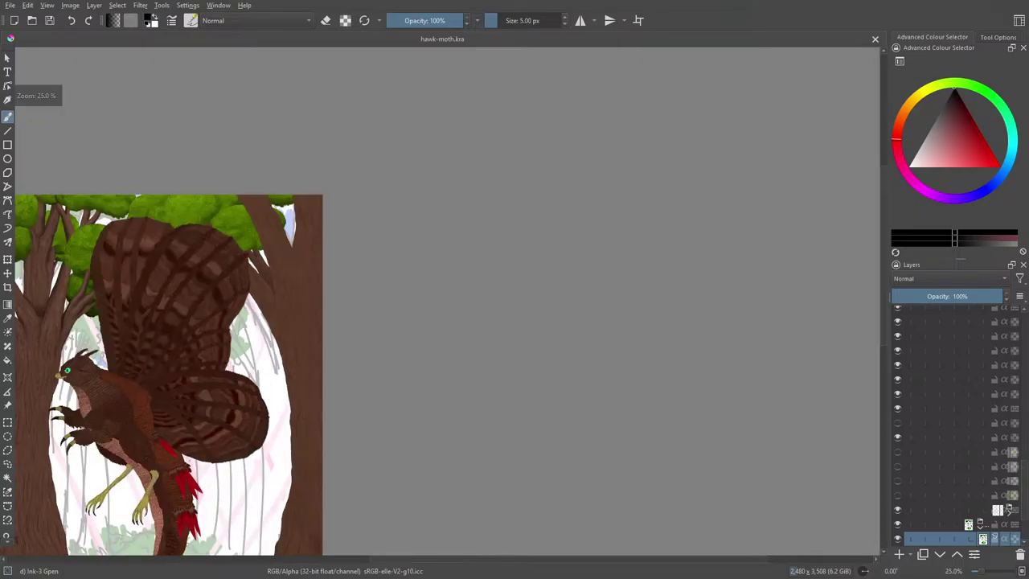
key("plus")
key("plus")
key("plus")
key("plus")
key("plus")
key("plus")
key("plus")
key("plus")
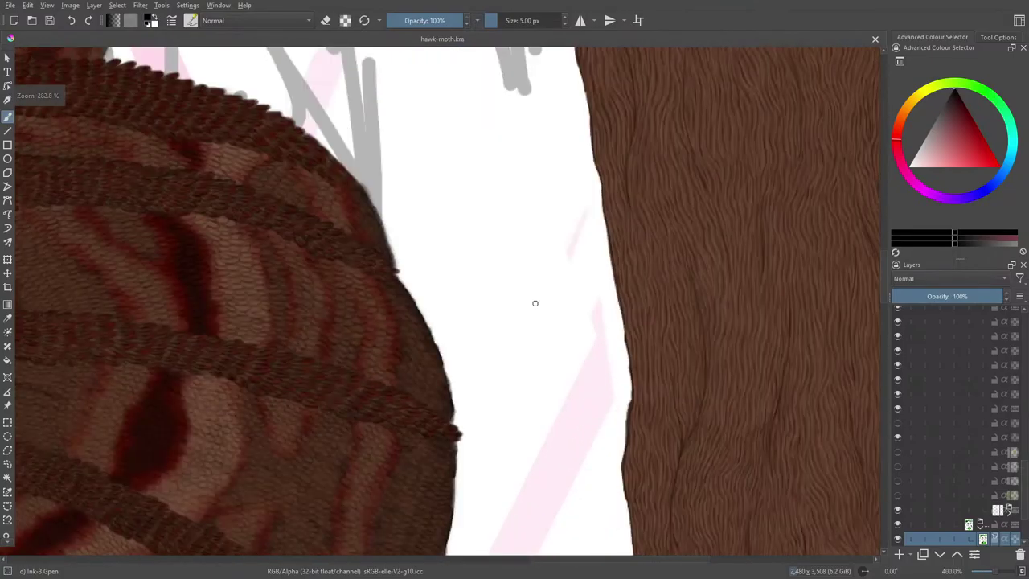
key("minus")
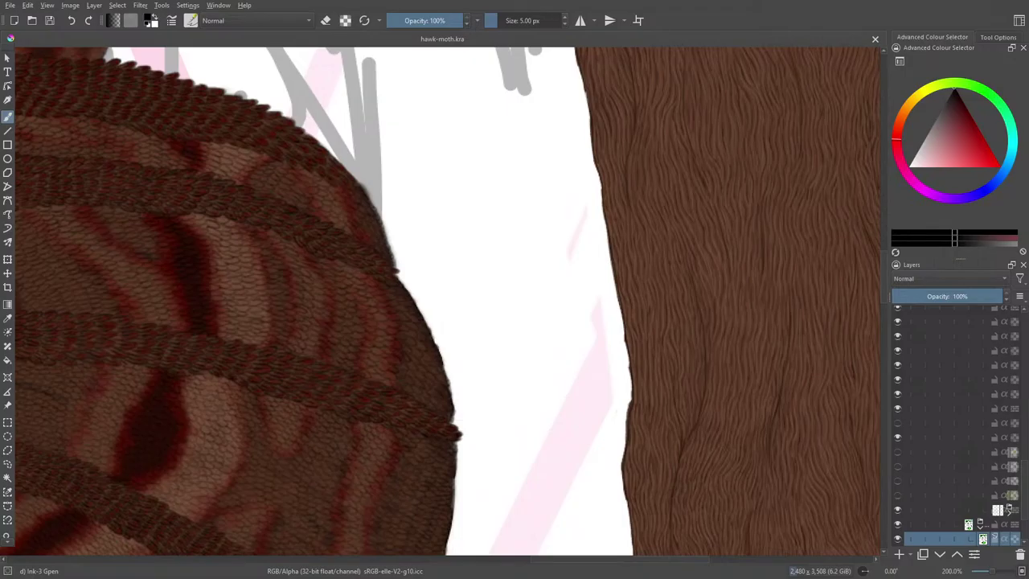
key("2")
key("1")
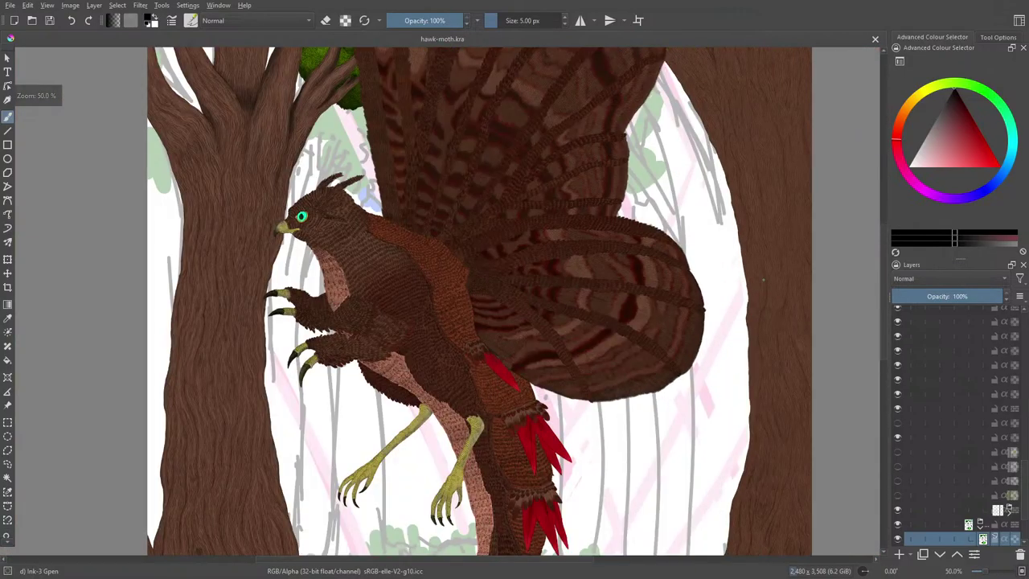
key("plus")
key("minus")
key("minus")
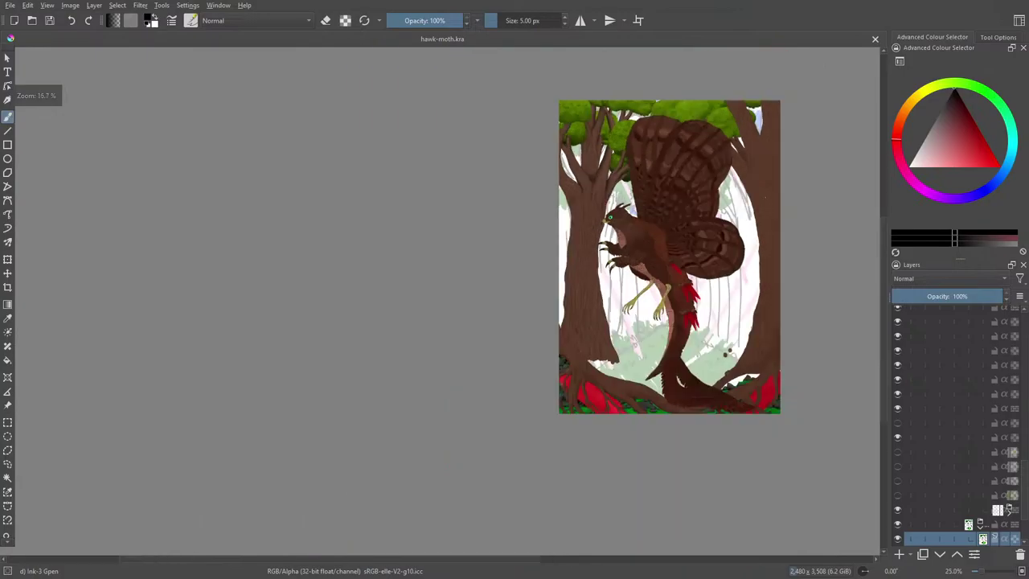
key("plus")
key("plus")
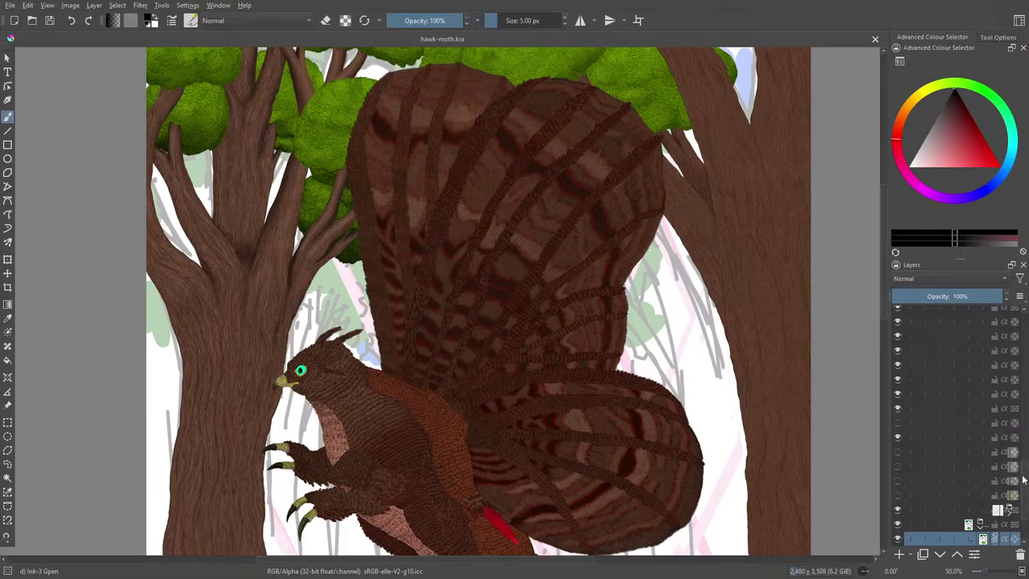
Step: Find Group 215 in the layer stack, check its contents by hiding and showing it, and expand it
left_click_drag(1025, 474, 1025, 364)
left_click(921, 324)
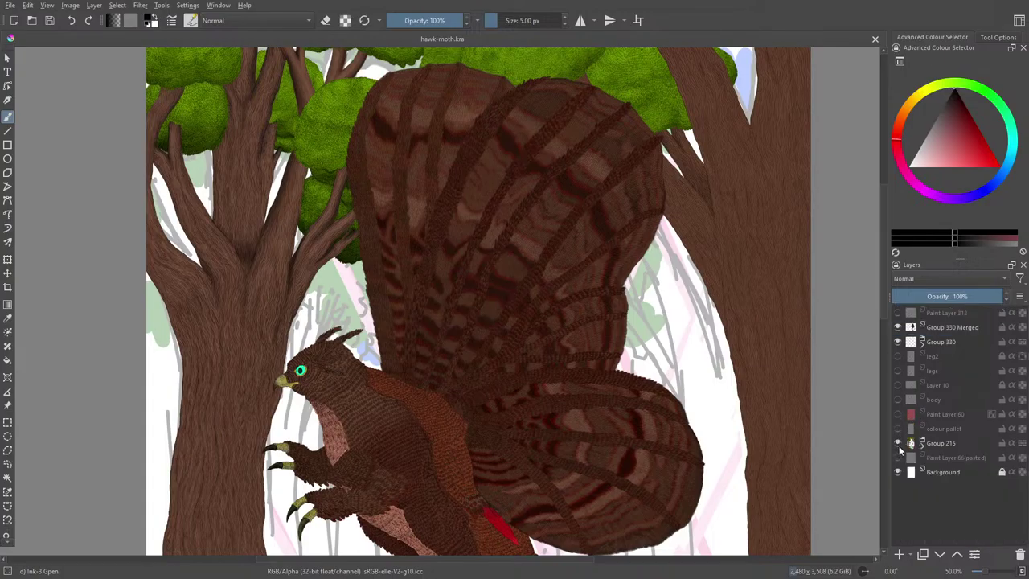
left_click(897, 443)
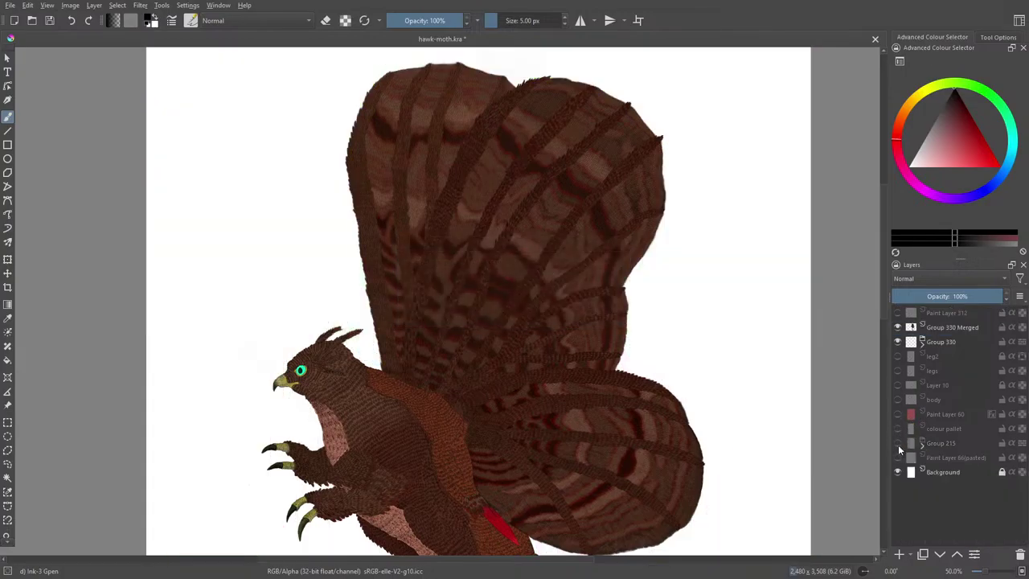
left_click(897, 445)
left_click(921, 443)
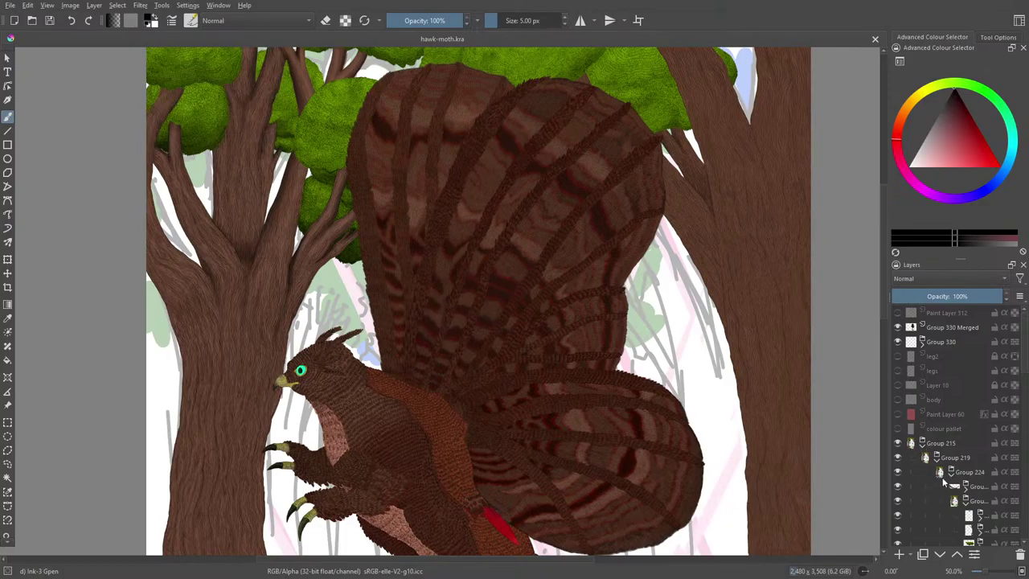
Step: Collapse Group 224, check it by hiding and showing it, and expand it again
left_click(951, 473)
left_click(897, 473)
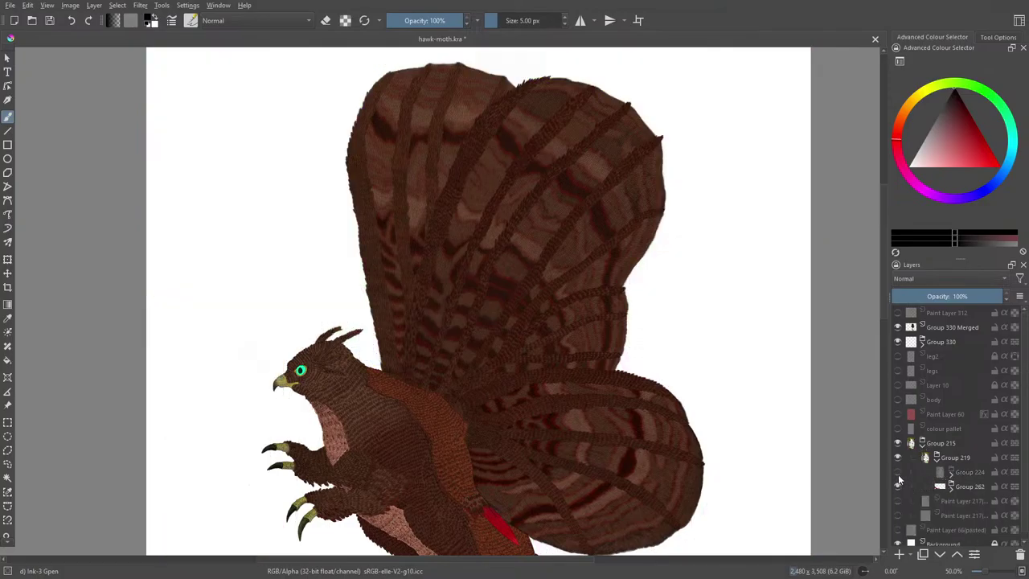
left_click(898, 475)
left_click(950, 472)
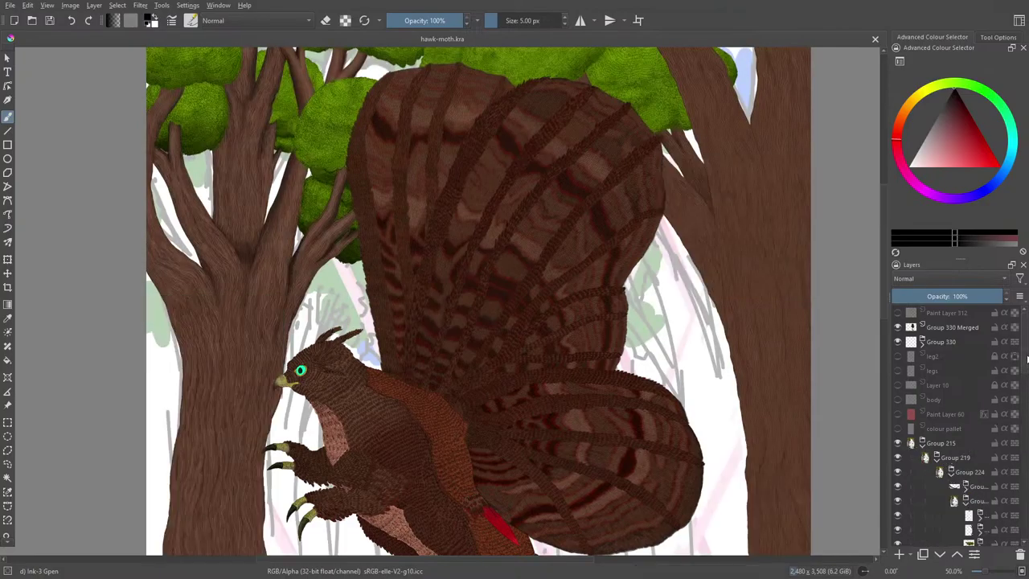
Step: Toggle the visibility of the subgroups inside Group 224 to identify which parts of the forest they hold
scroll(948, 386, "down", 2)
left_click(898, 398)
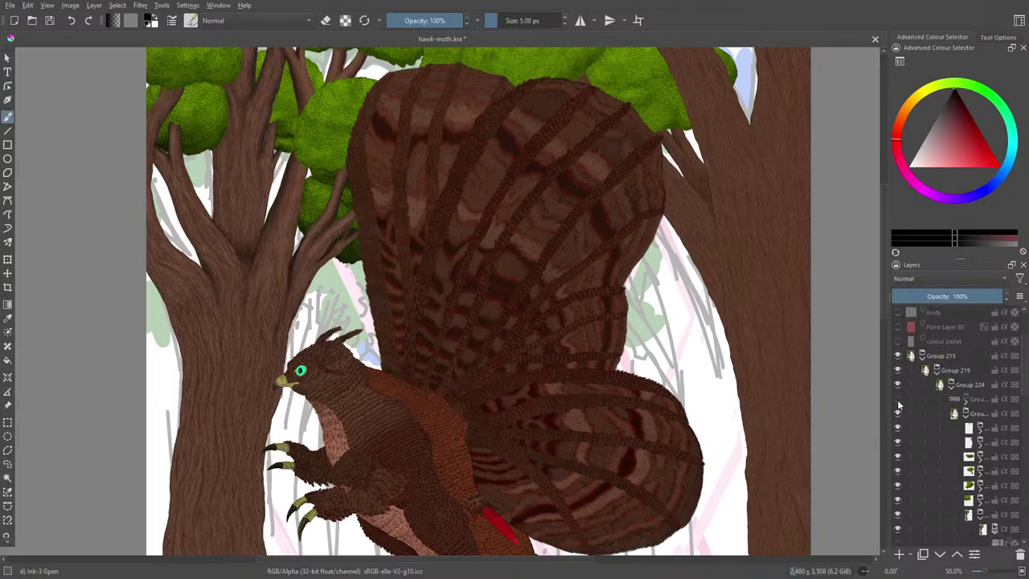
left_click(898, 413)
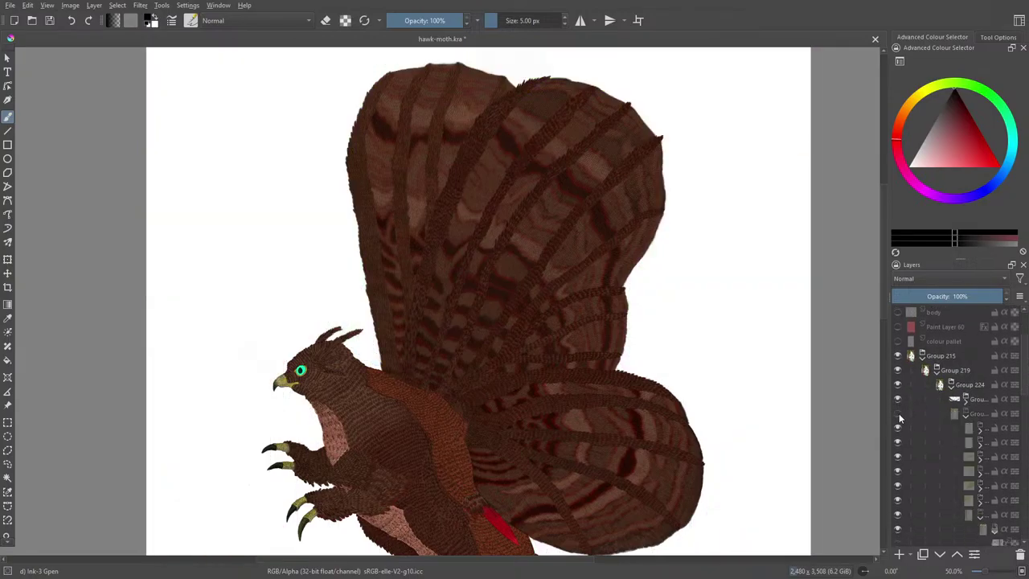
left_click(897, 413)
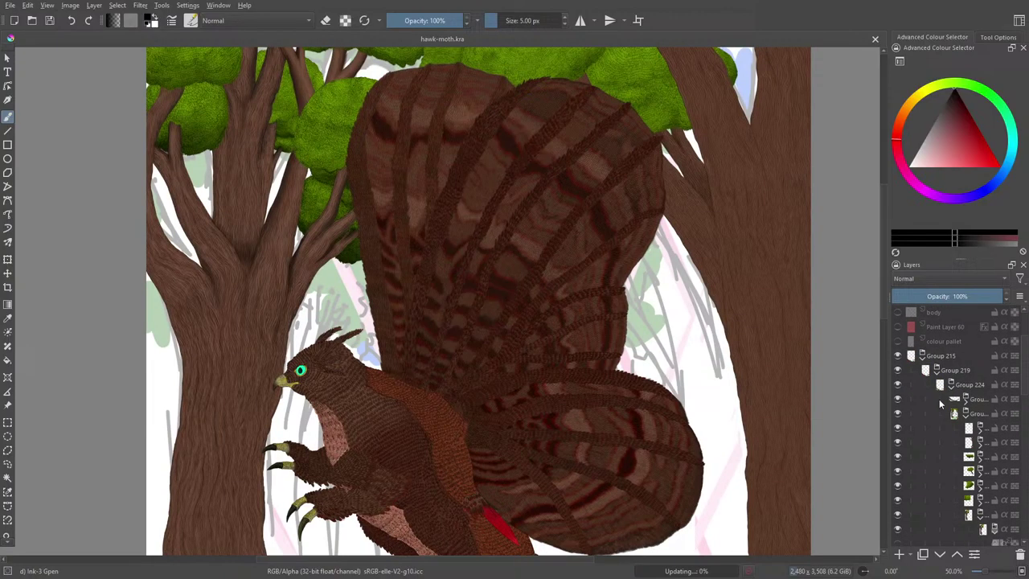
left_click(897, 441)
left_click(898, 441)
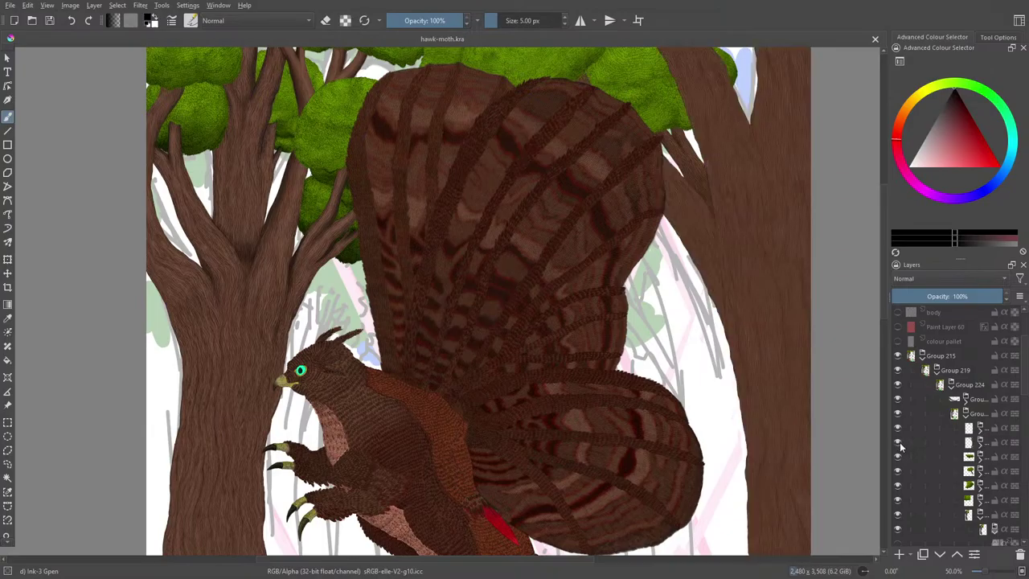
Step: Expand Group 282 and hide and show it to check which part of the scene it holds
left_click(971, 442)
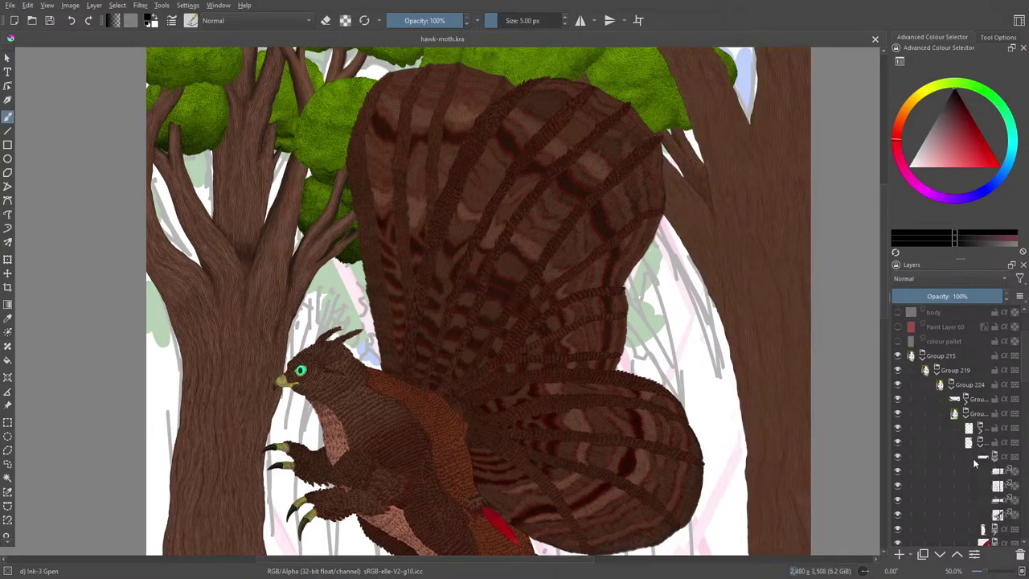
scroll(1027, 383, "down", 1)
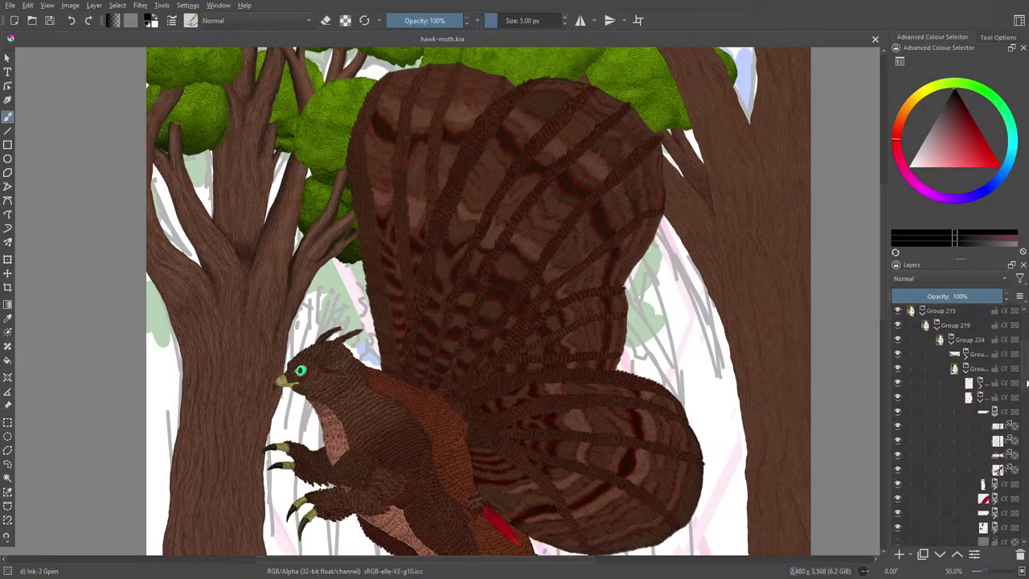
left_click(897, 411)
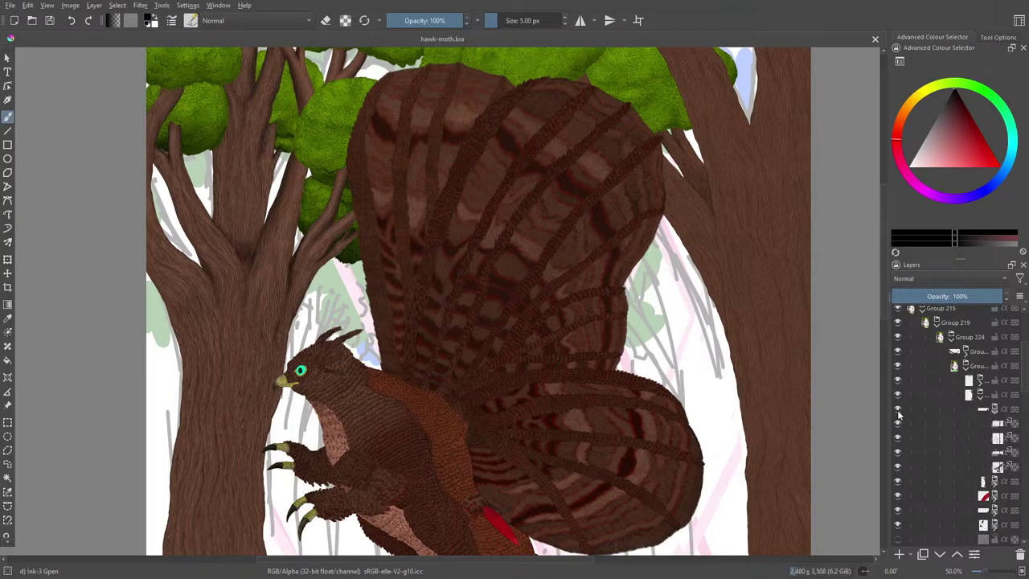
left_click(896, 400)
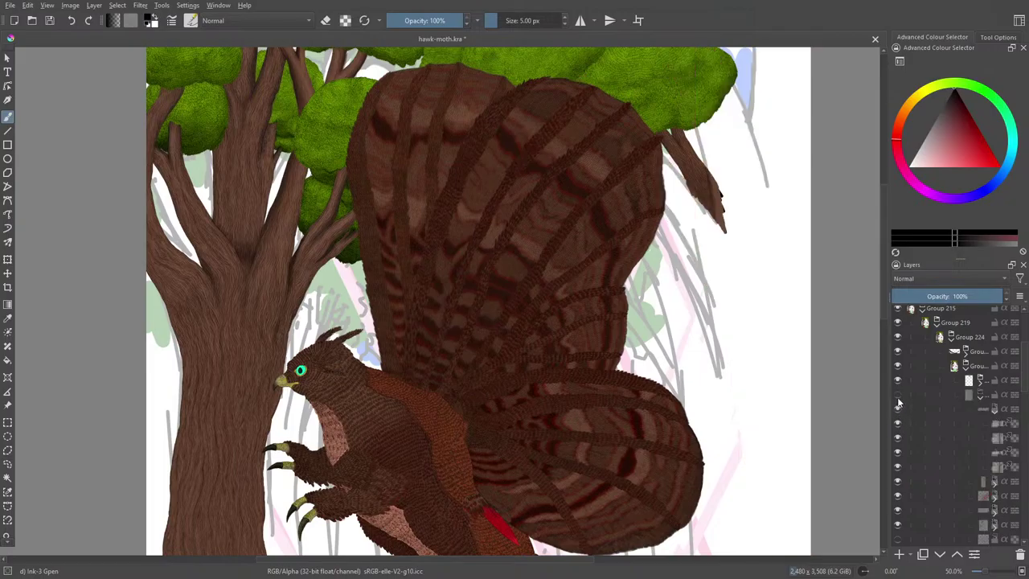
left_click(897, 400)
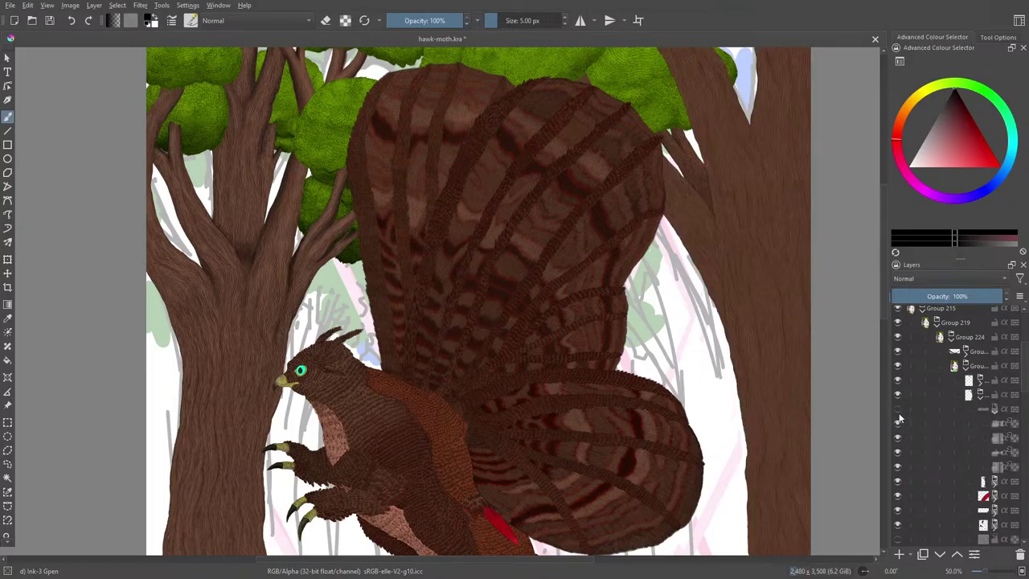
Step: Hide and show Group 332, its paint layers and Group 333 to locate the large trunk's artwork
left_click(898, 410)
left_click(897, 423)
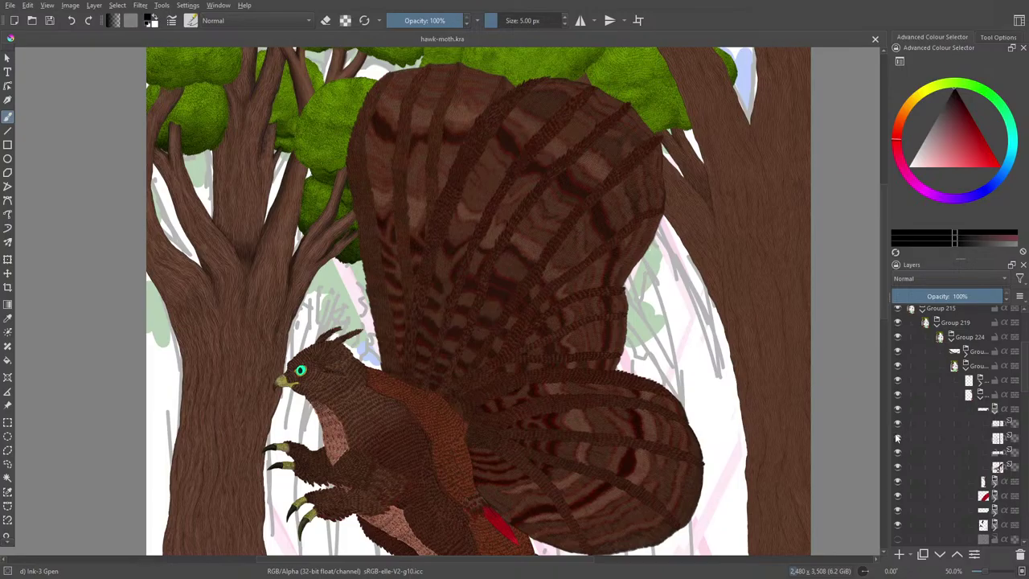
left_click(897, 438)
left_click(898, 437)
left_click(897, 480)
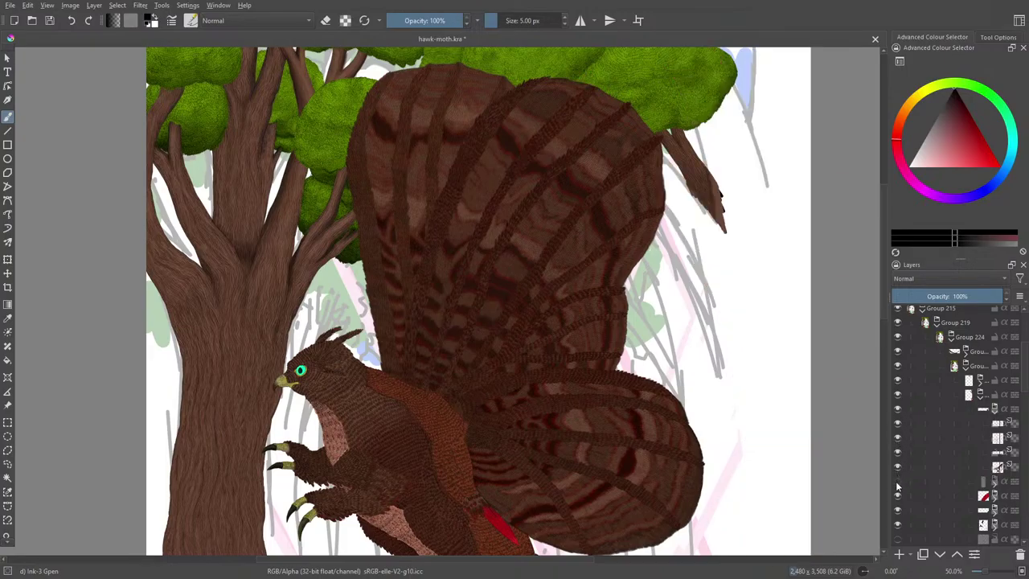
left_click(897, 480)
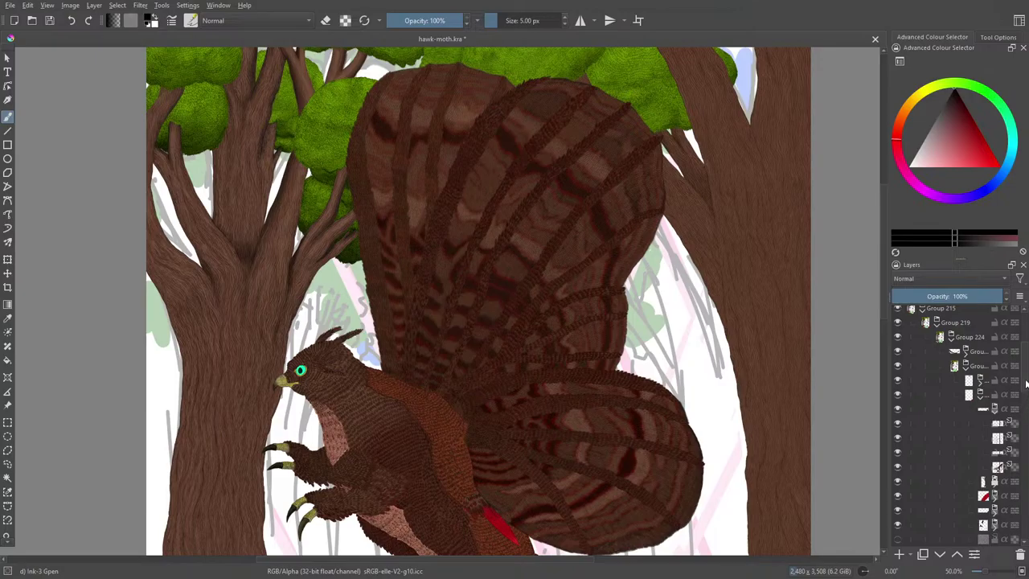
Step: Widen the layer list until the group names are readable, and expand Group 333
scroll(1016, 402, "down", 2)
key("ctrl+s")
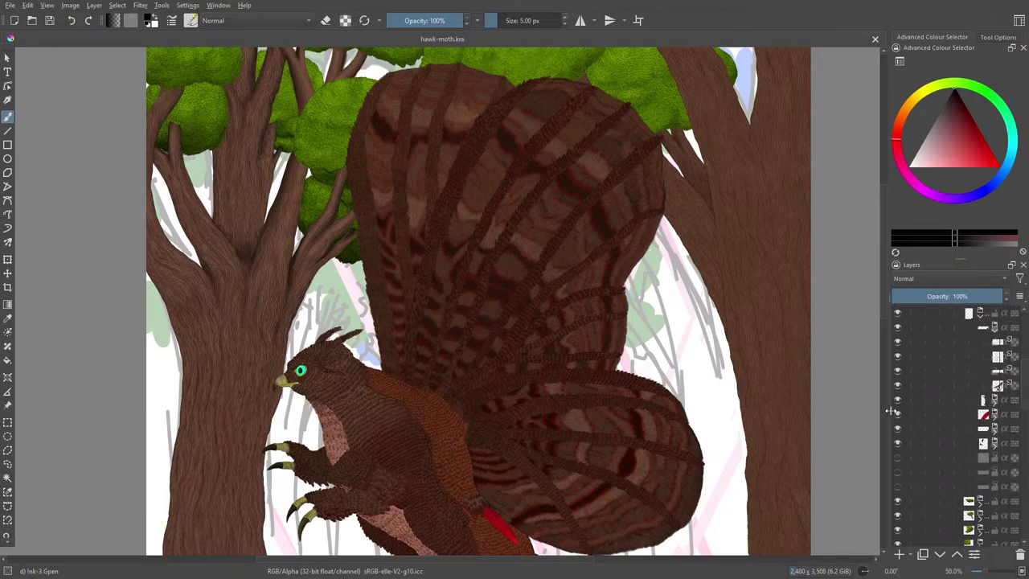
left_click_drag(889, 413, 847, 413)
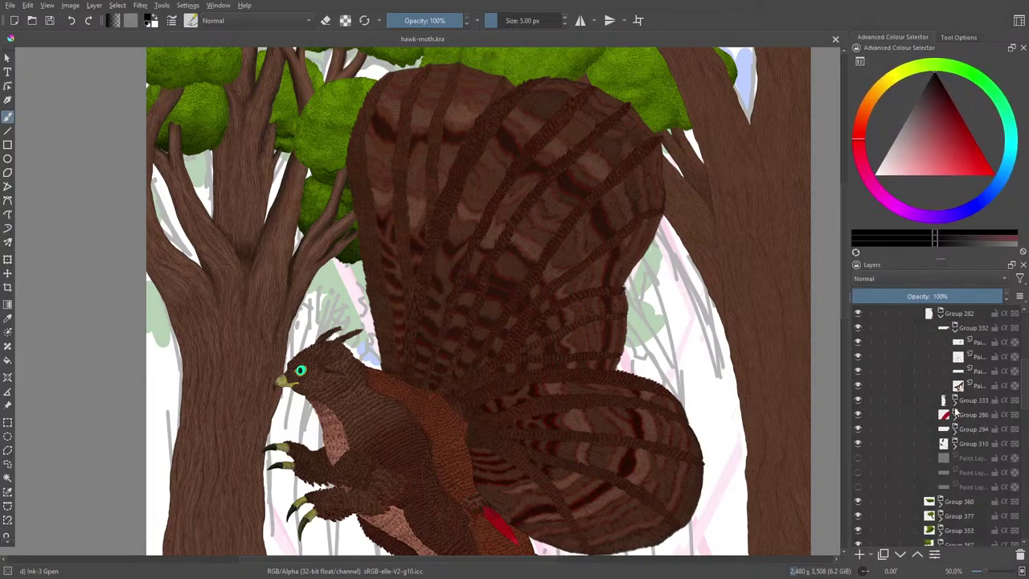
left_click(954, 414)
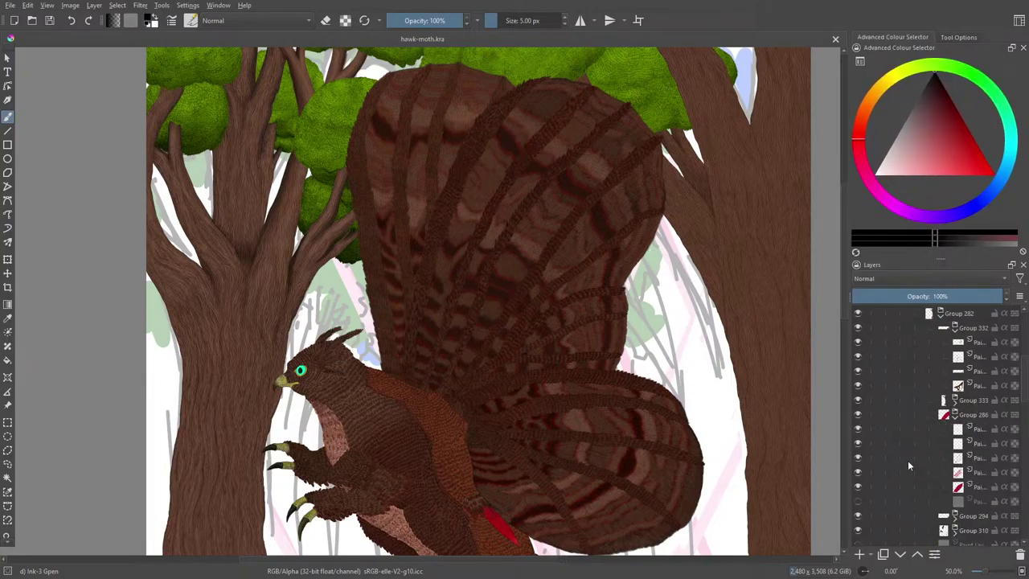
left_click(953, 414)
left_click(953, 413)
left_click(953, 400)
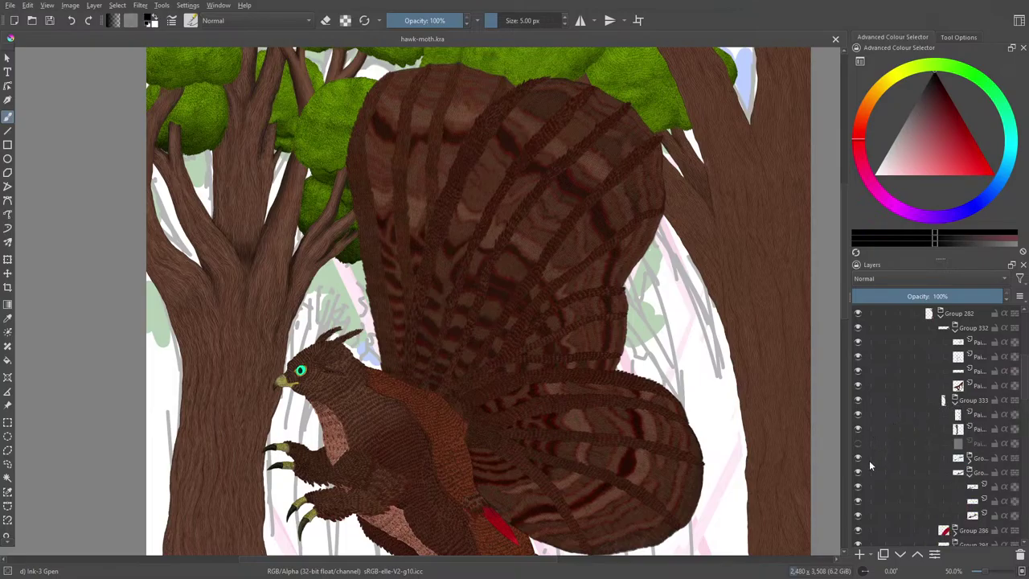
Step: Toggle the trunk's brown base-colour paint layer in Group 333 to identify it, and select that layer
left_click(856, 428)
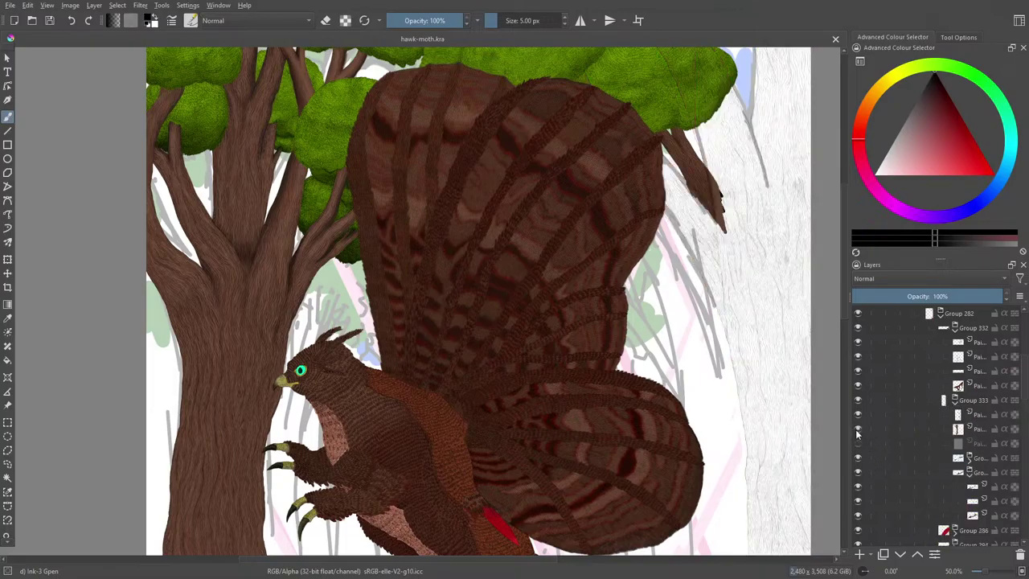
left_click(856, 430)
left_click(857, 430)
left_click(857, 430)
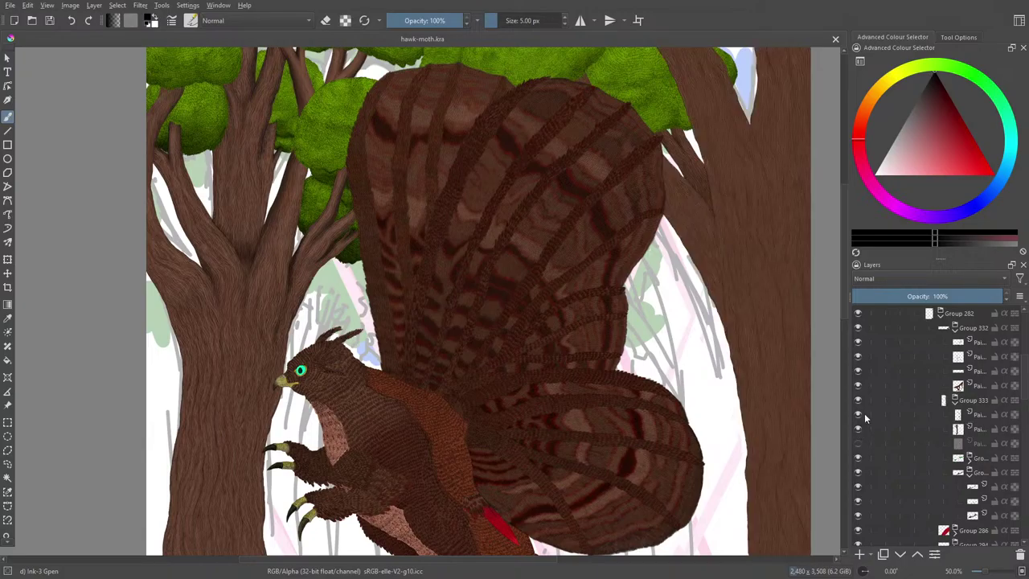
left_click(973, 429)
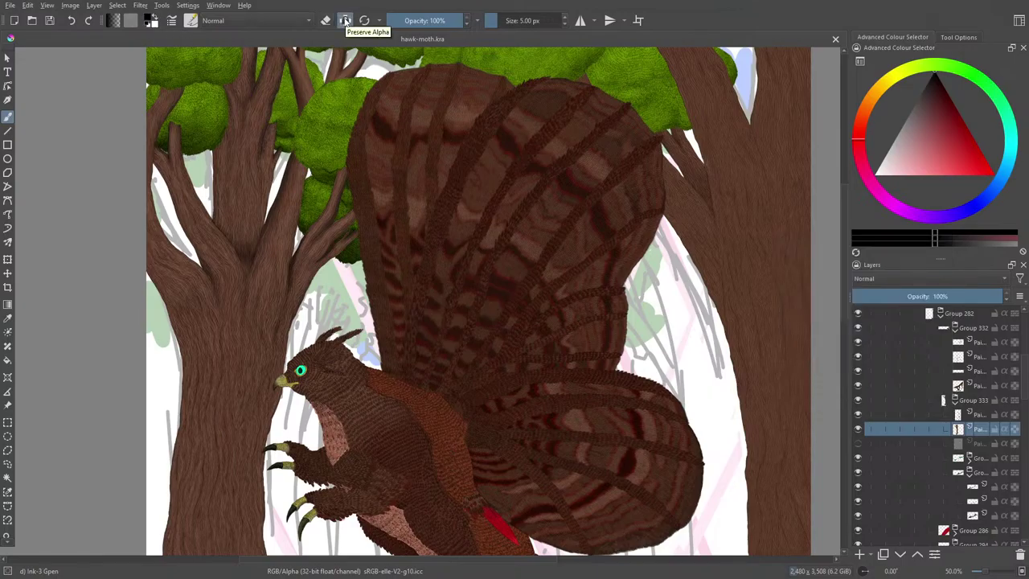
Step: Turn on Preserve Alpha and sample the brown of the large trunk as the brush colour
left_click(345, 20)
left_click(987, 571)
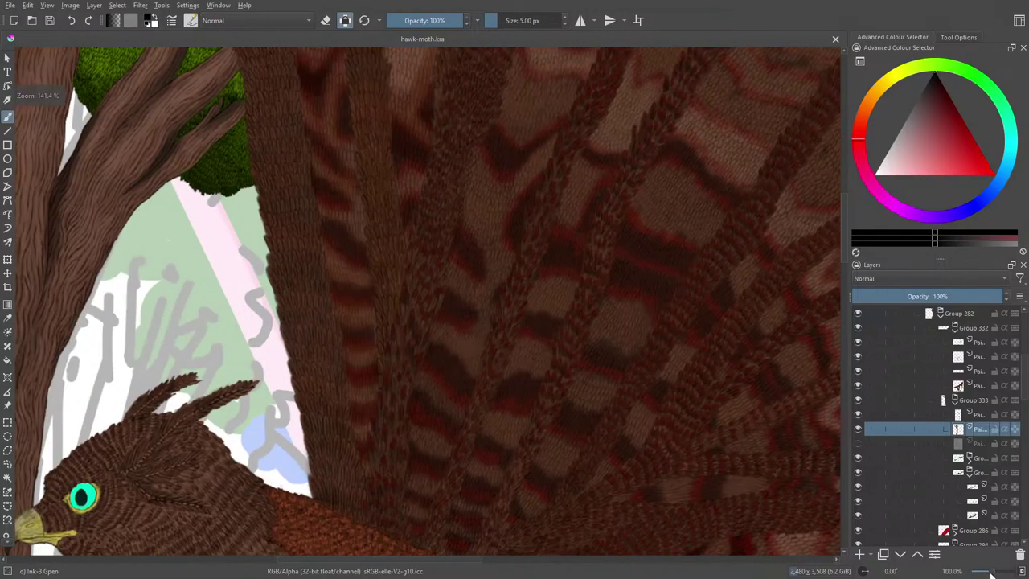
left_click(987, 572)
left_click_drag(373, 562, 582, 509)
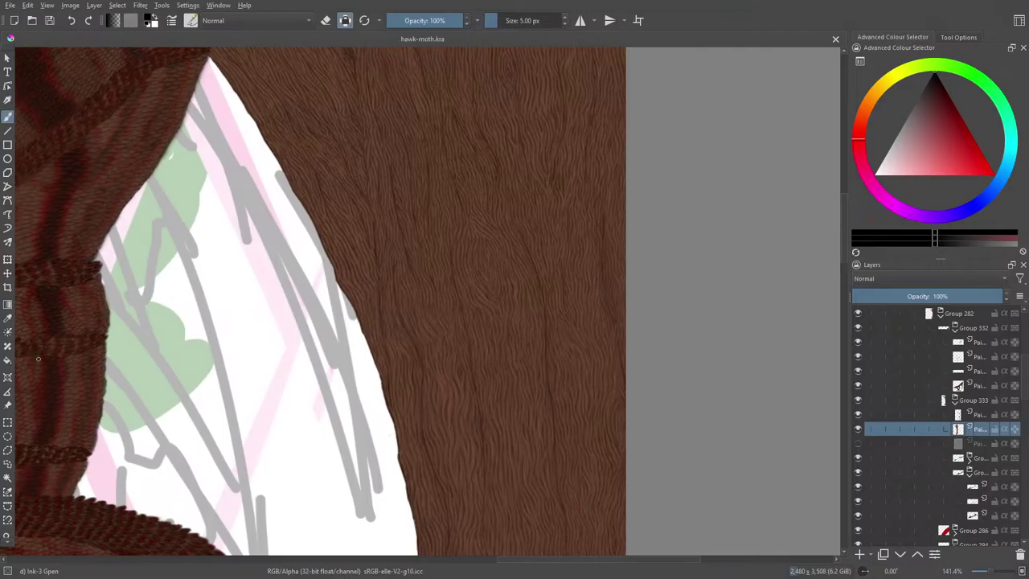
left_click(7, 318)
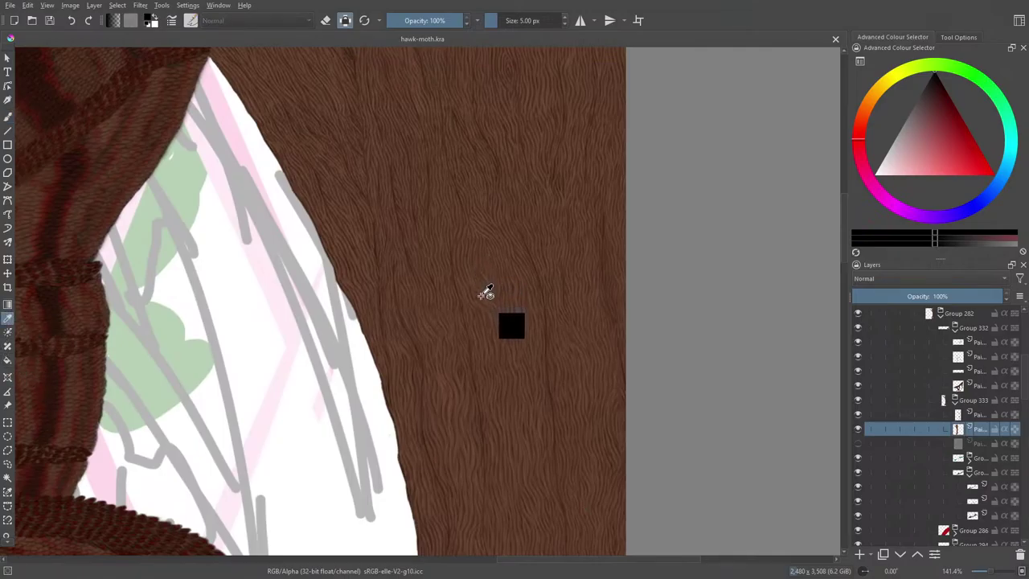
left_click(486, 294, "ctrl")
left_click(12, 116)
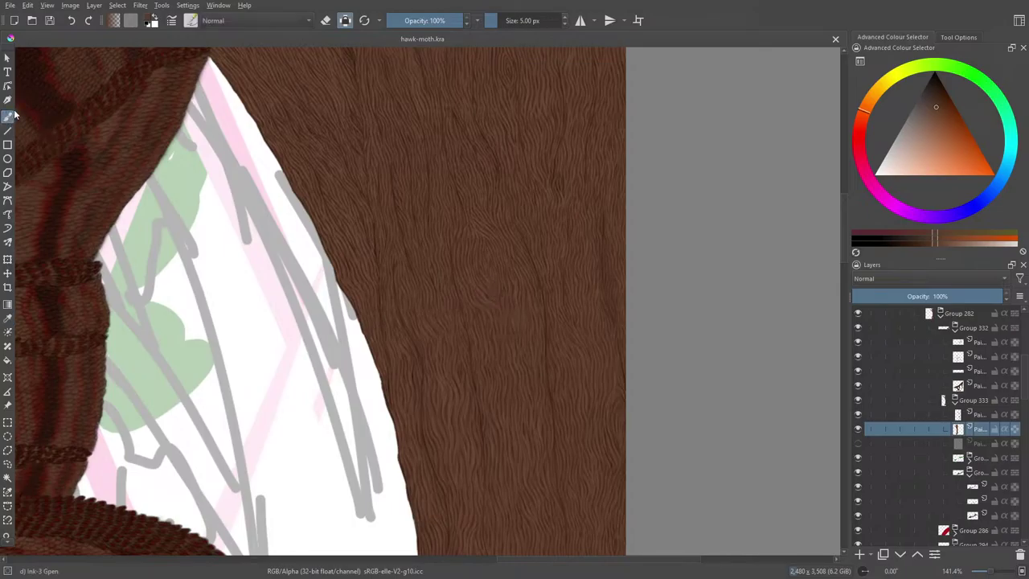
Step: Add a new paint layer at the top of Group 333 and choose a darker brown for the brush
left_click(859, 556)
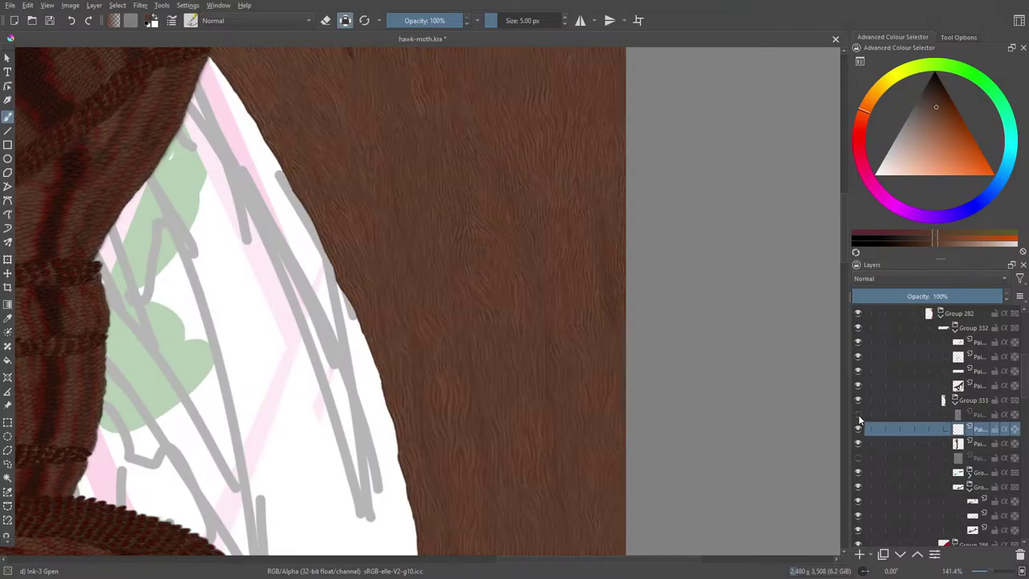
left_click(916, 555)
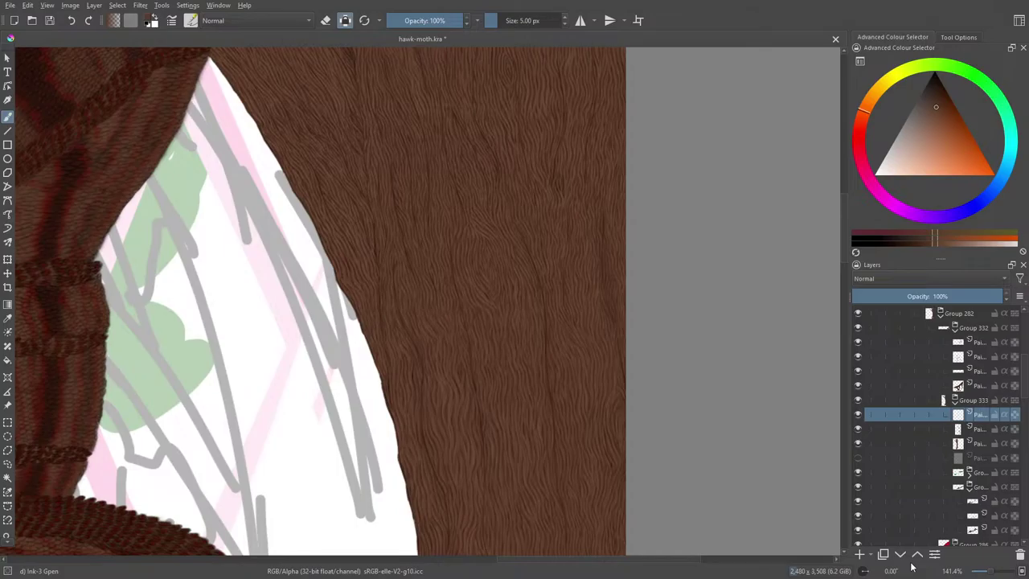
right_click(437, 289)
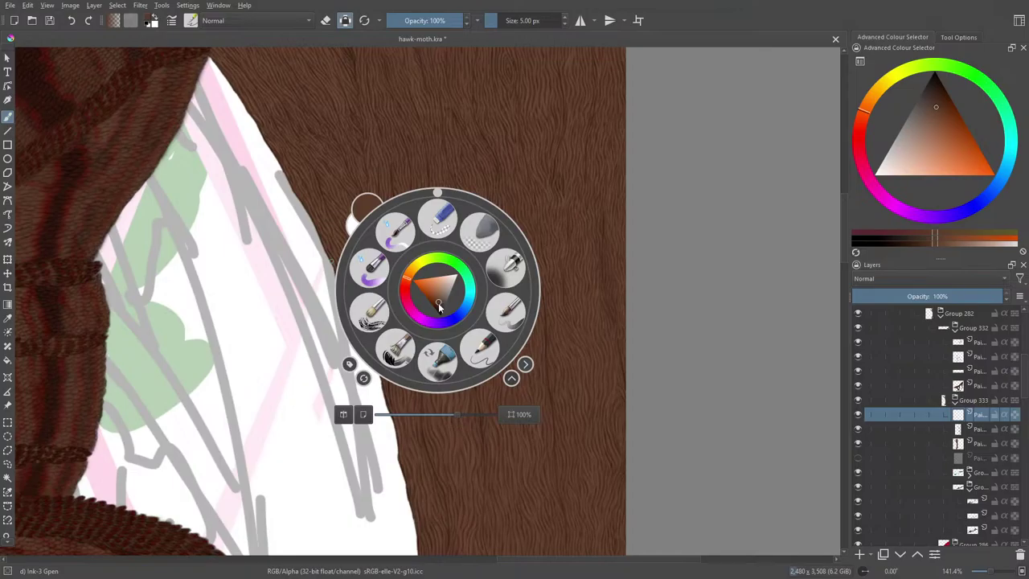
left_click_drag(440, 306, 439, 309)
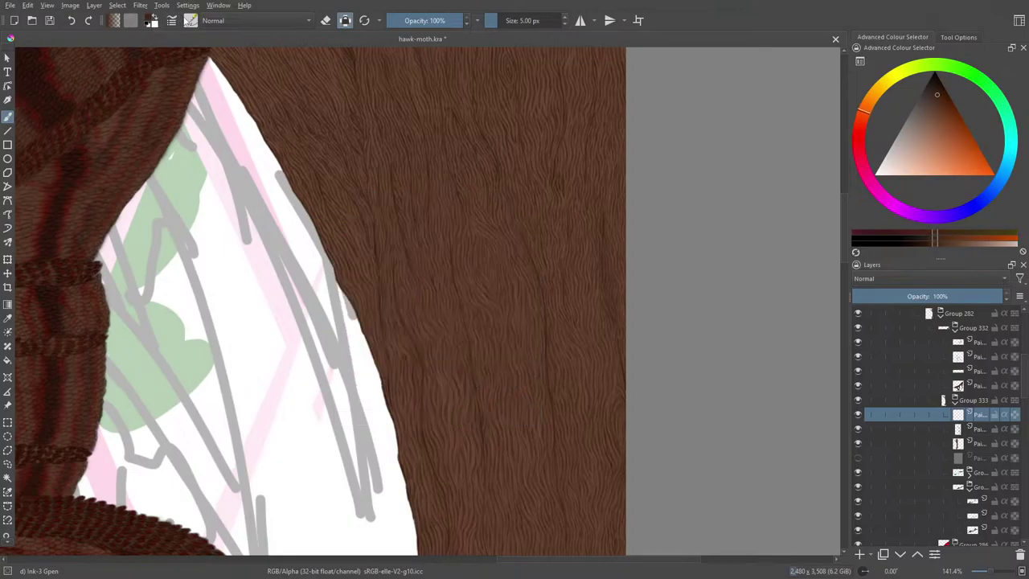
Step: Switch to the Basic-2 Opacity brush preset and reduce its size to 5.35 px
left_click(191, 20)
left_click(280, 56)
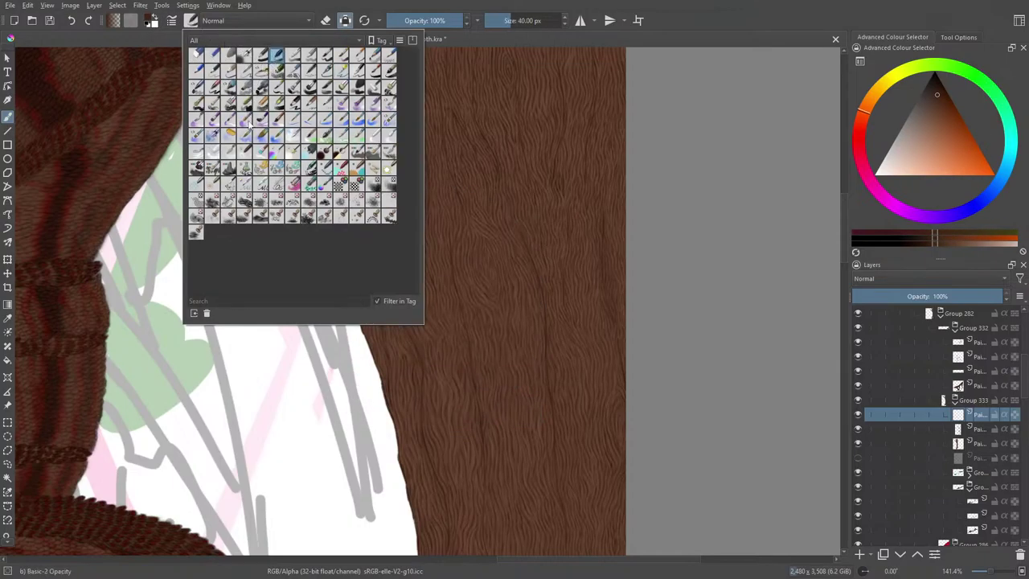
right_click(533, 342)
left_click(467, 191)
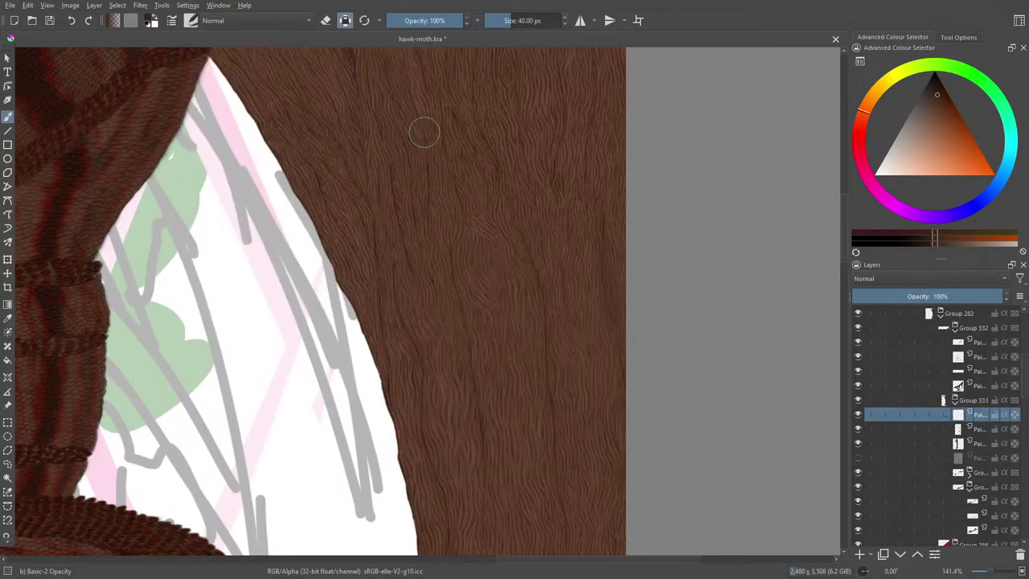
left_click(502, 20)
left_click(497, 21)
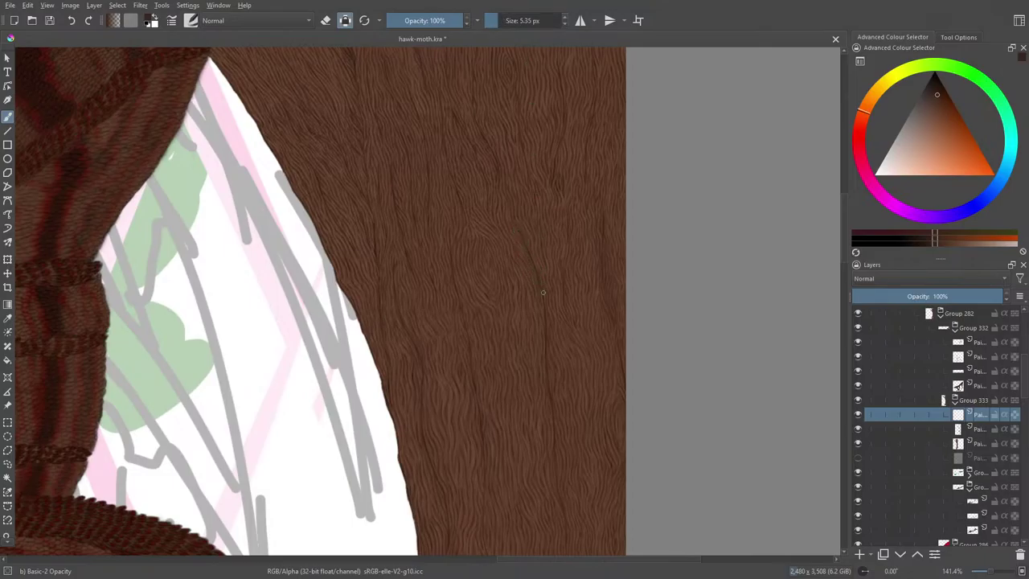
Step: Try a darker, greyer brown for strokes on the large trunk
right_click(528, 332)
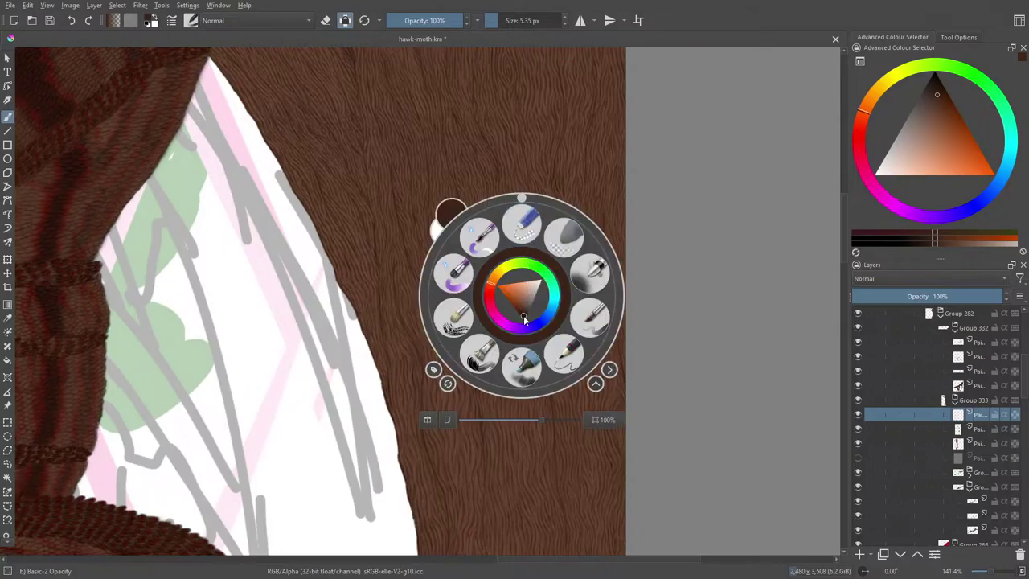
left_click(523, 319)
left_click(526, 318)
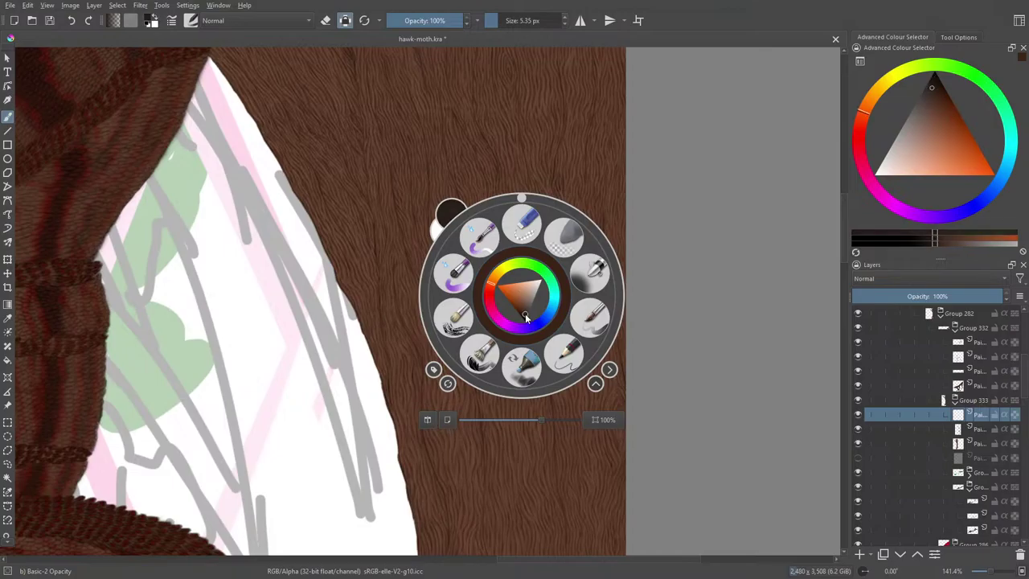
left_click(519, 242)
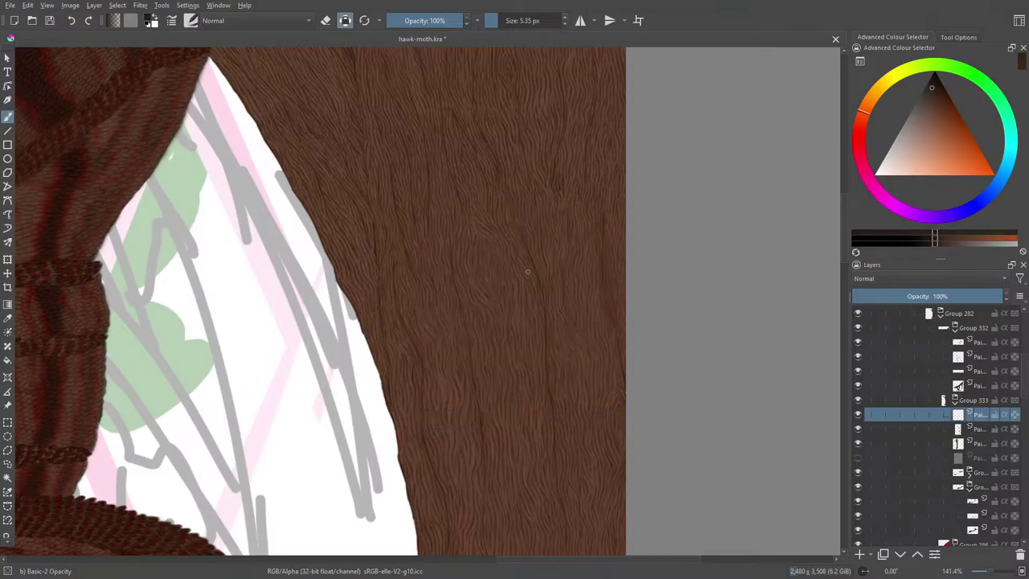
Step: Turn off Preserve Alpha, pick a slightly lighter, warmer dark brown, and paint test strokes around the trunk's knot
key("slash")
right_click(519, 317)
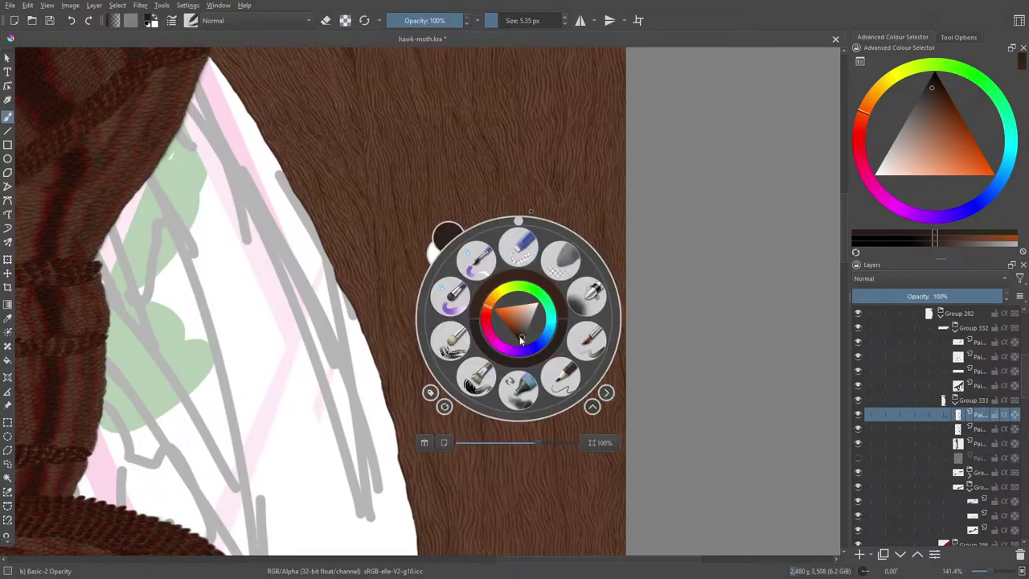
left_click_drag(520, 339, 520, 337)
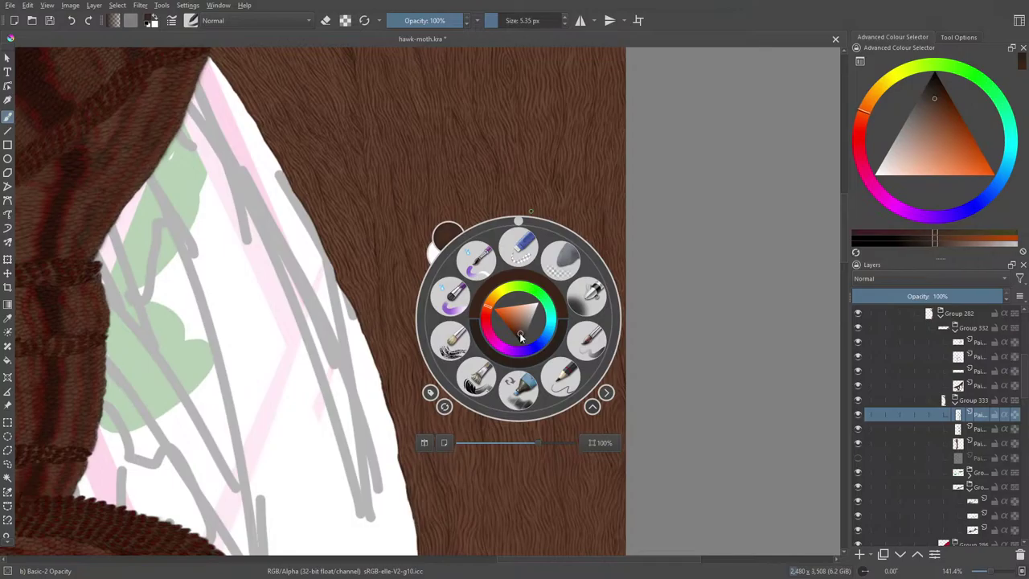
left_click(453, 211)
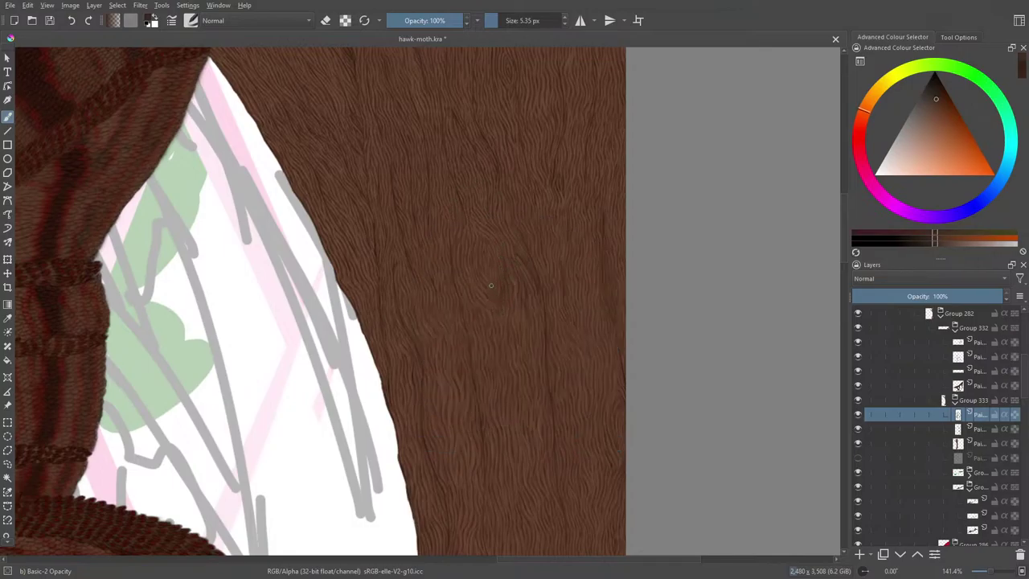
Step: Erase the test strokes around the knot, return to the Basic-2 Opacity brush, and set its opacity to 75%
key("e")
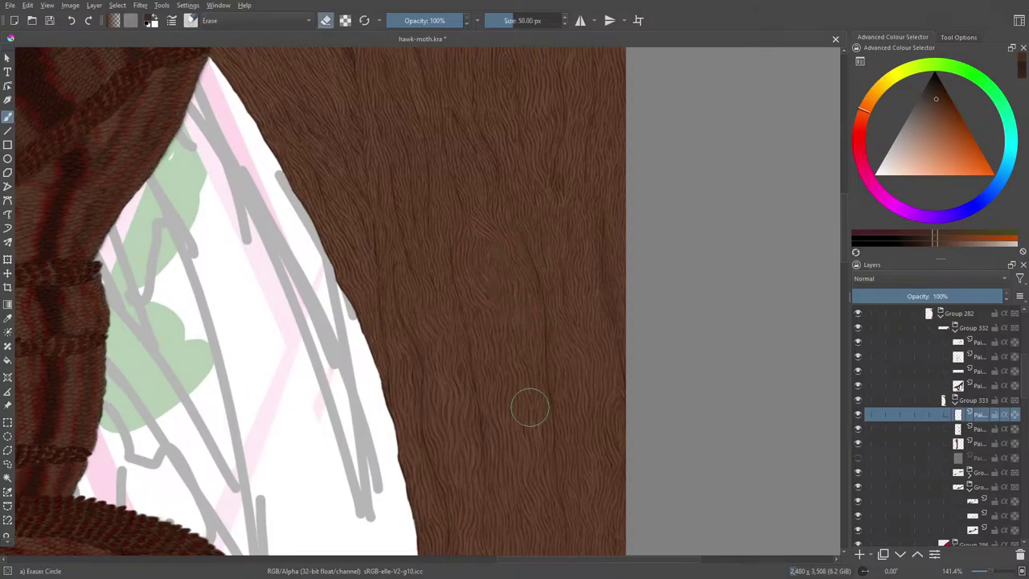
left_click(325, 21)
left_click(441, 21)
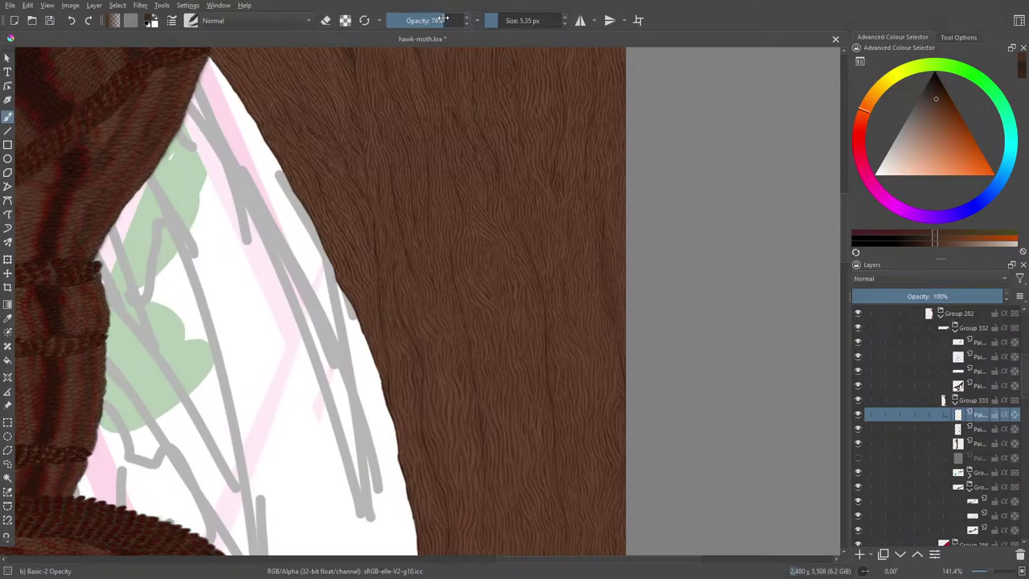
left_click_drag(441, 24, 444, 24)
Step: Paint dark brown shading along the bark lines of the large tree's upper slanting branch and the area below the fork
scroll(843, 238, "up", 10)
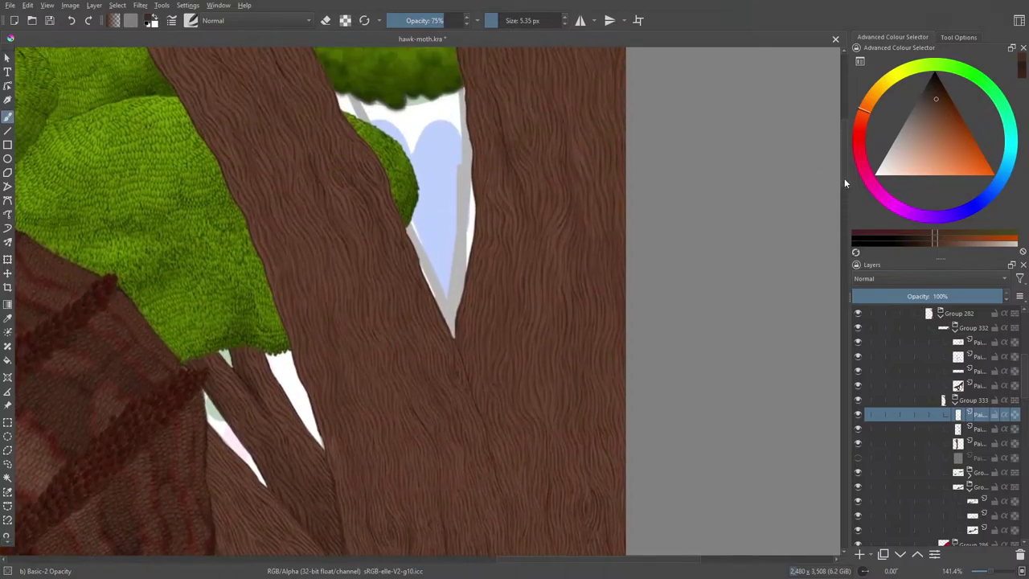
mouse_move(843, 177)
left_mouse_down()
mouse_move(845, 148)
mouse_move(846, 159)
left_mouse_up()
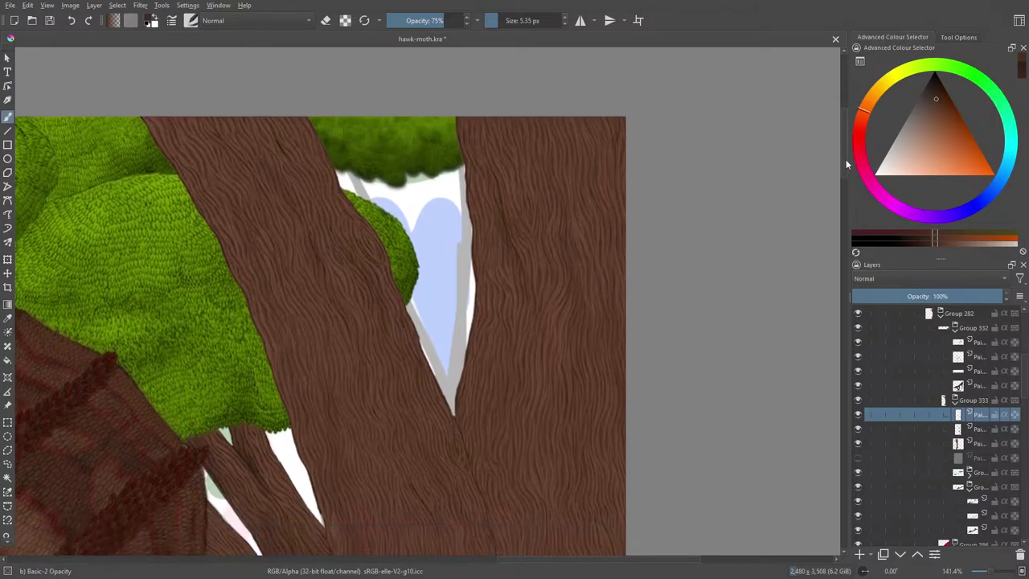
left_click(310, 141)
left_click_drag(521, 560, 482, 573)
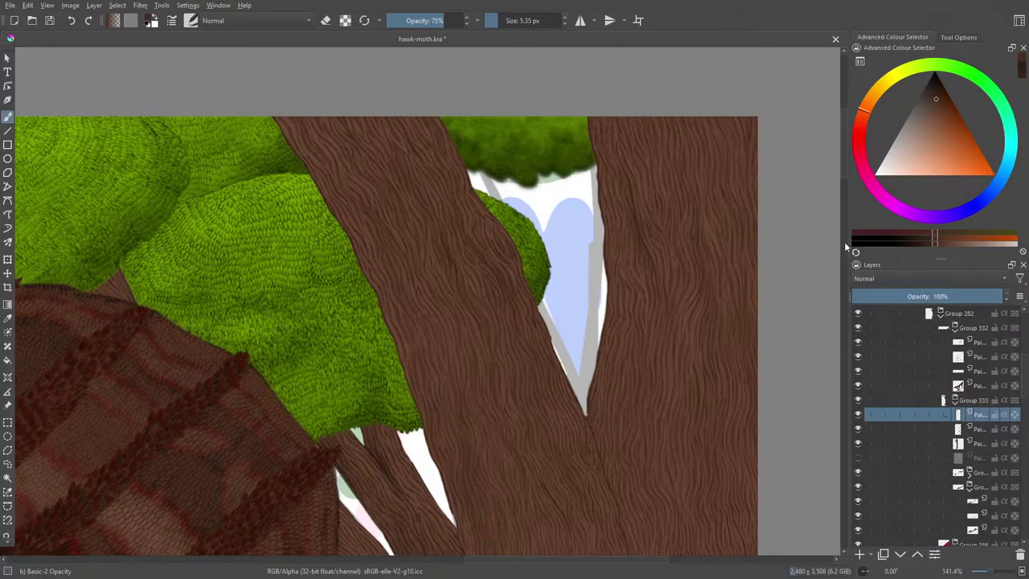
scroll(551, 429, "down", 2)
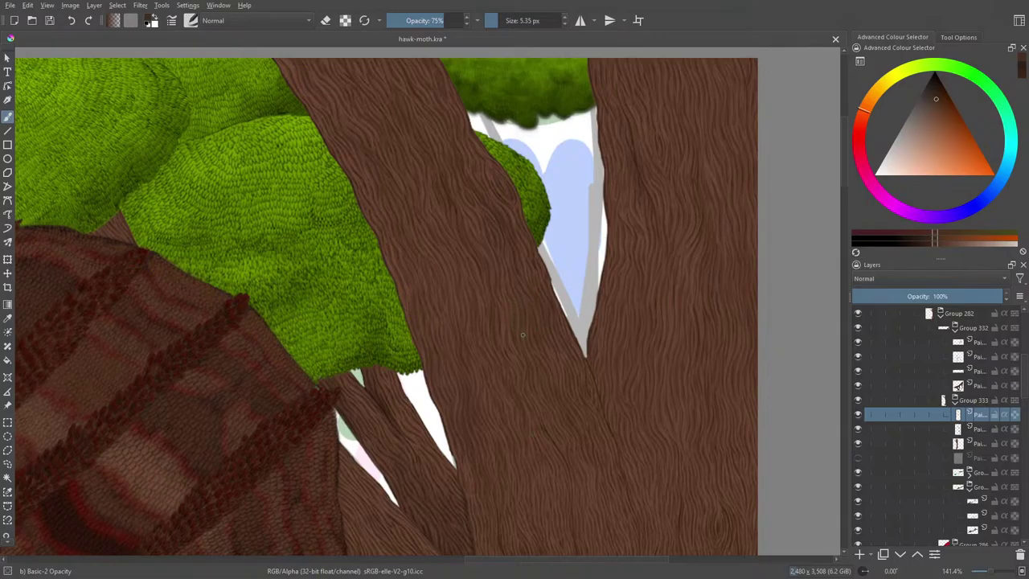
scroll(843, 168, "down", 2)
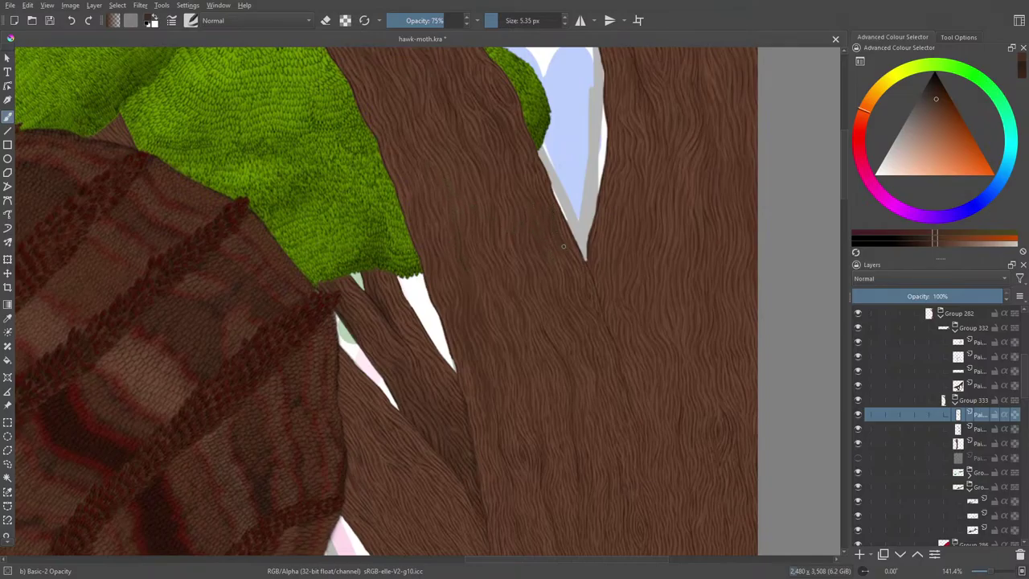
Step: Extend the dark bark shading over the upright branch and the trunk below the fork, checking it against the whole painting
left_click_drag(845, 179, 846, 158)
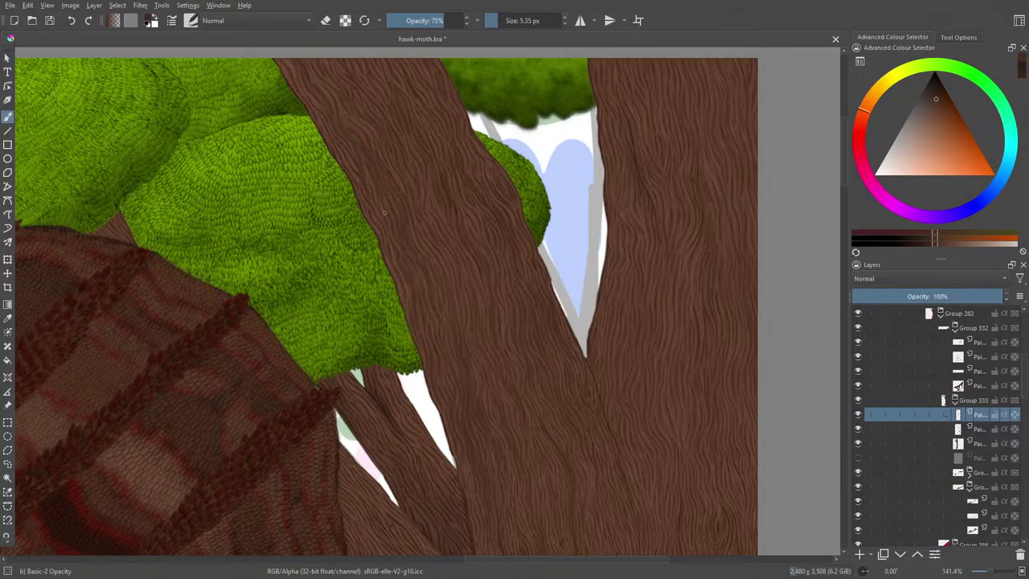
left_click_drag(994, 572, 986, 572)
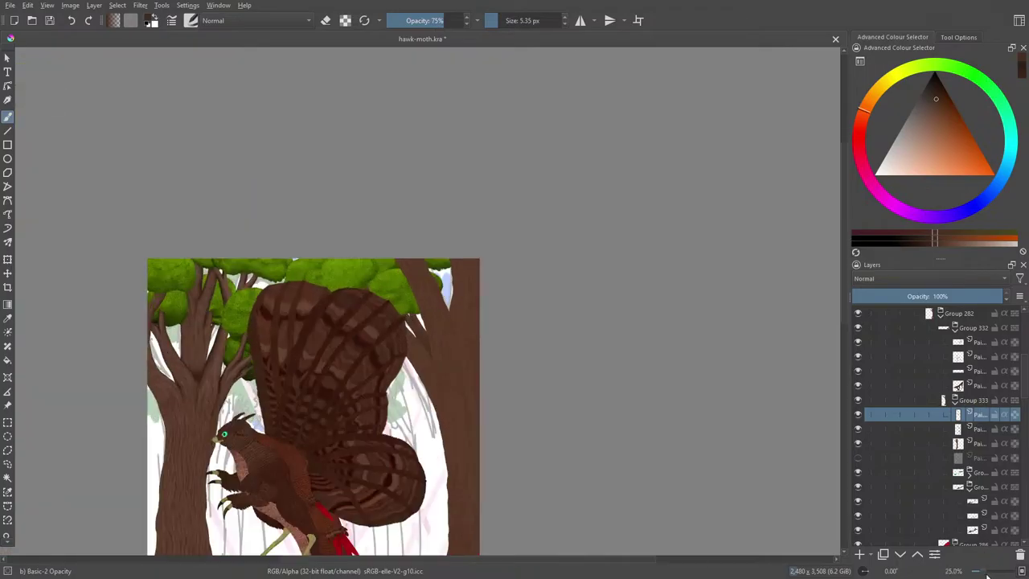
left_click_drag(987, 570, 994, 574)
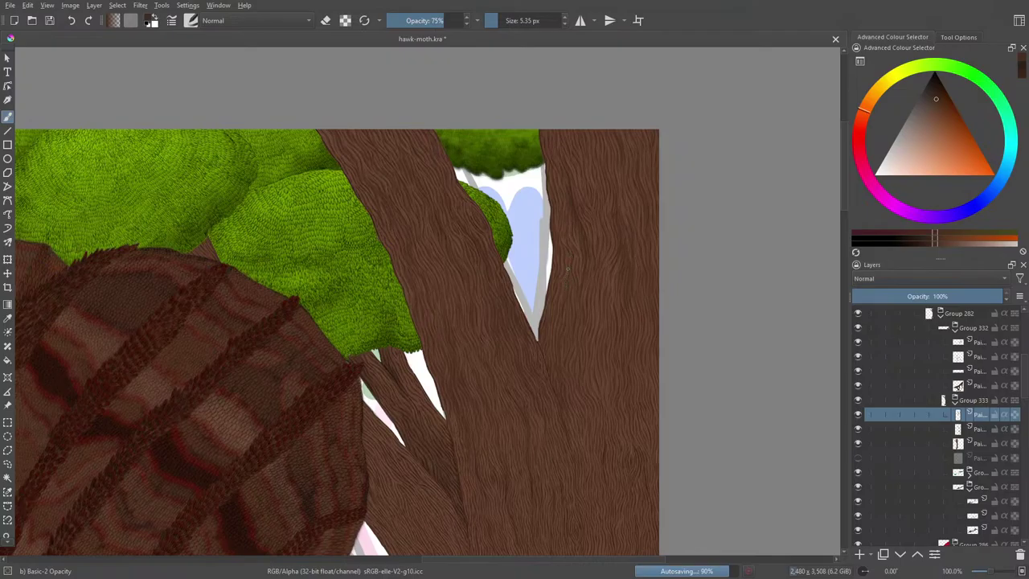
scroll(842, 202, "down", 3)
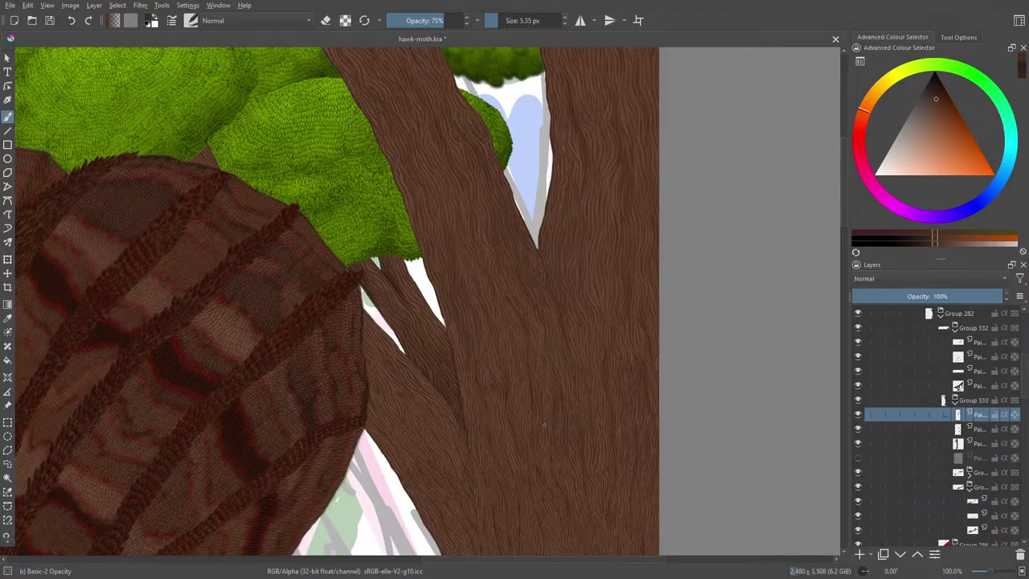
scroll(843, 226, "down", 2)
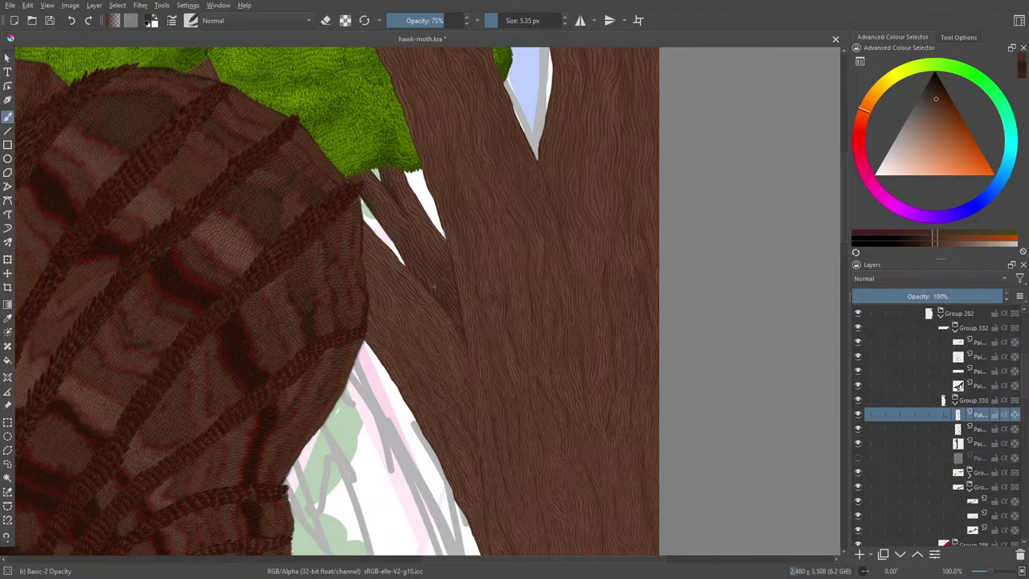
Step: Hide and show the new shading layer to compare the trunk with and without it
left_click(858, 414)
left_click(858, 414)
left_click(858, 415)
left_click(858, 415)
Step: Paint dark brown shading along the bark grooves of the trunk's middle section beside the hawk-moth's wings
scroll(426, 302, "down", 3)
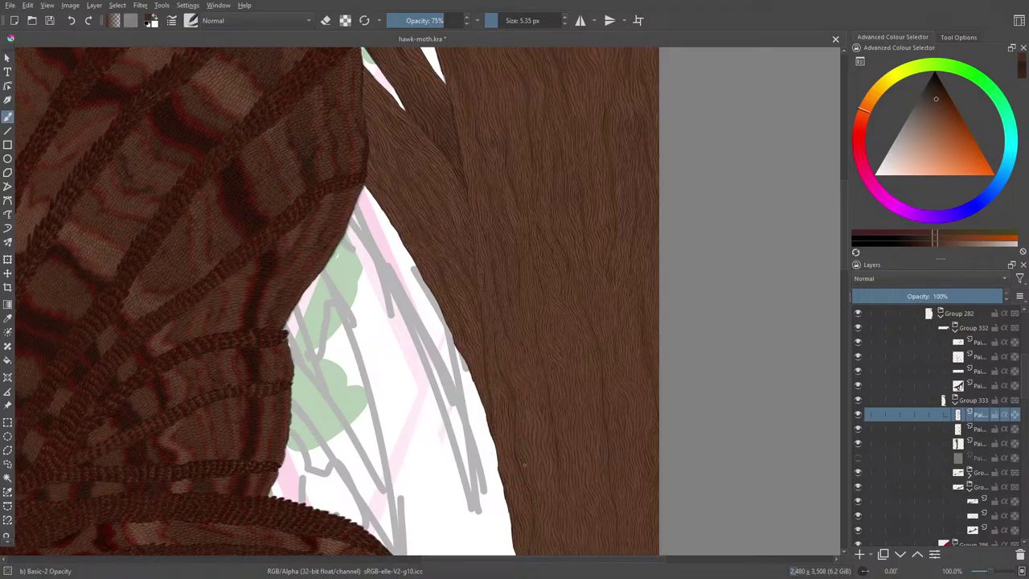
left_click_drag(524, 464, 548, 392)
scroll(587, 529, "left", 1)
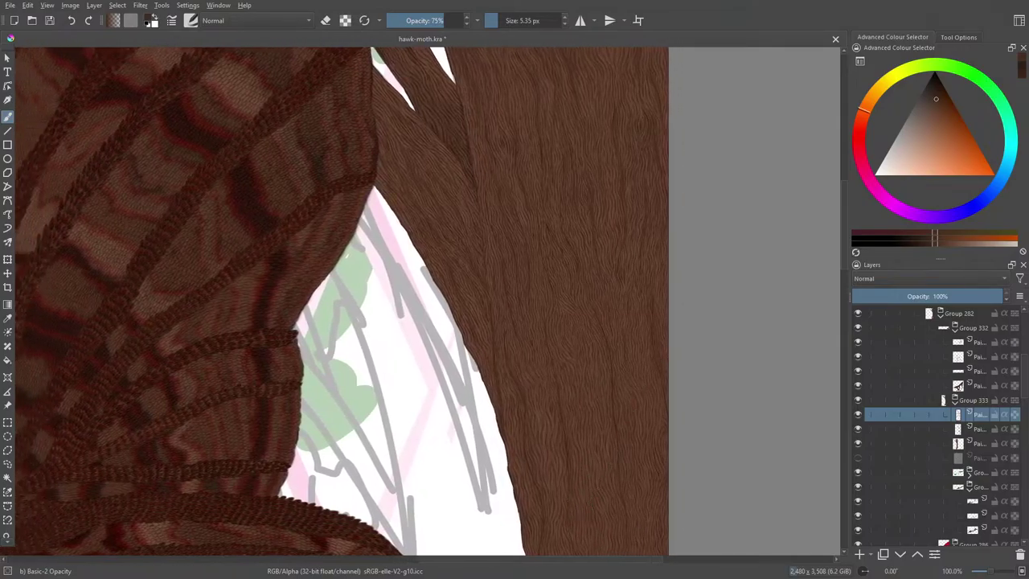
scroll(570, 133, "down", 3)
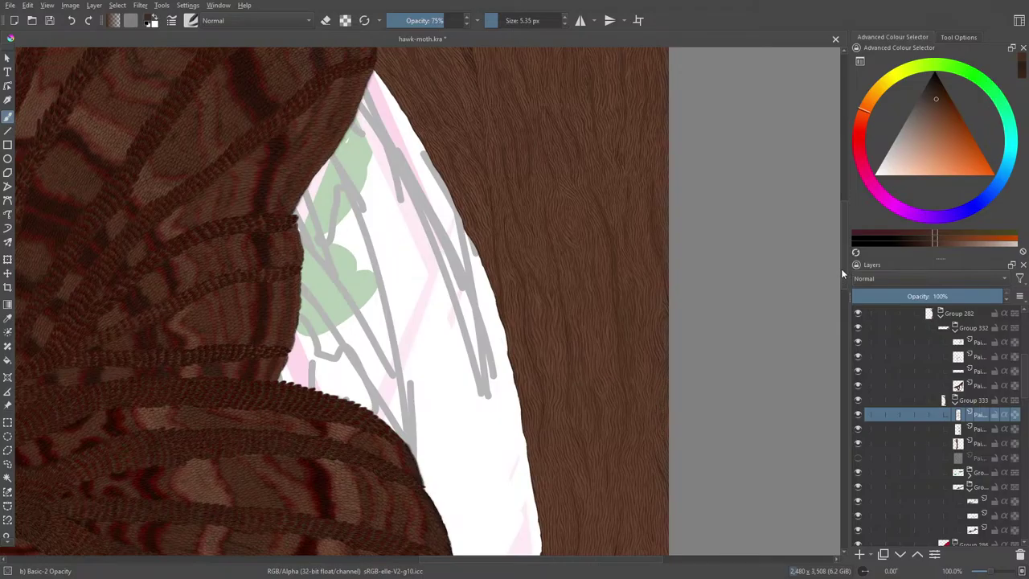
scroll(664, 386, "down", 3)
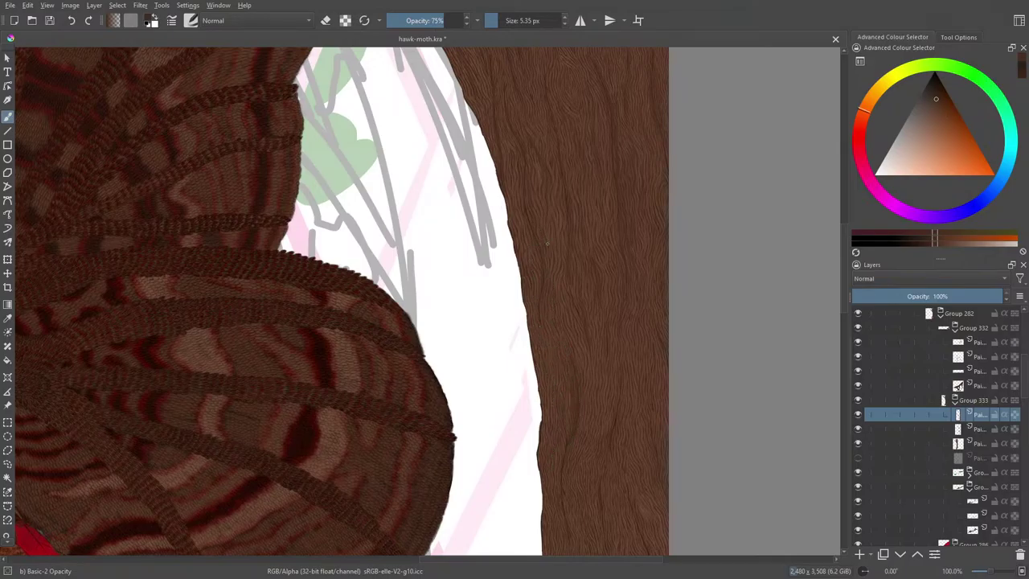
Step: Continue the dark bark shading down the lower trunk to where it widens into the roots
scroll(556, 304, "down", 3)
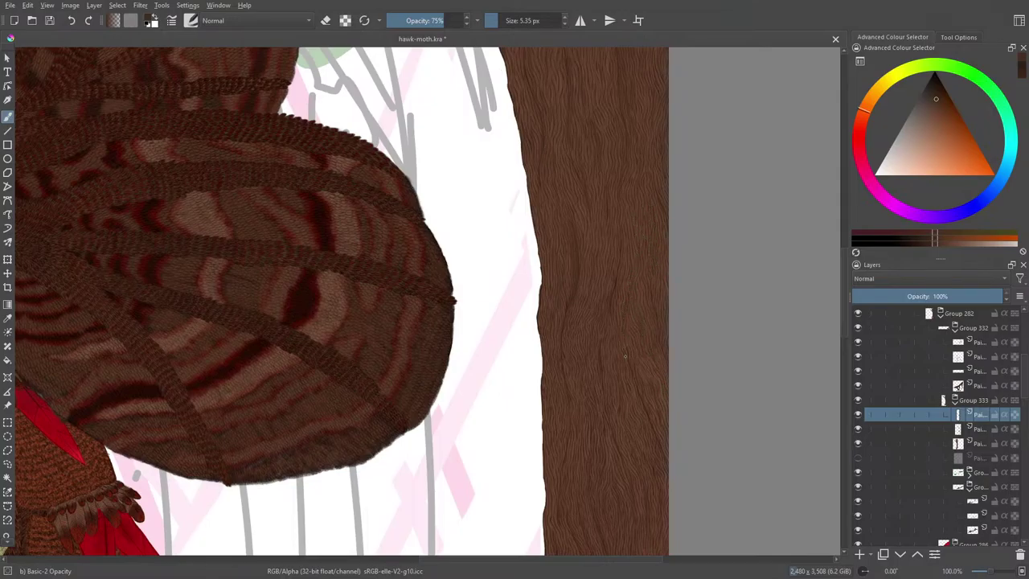
scroll(626, 376, "down", 4)
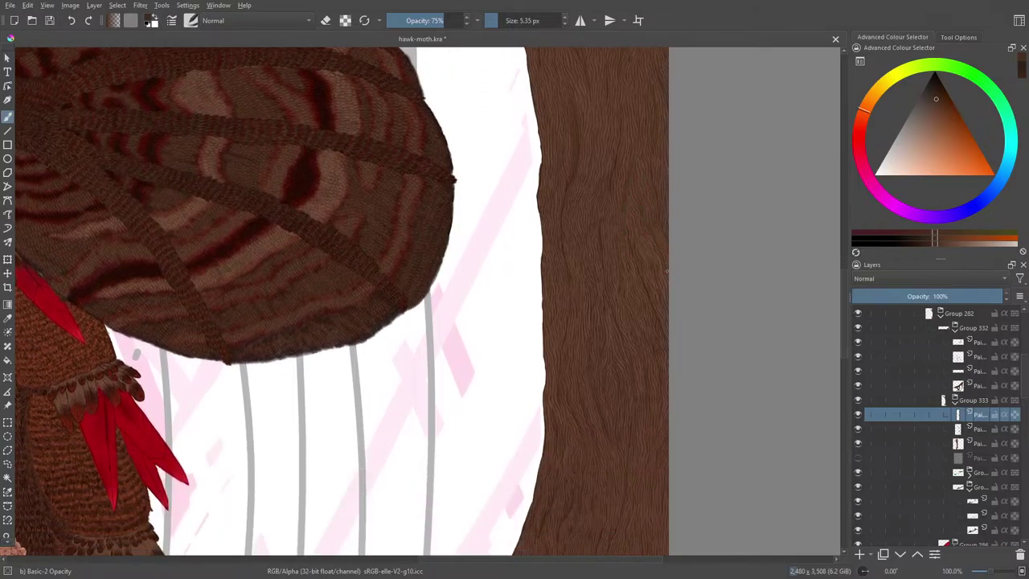
scroll(551, 342, "down", 4)
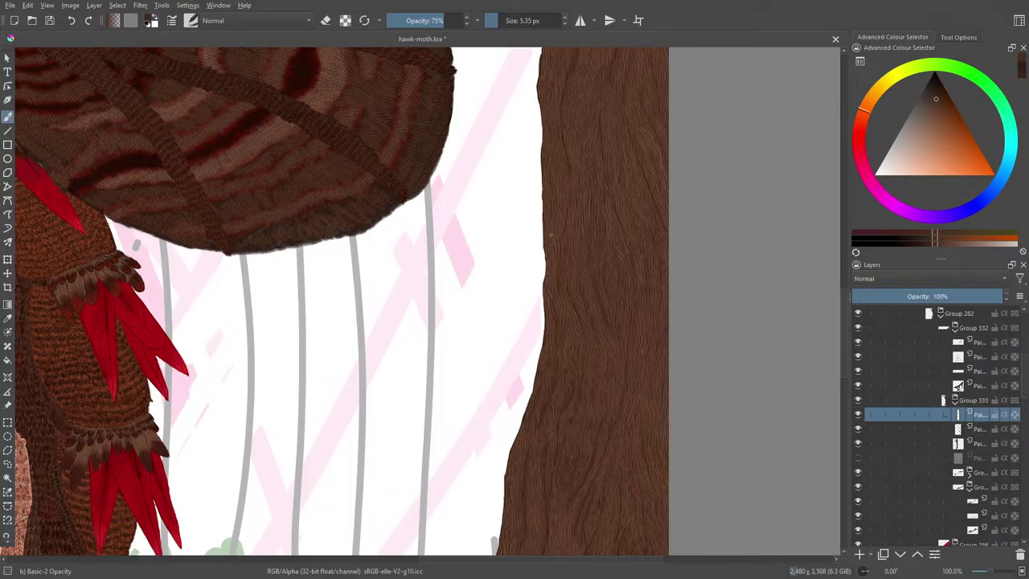
scroll(545, 285, "down", 5)
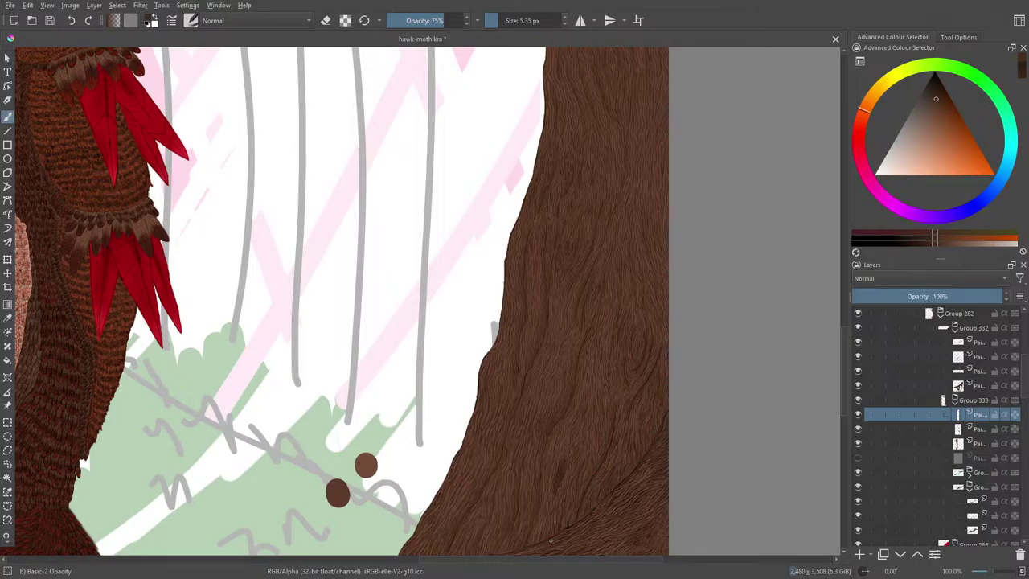
left_click_drag(845, 335, 856, 382)
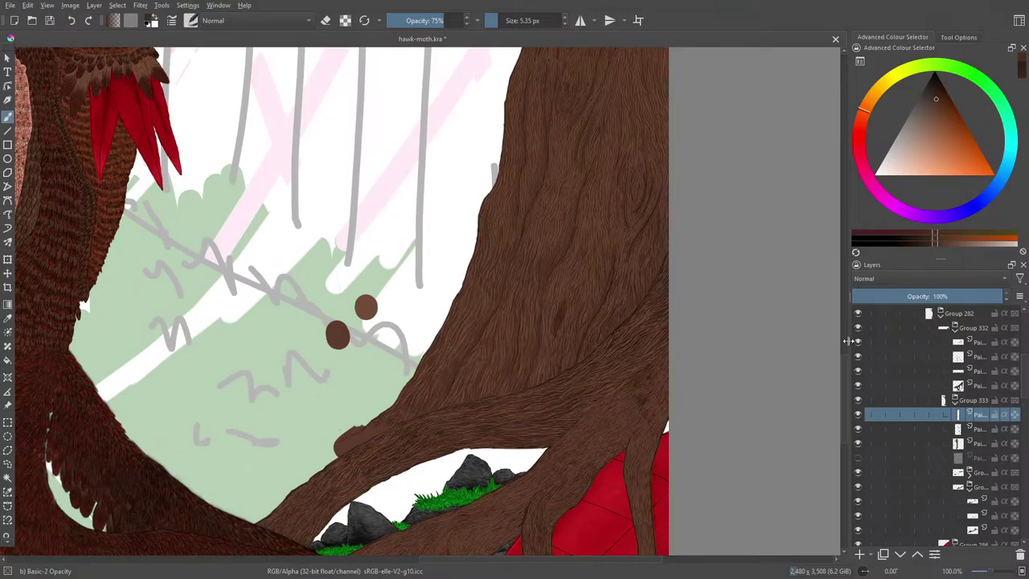
mouse_move(843, 375)
left_mouse_down()
mouse_move(840, 255)
mouse_move(804, 167)
left_mouse_up()
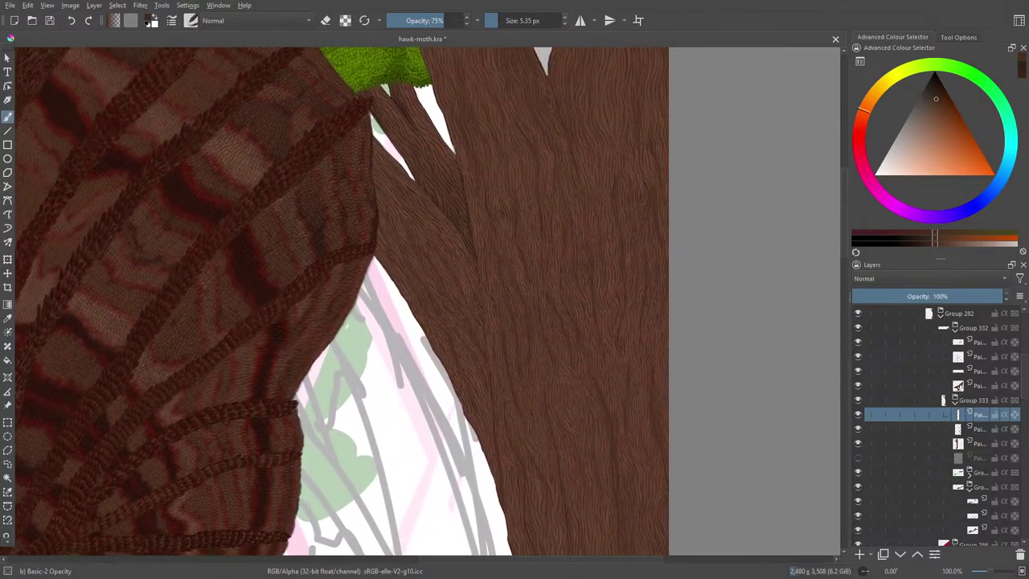
Step: Add a new layer in Group 333 and set the painting colour to a lighter version of the brown sampled from the trunk
left_click(860, 554)
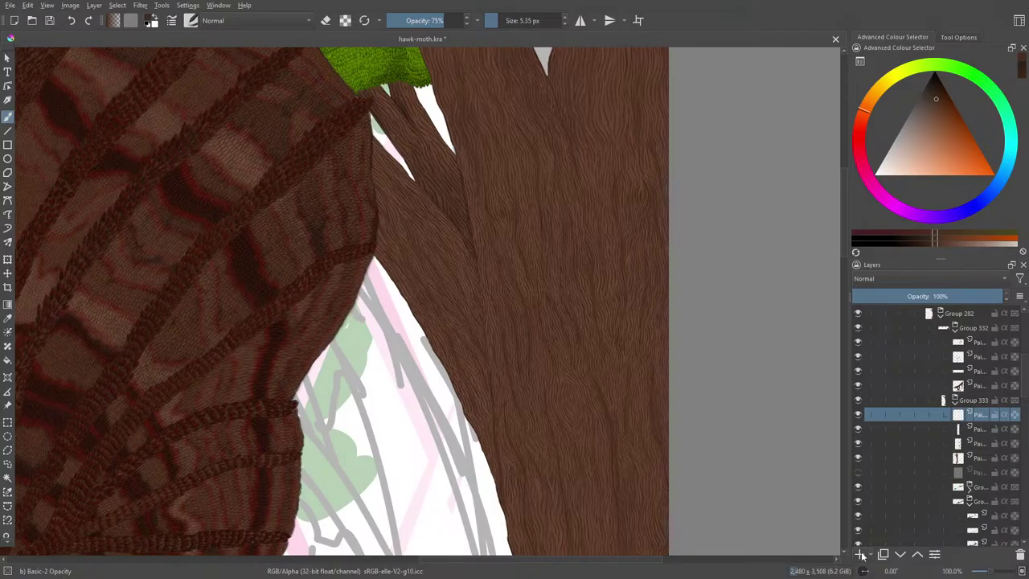
left_click(7, 317)
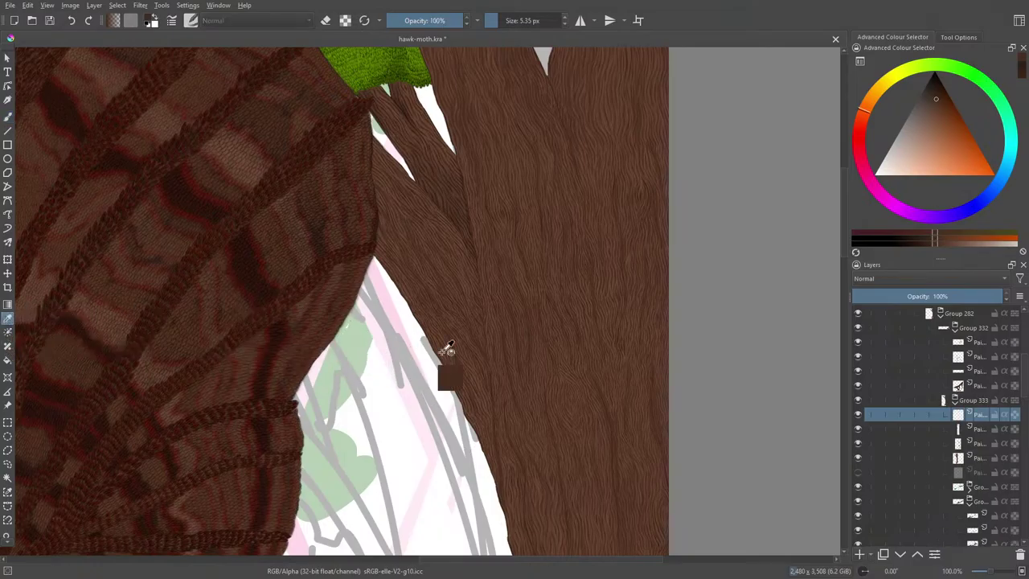
left_click(589, 432)
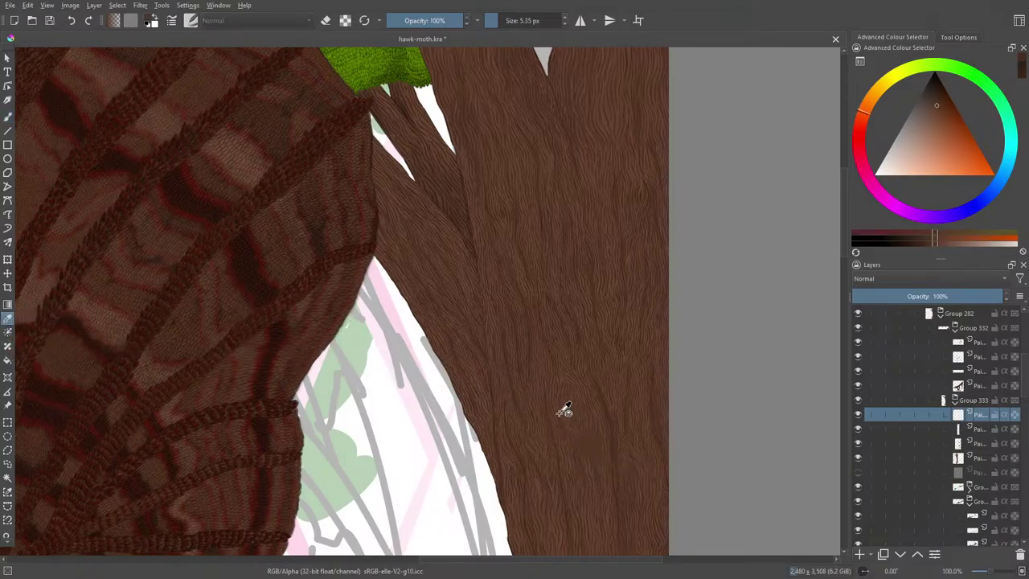
left_click(7, 117)
right_click(480, 410)
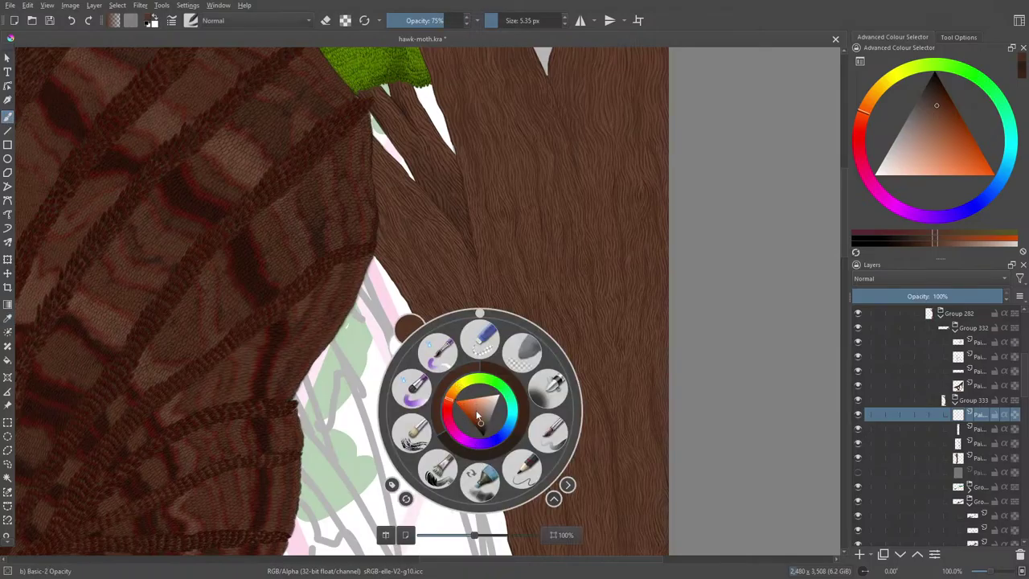
left_click_drag(482, 423, 482, 417)
Step: Try light brown highlight strokes at 75% opacity along the bark grain near the top of the upright branch
scroll(842, 242, "up", 5)
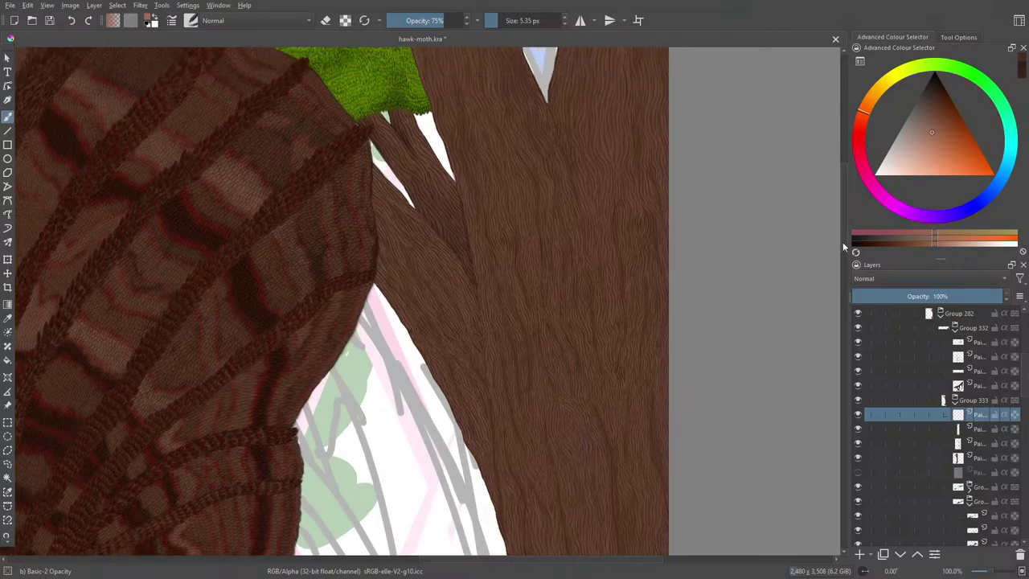
scroll(845, 247, "up", 4)
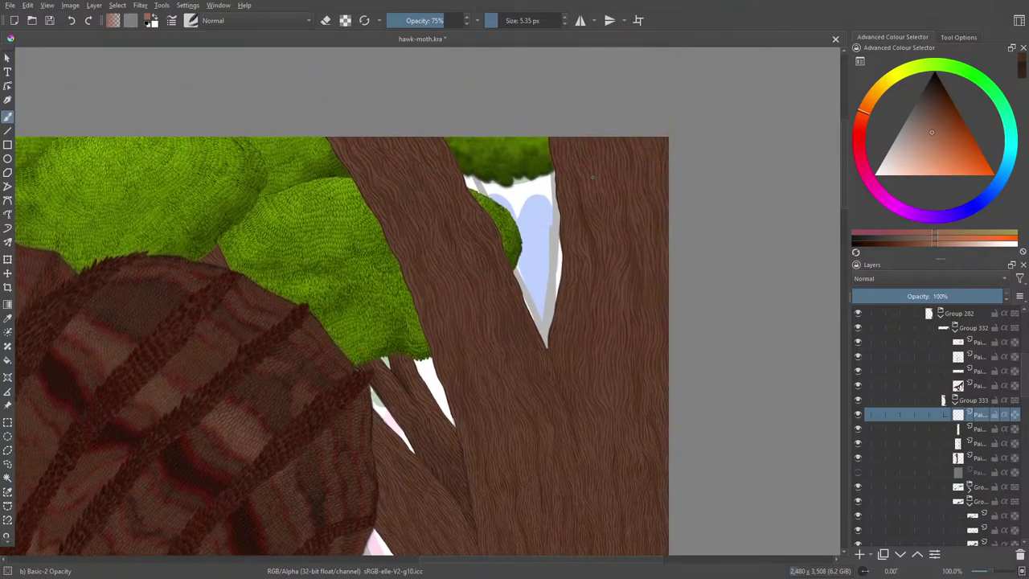
left_click_drag(600, 192, 599, 211)
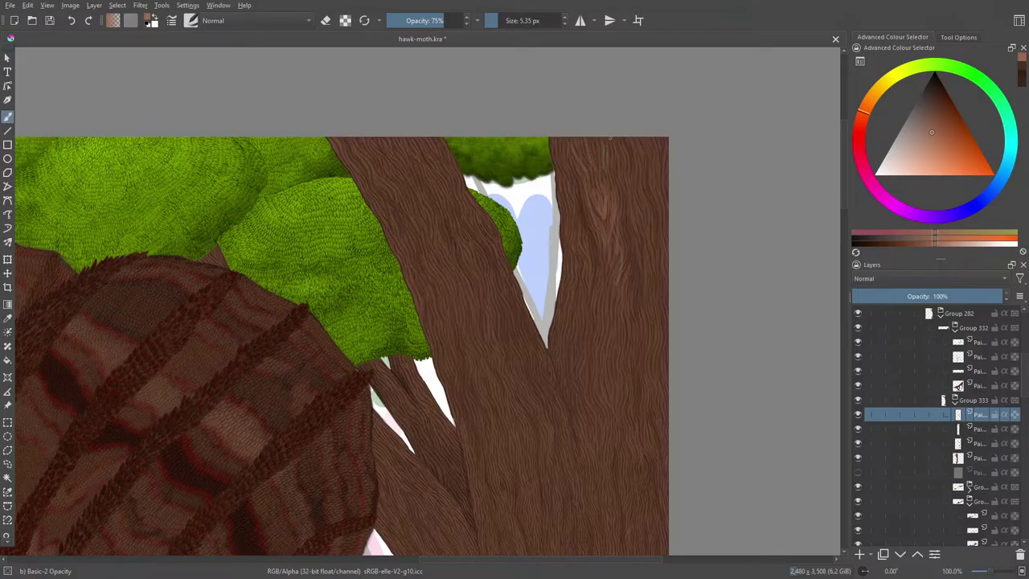
mouse_move(598, 196)
left_mouse_down()
mouse_move(607, 165)
mouse_move(603, 236)
mouse_move(616, 200)
mouse_move(613, 241)
left_mouse_up()
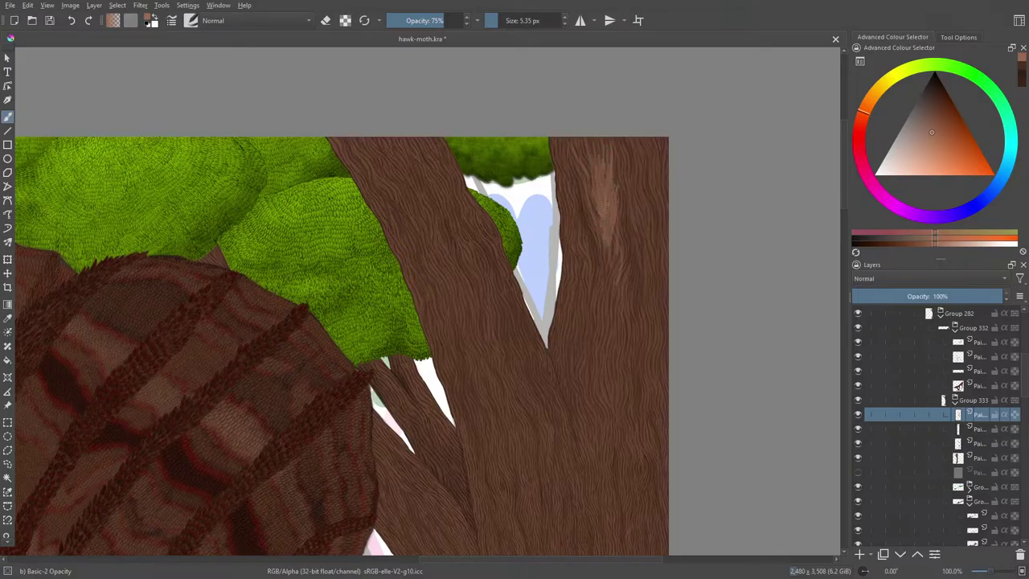
Step: Compare the trunk with the top layers of Group 333 hidden and shown, and move the highlight layer below the dark shading and Overlay layers
left_click(858, 415)
left_click(858, 415)
left_click(858, 430)
left_click(857, 434)
left_click(901, 554)
left_click(900, 555)
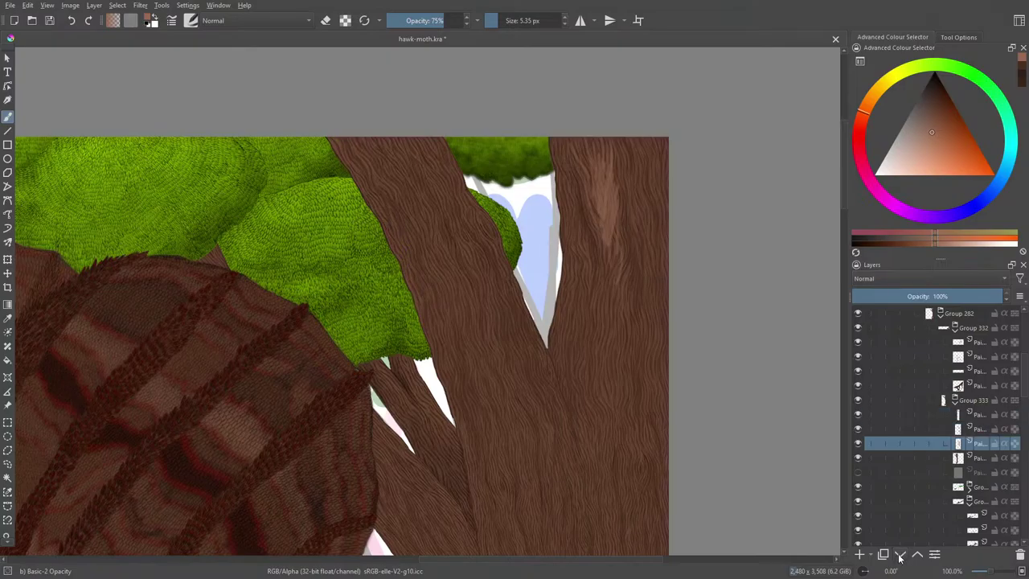
left_click(899, 555)
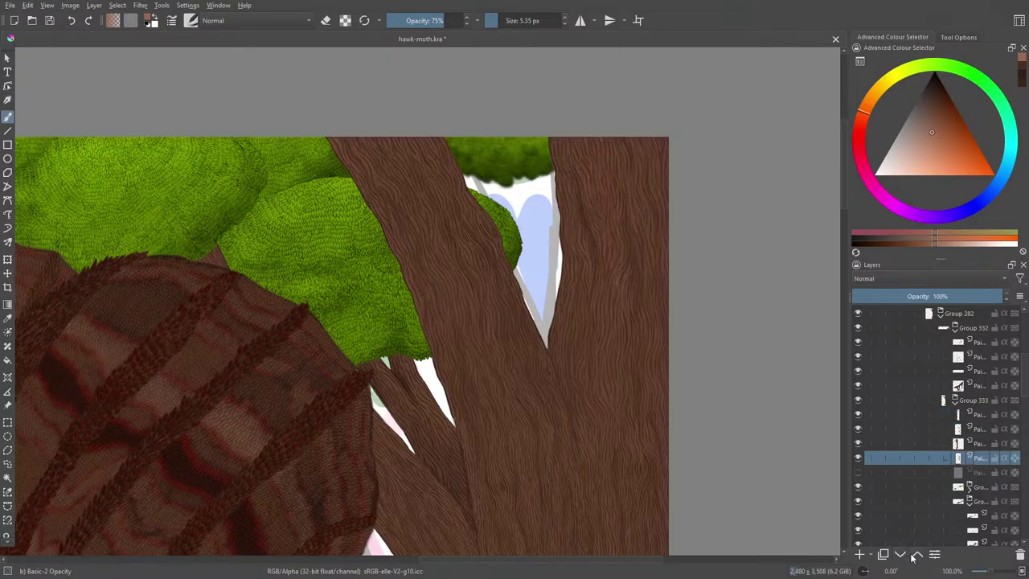
left_click(915, 556)
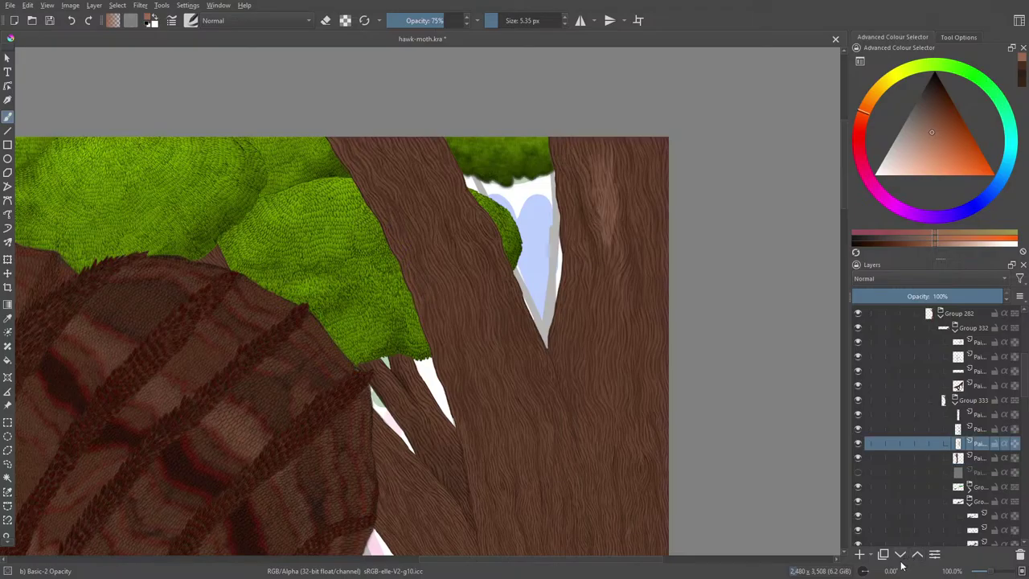
Step: Try light strokes on the trunk beside the fork, and erase the highlight strokes with the 50 px Eraser Circle
left_click_drag(615, 360, 579, 442)
left_click_drag(599, 377, 573, 428)
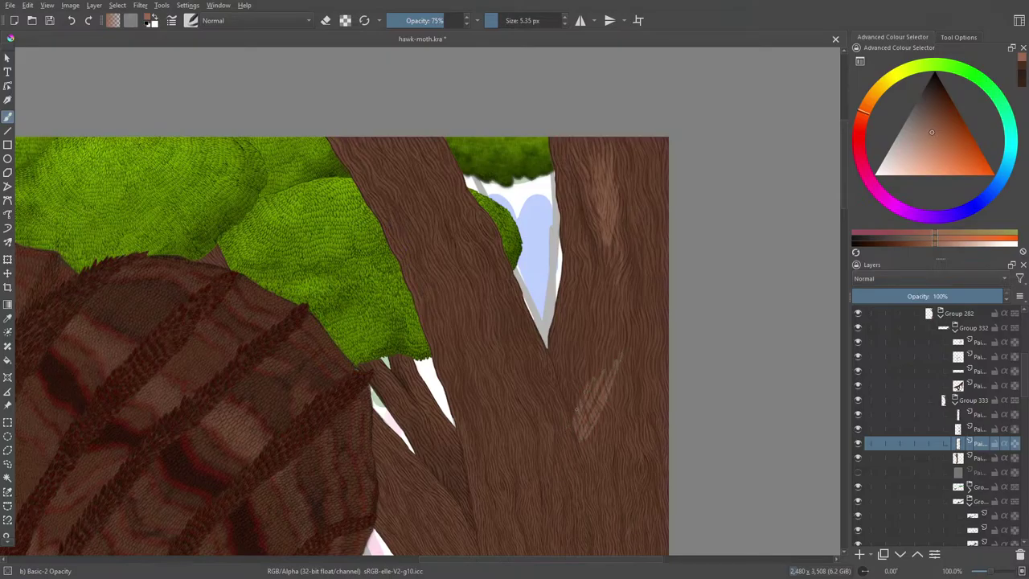
key("e")
mouse_move(614, 358)
left_mouse_down()
mouse_move(586, 418)
mouse_move(618, 369)
mouse_move(603, 209)
mouse_move(610, 163)
left_mouse_up()
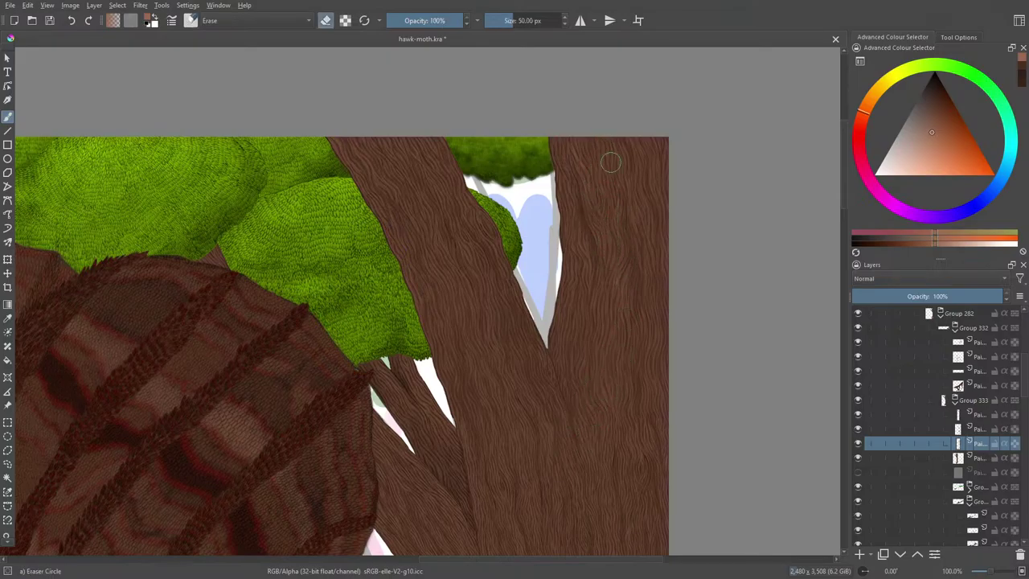
Step: Lower the brush opacity to 55% and paint subtle light brown highlights along the upright branch's bark
key("e")
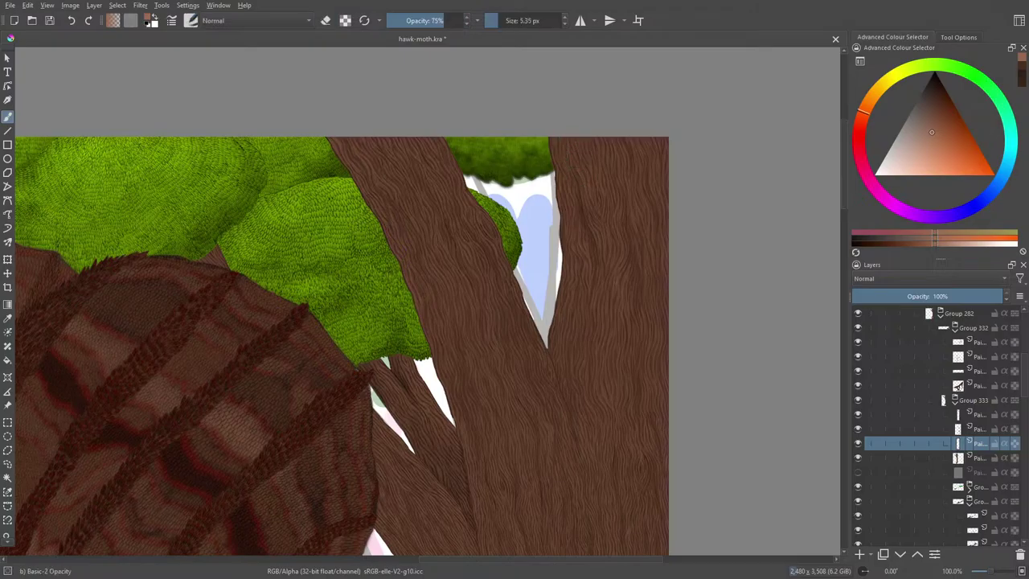
left_click_drag(439, 20, 432, 21)
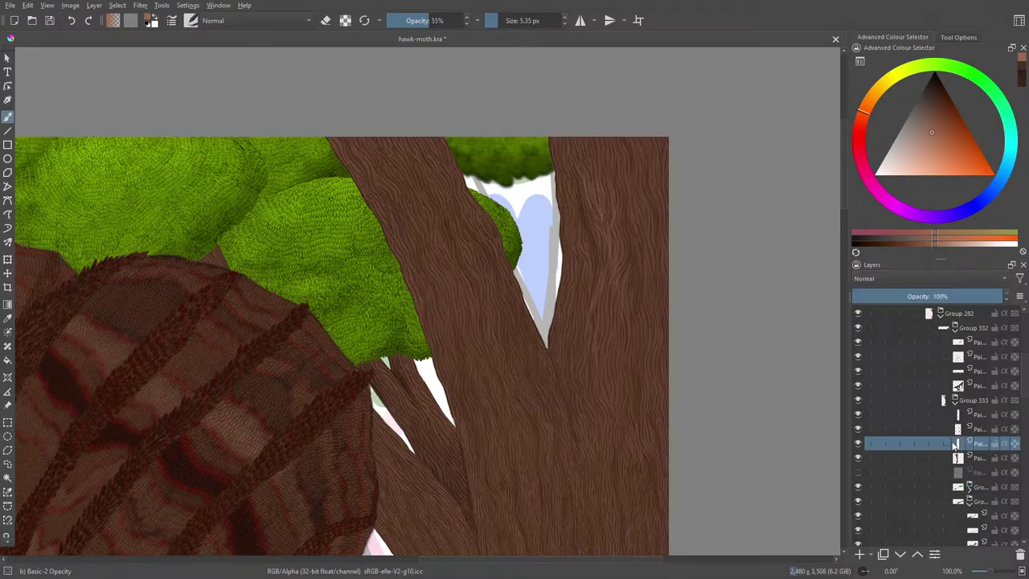
Step: Select the Overlay layer above the highlights, set black with the Basic-1 brush, and undo the test stroke along the upright branch's edge
key("Page_Up")
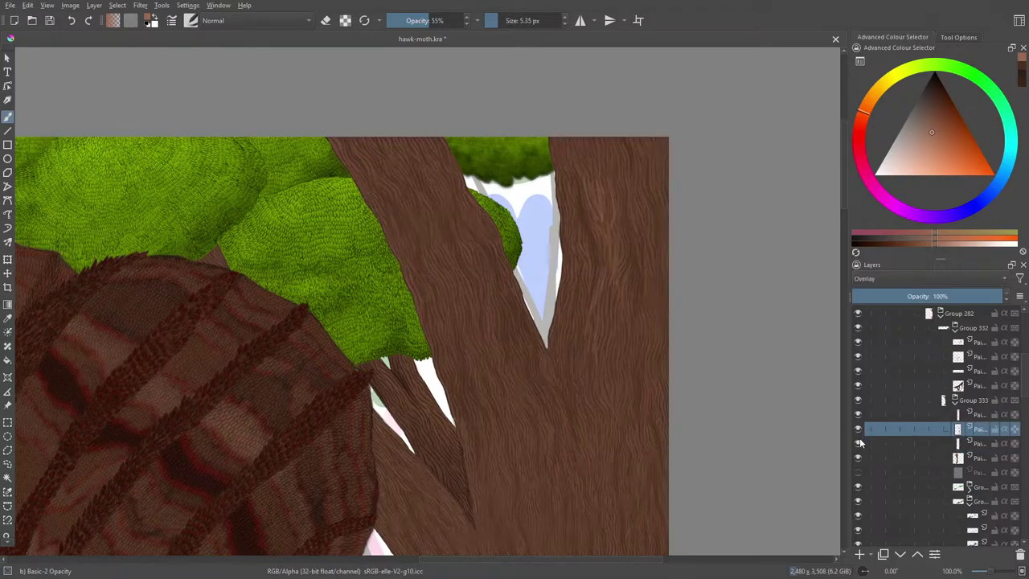
right_click(554, 319)
left_click(560, 322)
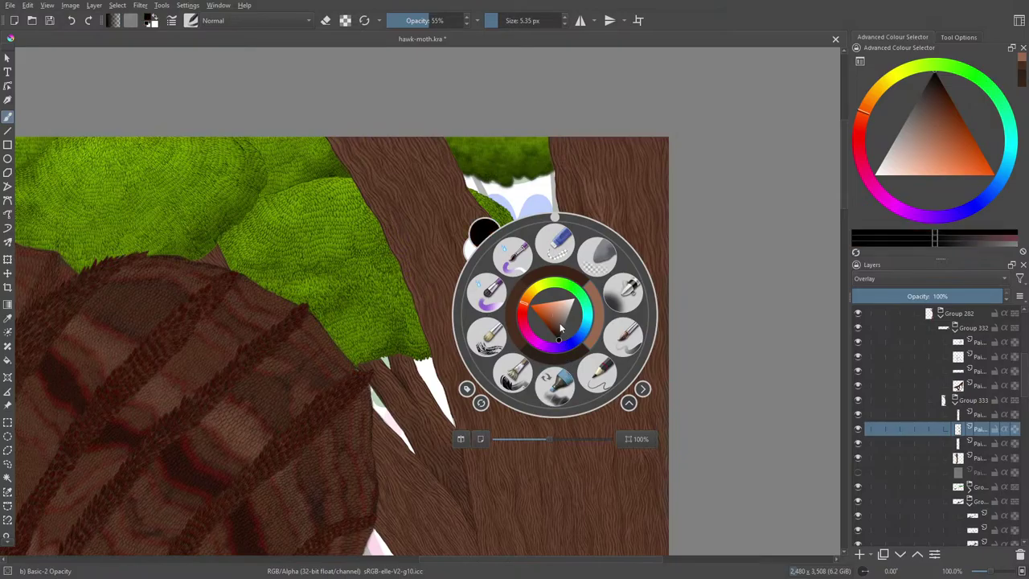
left_click(191, 21)
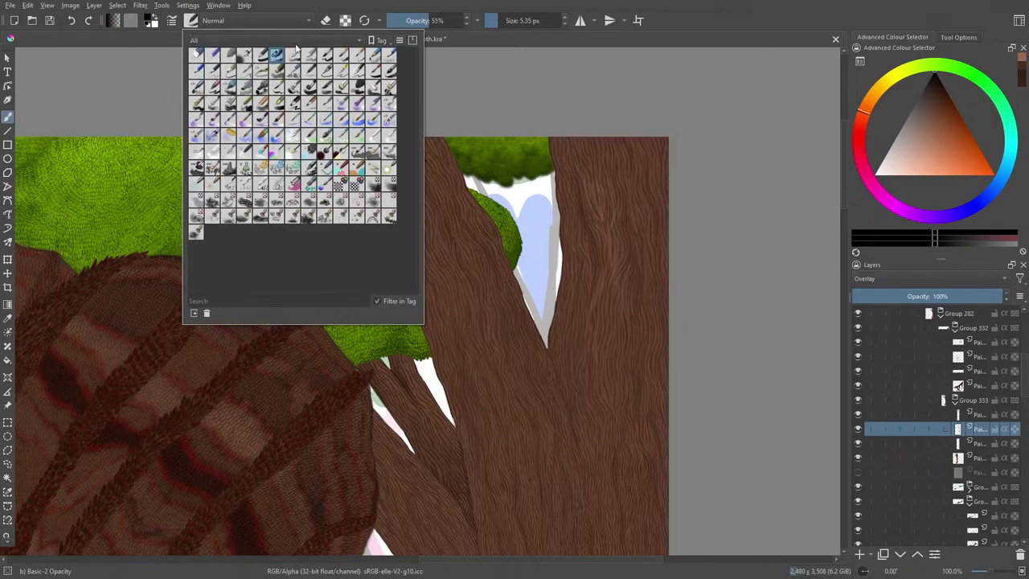
left_click(261, 53)
right_click(563, 184)
left_click(563, 149)
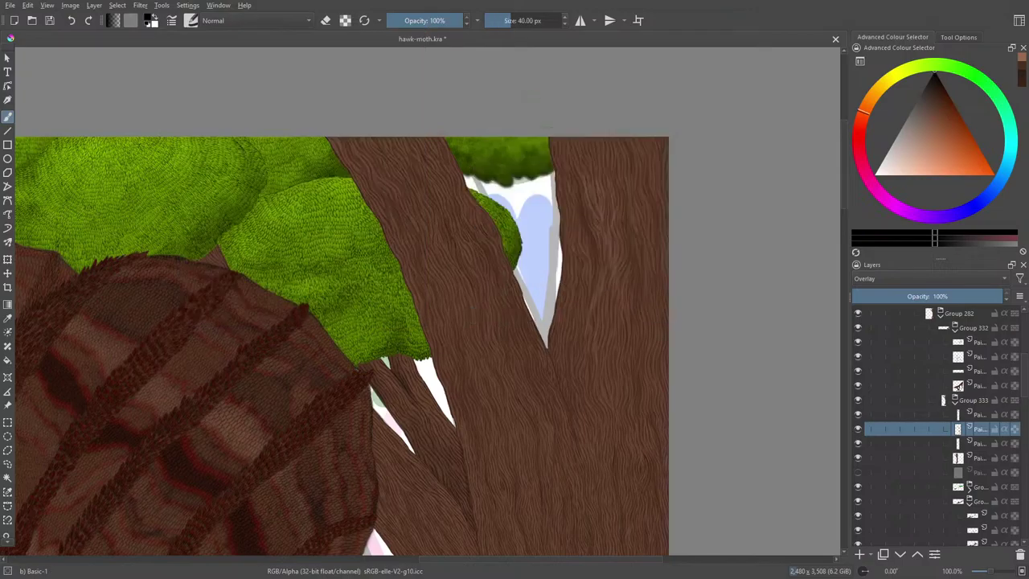
left_click_drag(560, 138, 566, 269)
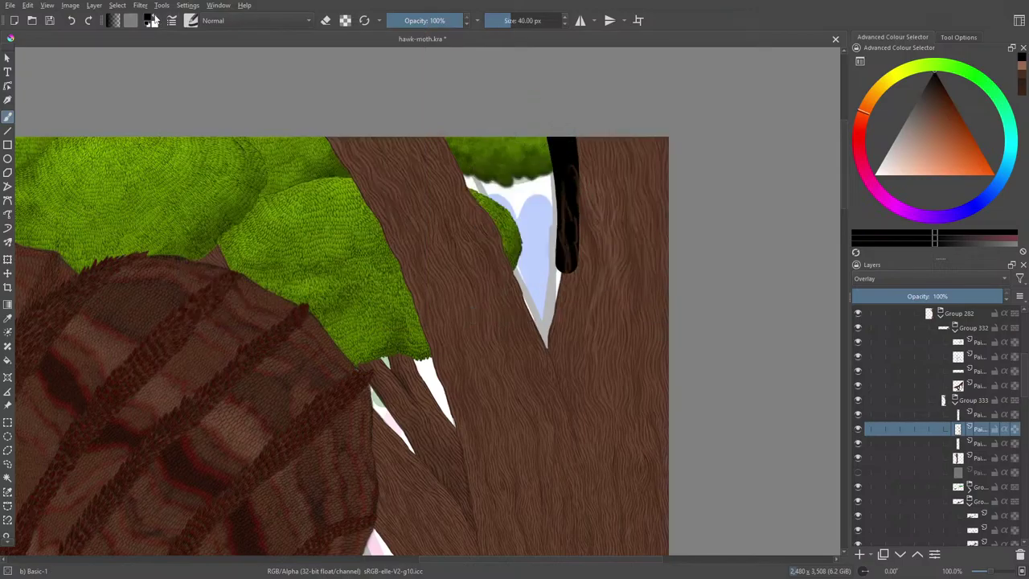
left_click(71, 21)
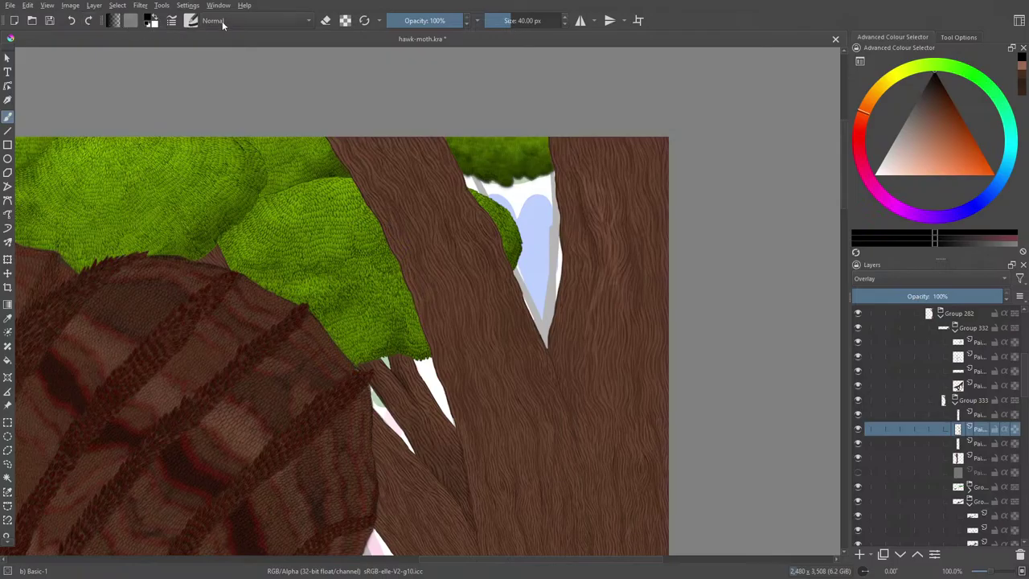
Step: Lock the Overlay layer's alpha and recolour its bark lines black with a 210.02 px brush, from the upright branch down to the roots
left_click(345, 21)
left_click_drag(642, 261, 608, 150)
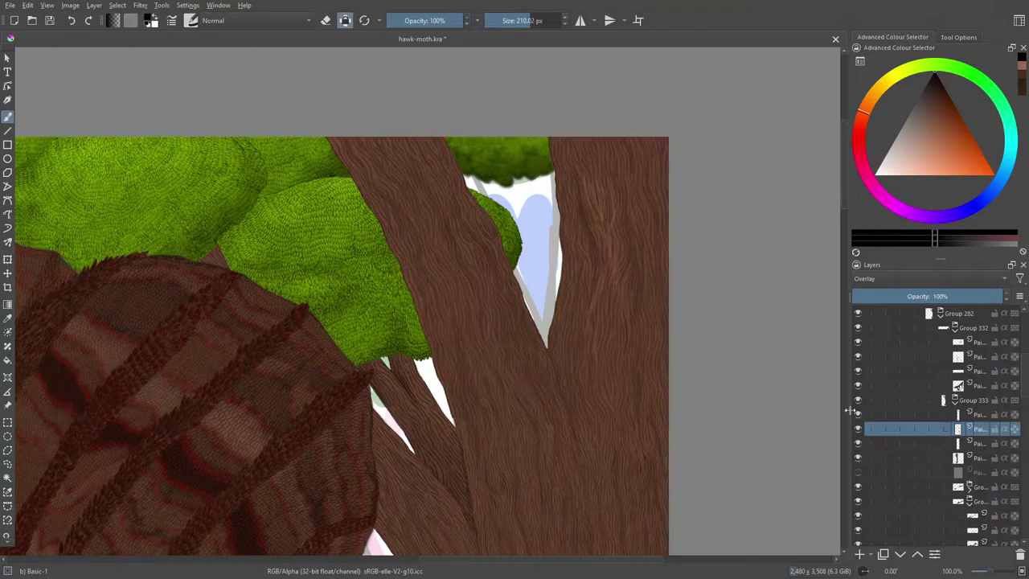
scroll(756, 241, "down", 5)
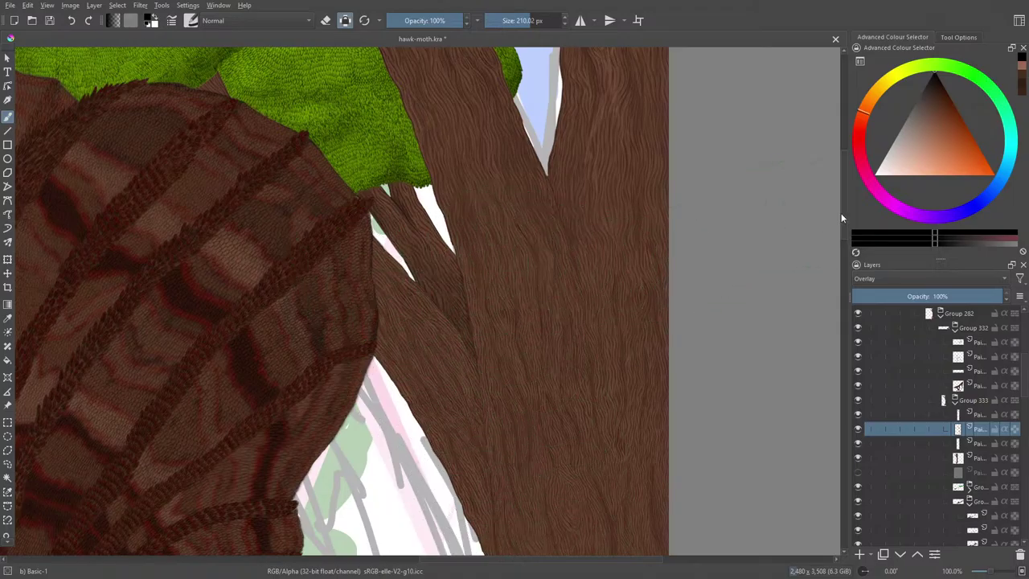
scroll(842, 273, "down", 10)
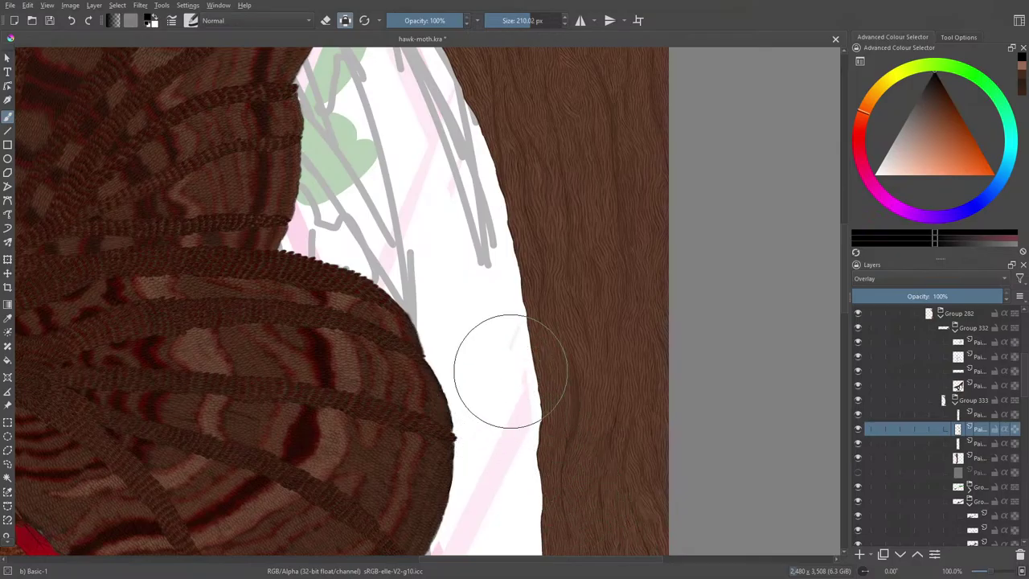
scroll(281, 301, "down", 5)
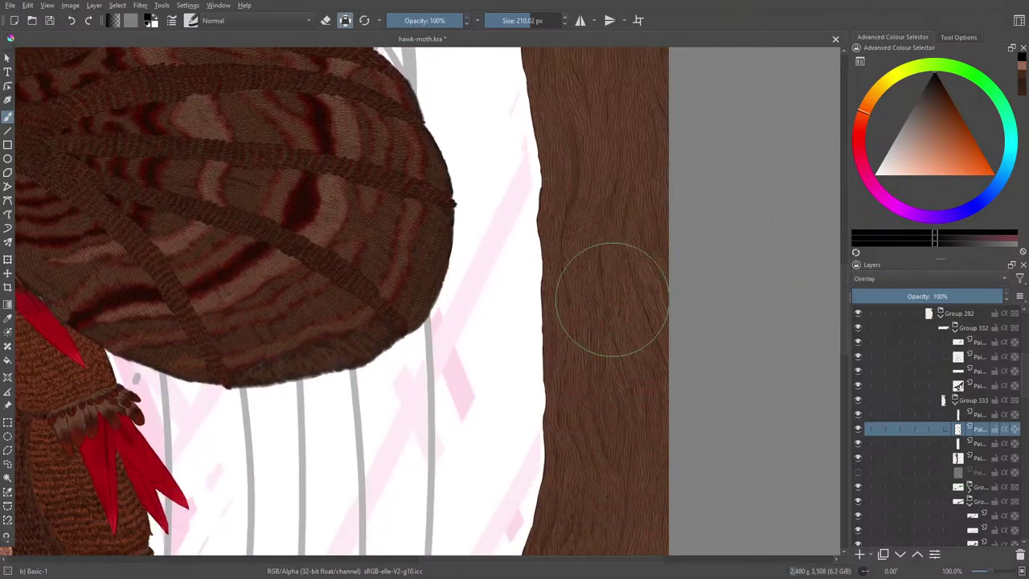
scroll(648, 272, "down", 6)
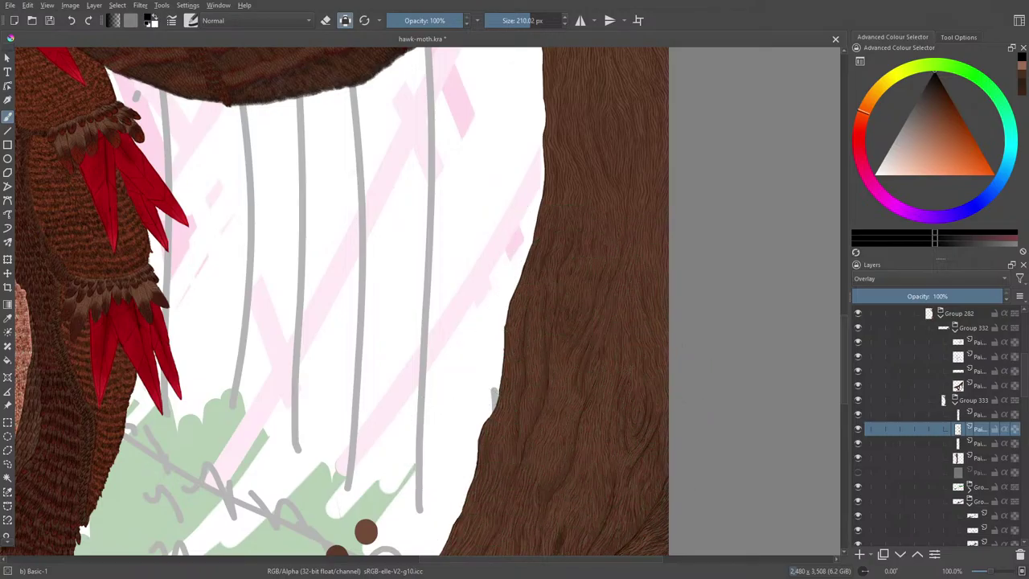
scroll(781, 299, "down", 4)
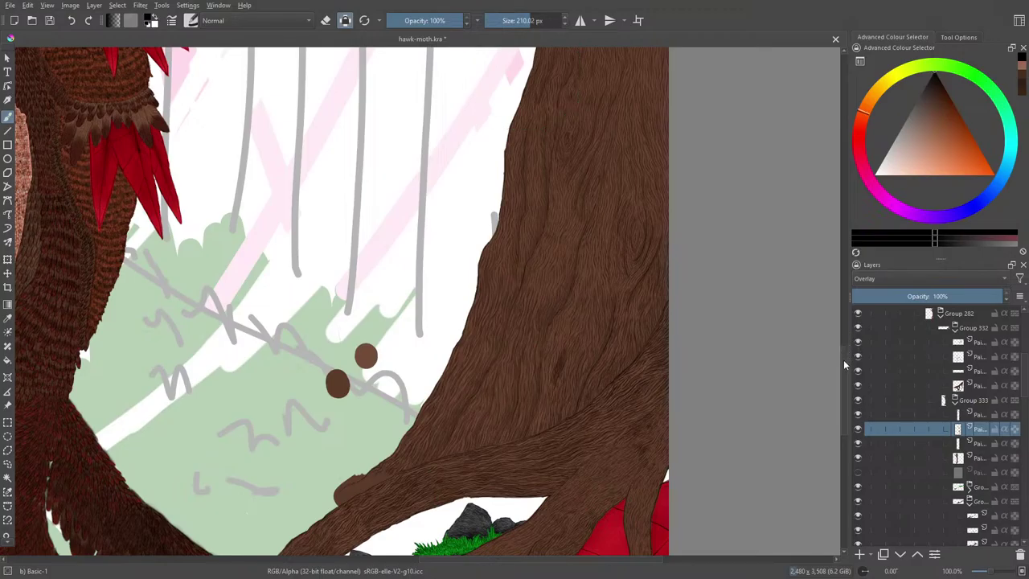
Step: Hide and show the individual layers of Group 333 to compare their effect on the upper trunk and branches
scroll(843, 359, "up", 10)
scroll(843, 281, "up", 12)
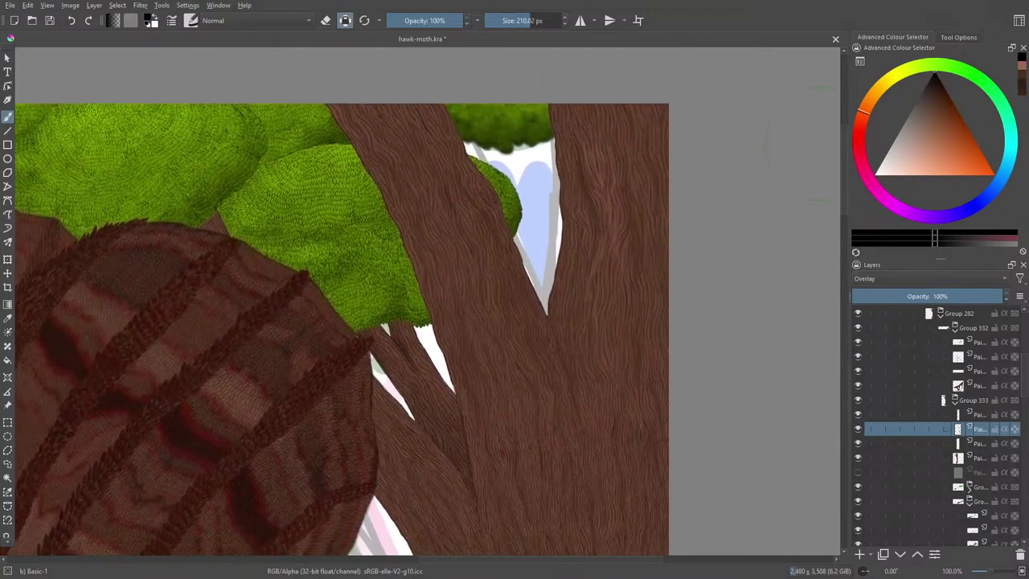
left_click(858, 429)
left_click(857, 429)
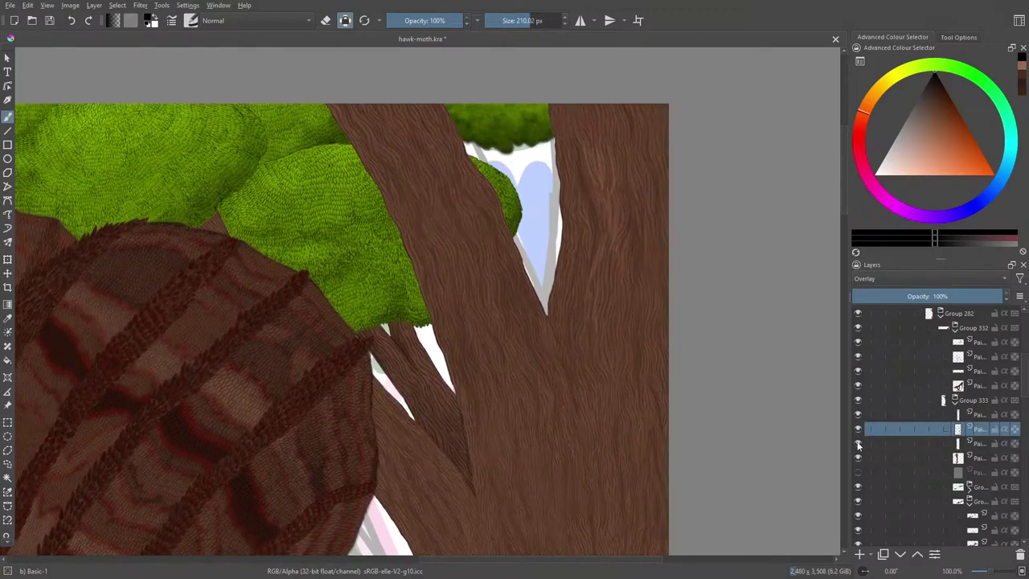
left_click(857, 457)
left_click(857, 457)
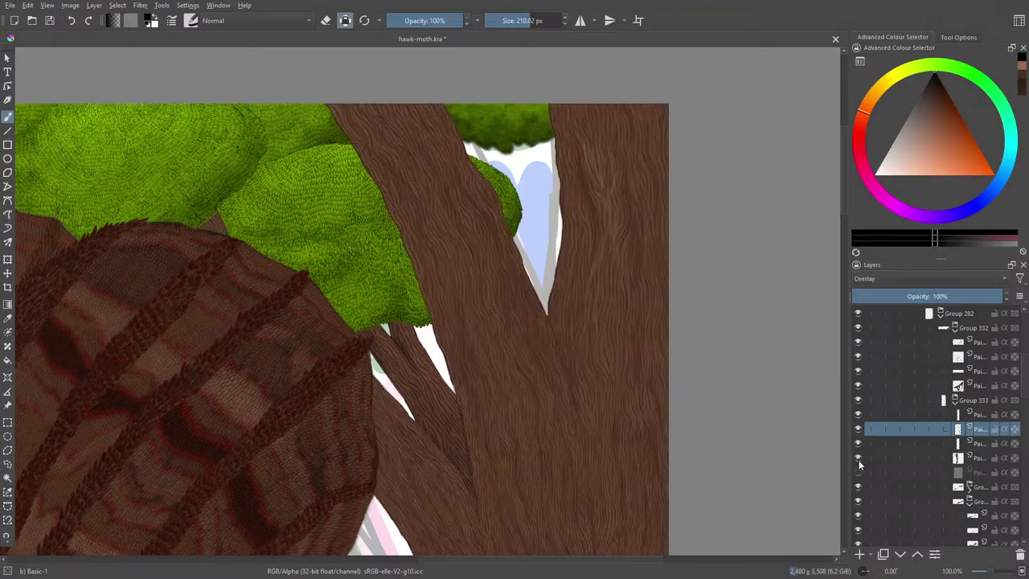
left_click(857, 472)
left_click(858, 472)
left_click(857, 471)
left_click(857, 471)
left_click(857, 428)
left_click(857, 428)
left_click(857, 442)
left_click(858, 443)
Step: Select the highlight layer below the Overlay layer in Group 333 and sample a light brown from the upright branch's bark
left_click(956, 443)
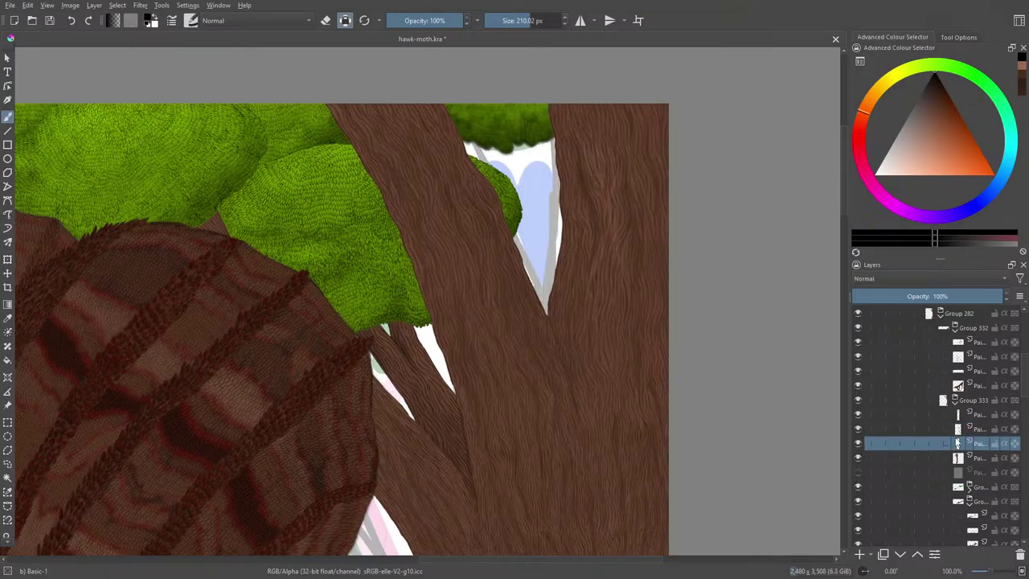
left_click(8, 318)
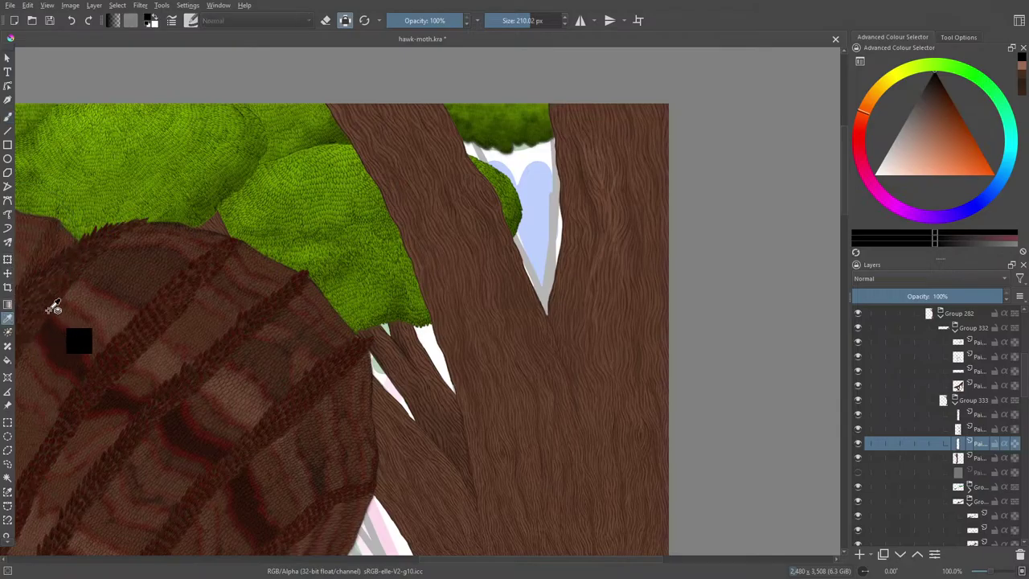
left_click(616, 211)
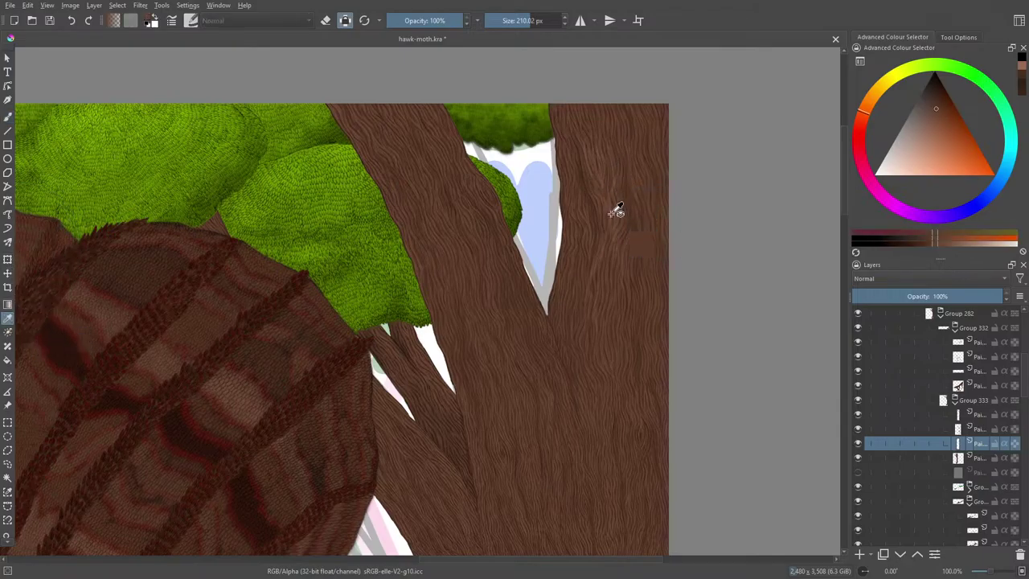
left_click(615, 211)
left_click(617, 201)
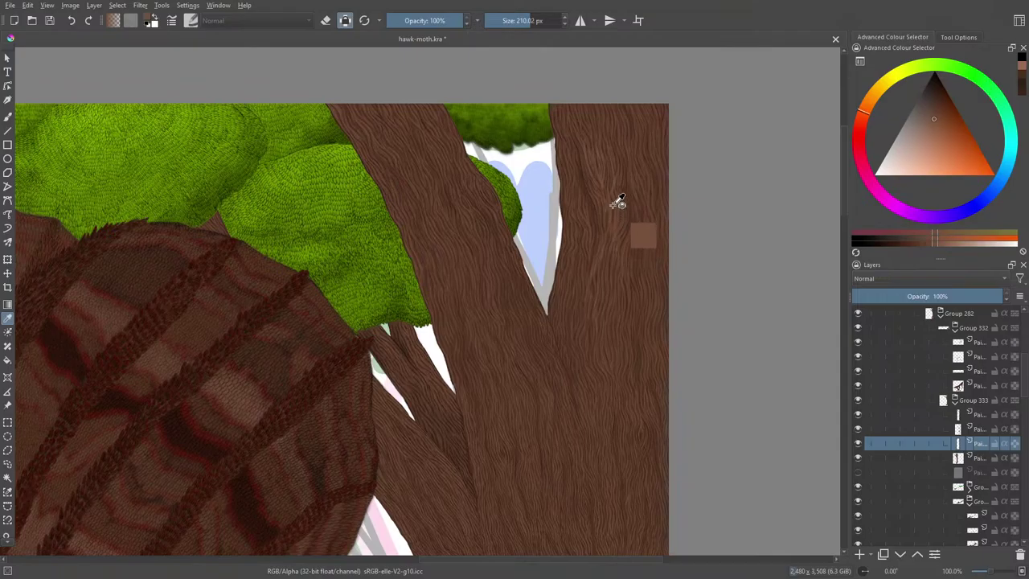
left_click(8, 116)
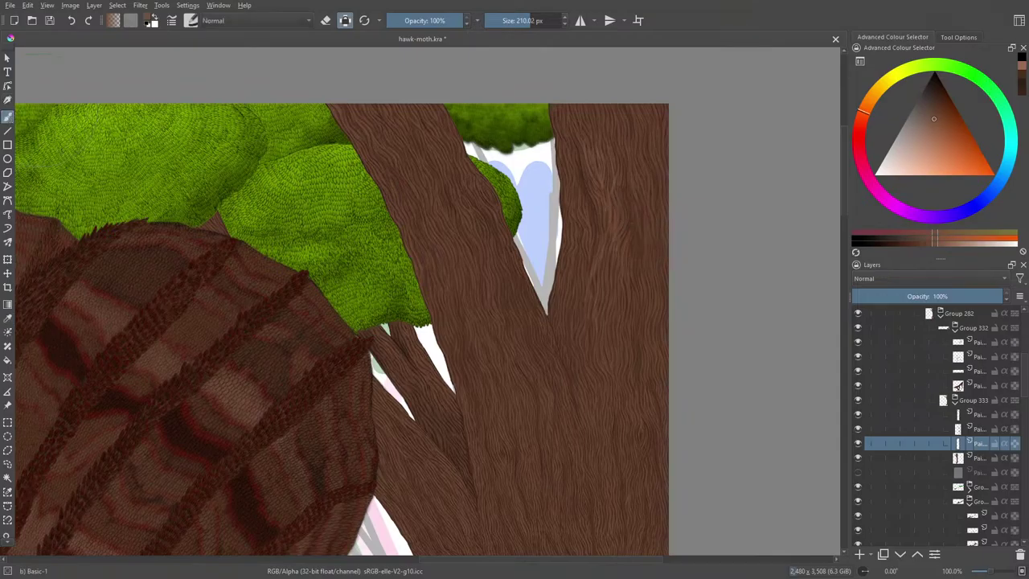
Step: Set up the Basic-2 Opacity brush at 15.96 px and turn off its alpha preservation
key("e")
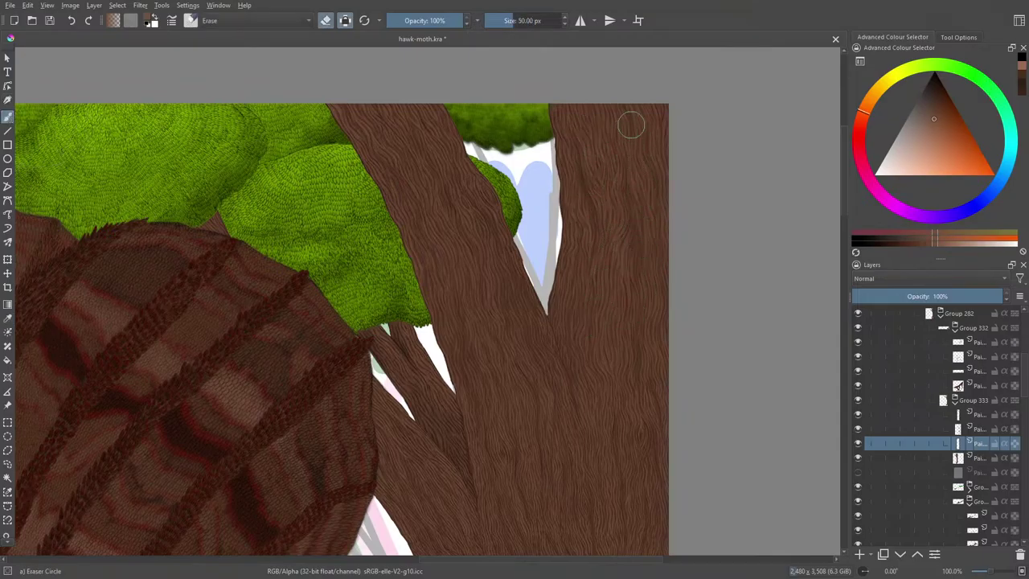
key("e")
left_click(190, 21)
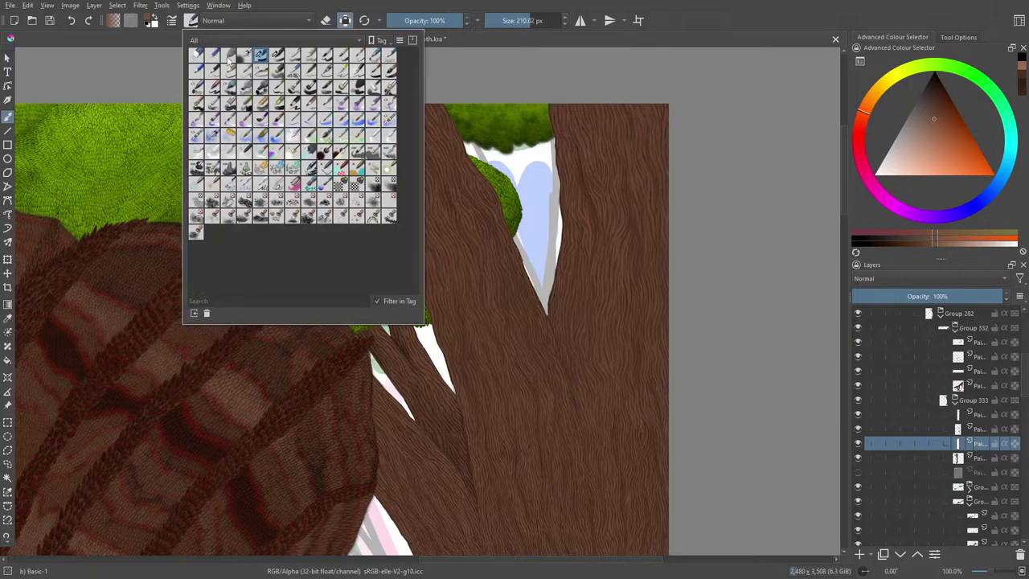
left_click(287, 59)
right_click(608, 213)
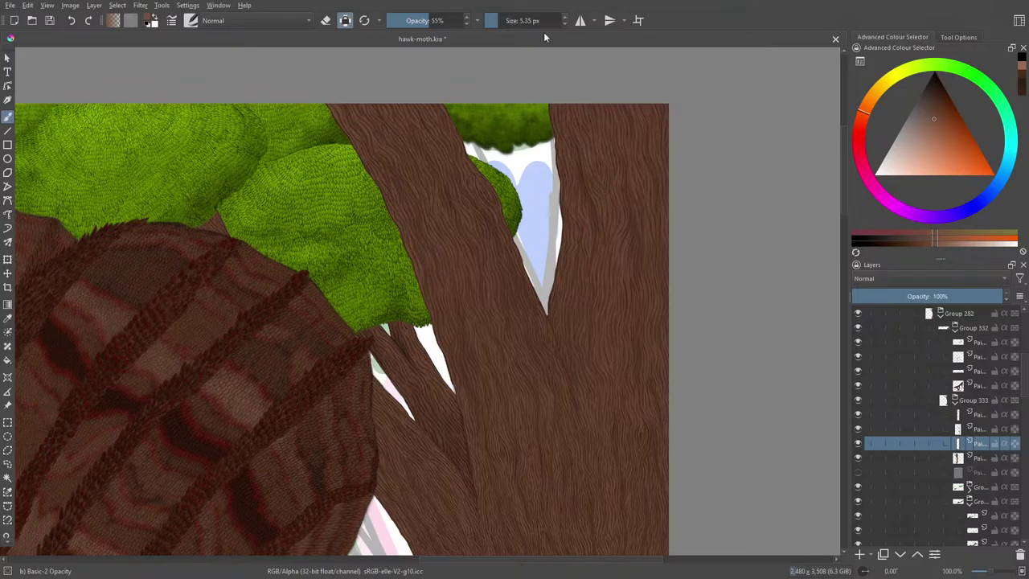
left_click_drag(500, 21, 505, 21)
left_click(346, 20)
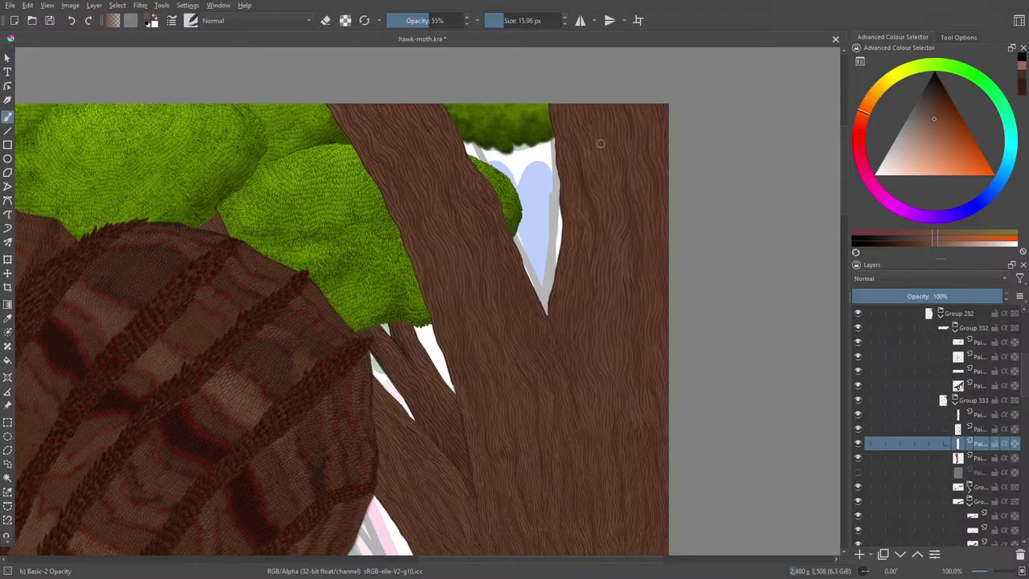
Step: Set the brush to 23.58 px and 41% opacity, choose a lighter brown, and paint highlights along the upper trunk and branches
left_click_drag(498, 26, 507, 20)
left_click(417, 20)
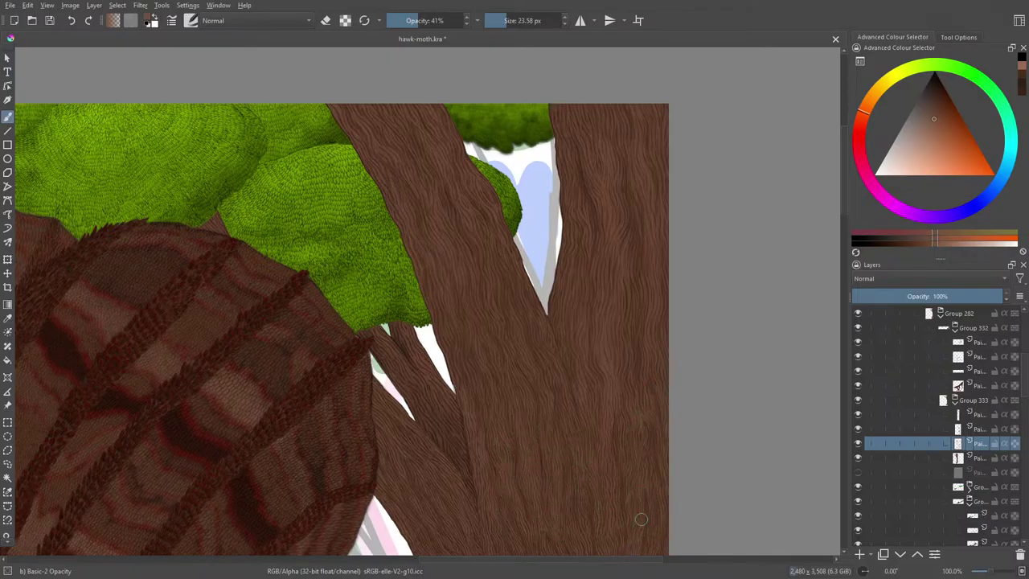
right_click(471, 312)
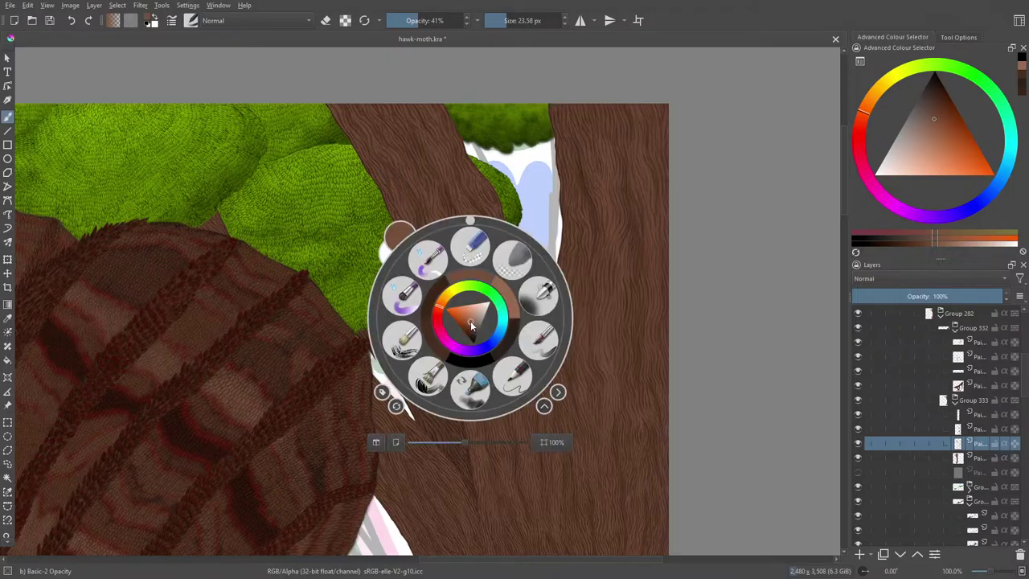
left_click(470, 318)
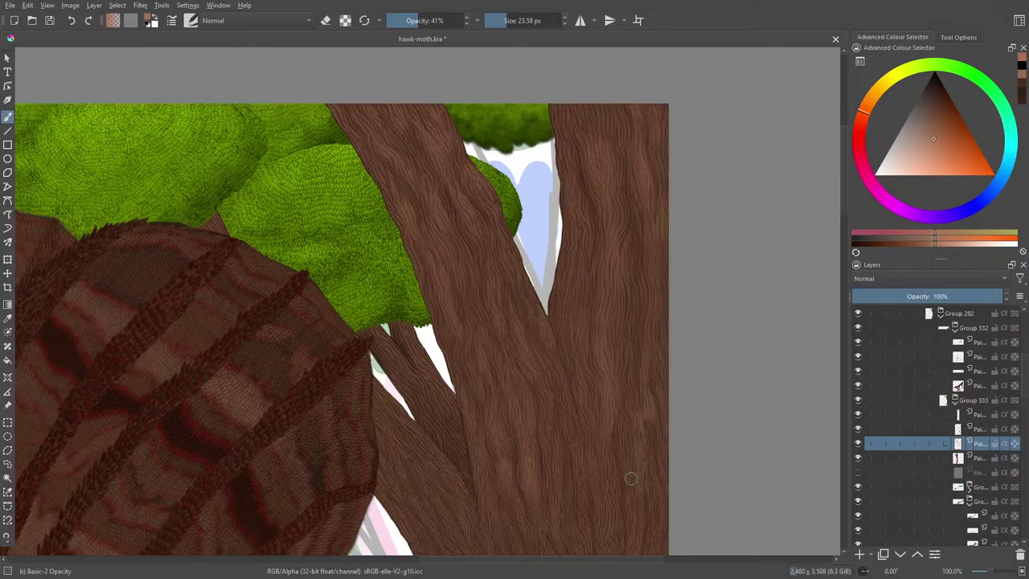
Step: Paint soft light brown highlights along the bark from the middle of the large trunk down to its roots
scroll(844, 231, "down", 3)
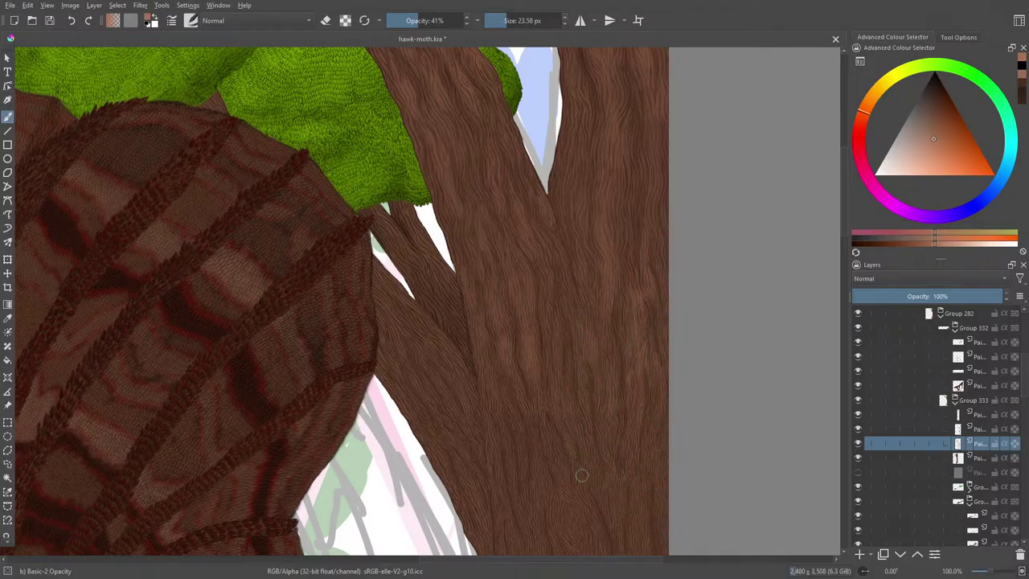
scroll(844, 253, "down", 3)
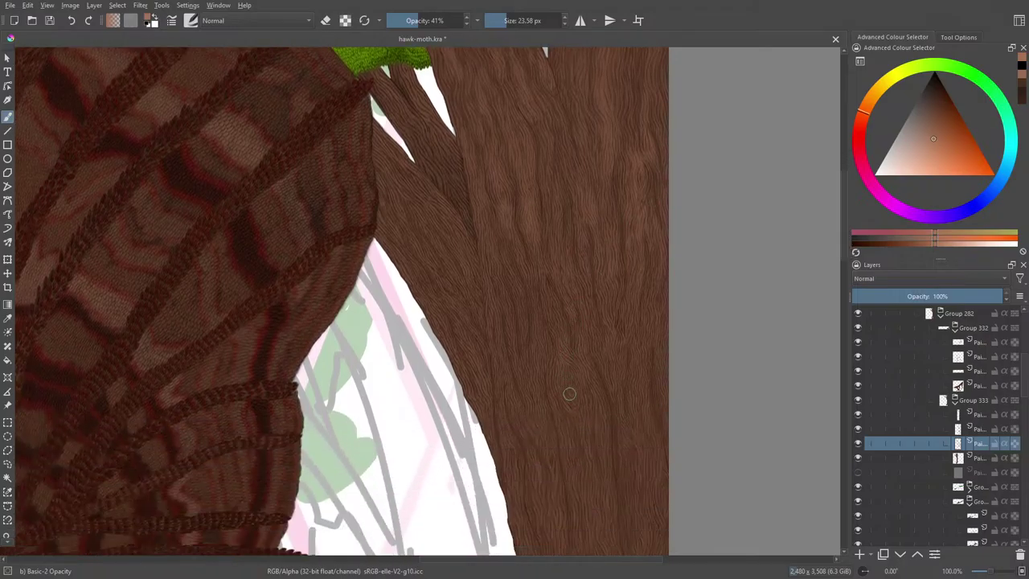
left_click_drag(565, 357, 558, 330)
left_click_drag(568, 372, 580, 439)
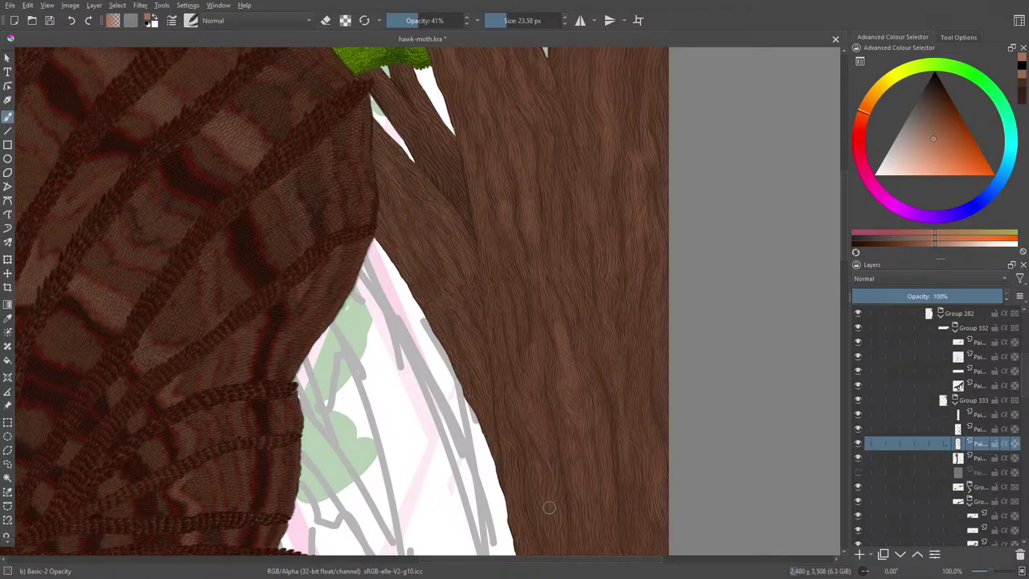
scroll(843, 242, "down", 5)
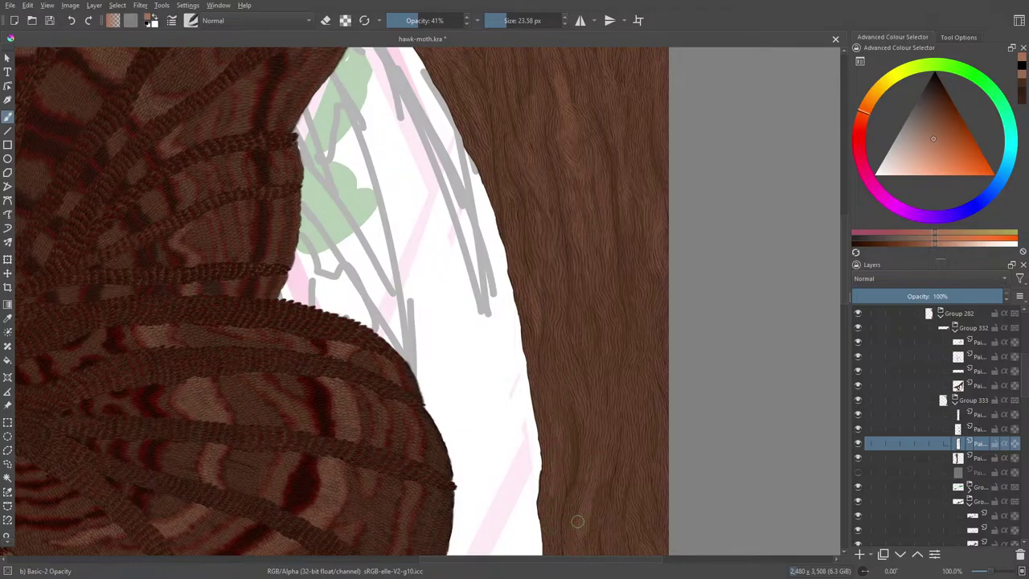
scroll(844, 275, "down", 4)
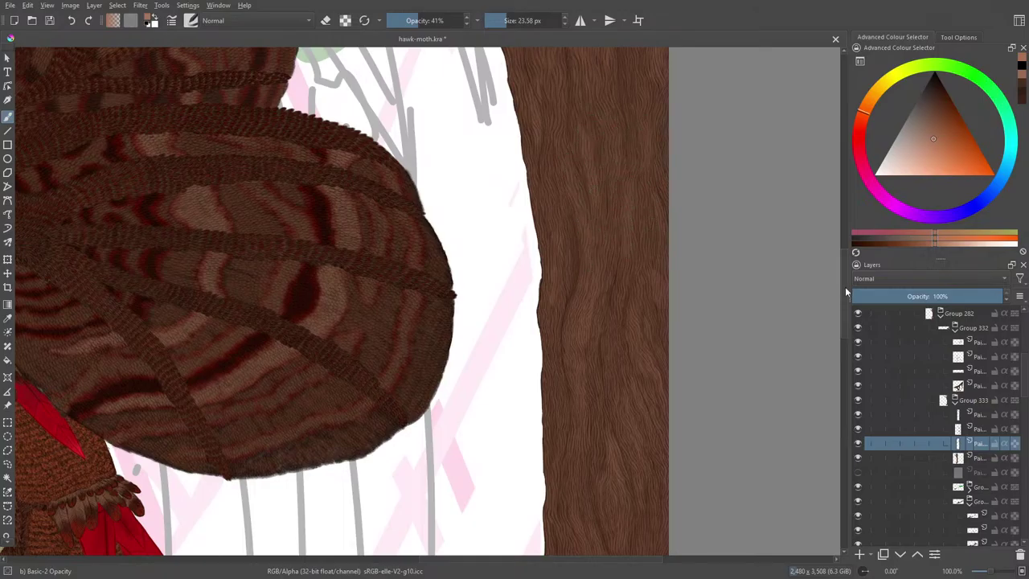
scroll(575, 289, "down", 5)
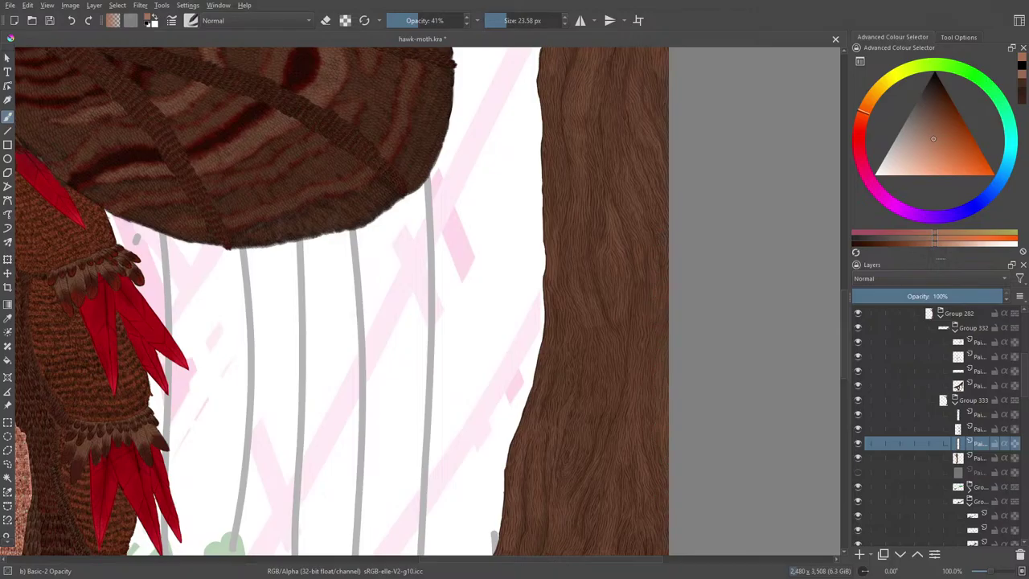
scroll(613, 493, "down", 5)
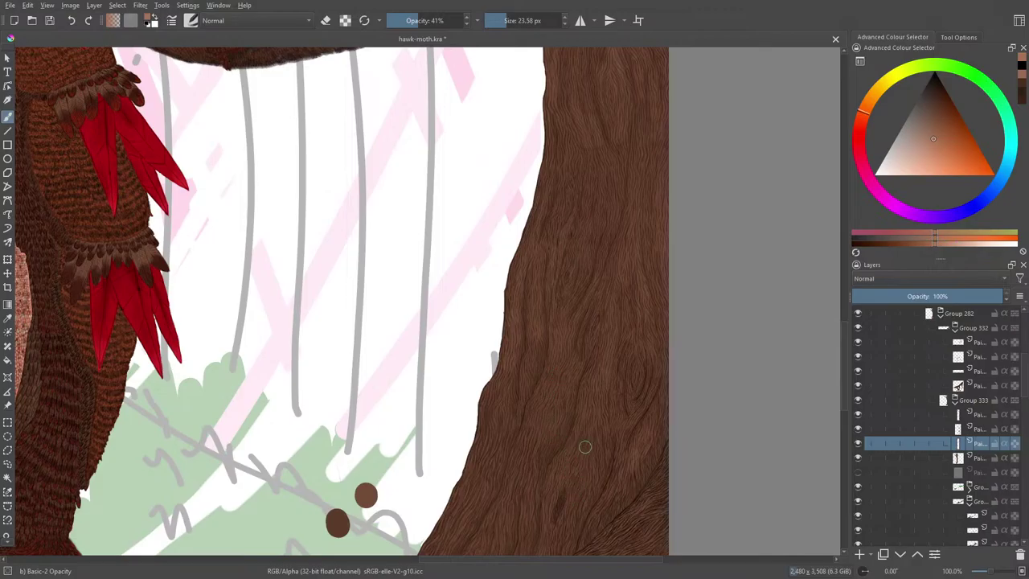
scroll(844, 348, "down", 3)
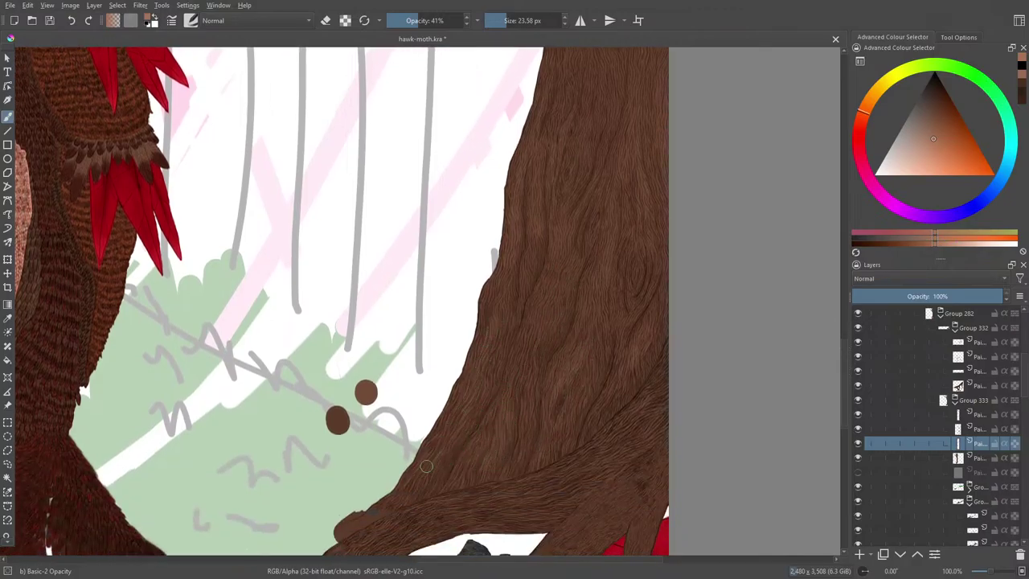
Step: Switch to the Blender Basic brush and set its size to 144.28 px
right_click(512, 348)
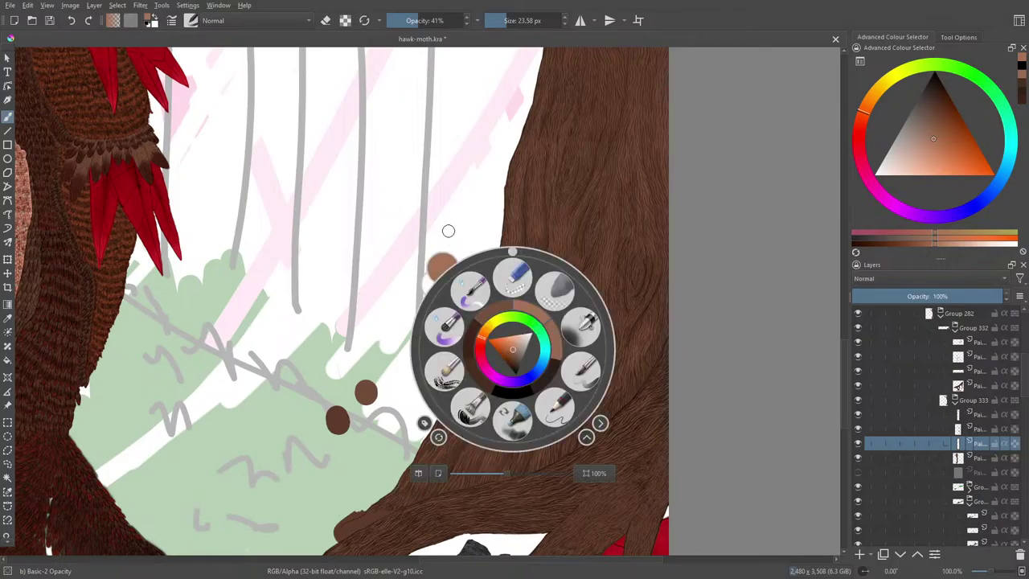
left_click(243, 52)
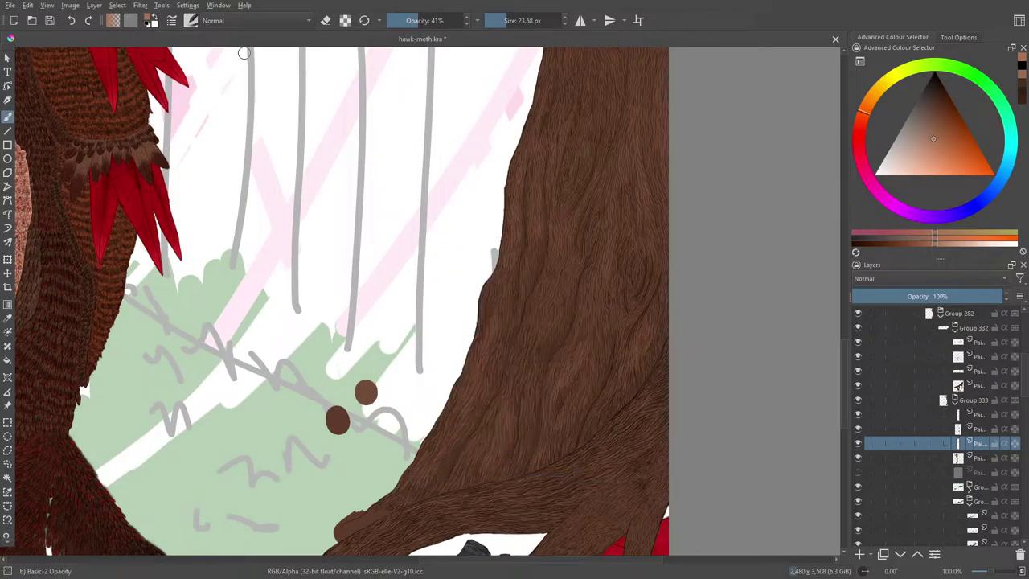
left_click(193, 22)
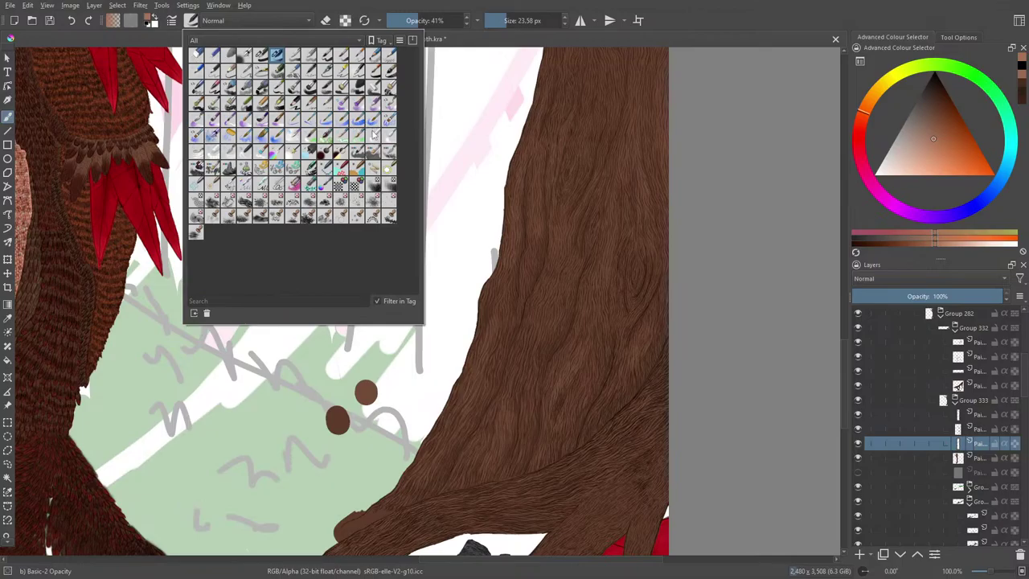
left_click(373, 135)
right_click(529, 273)
left_click(572, 96)
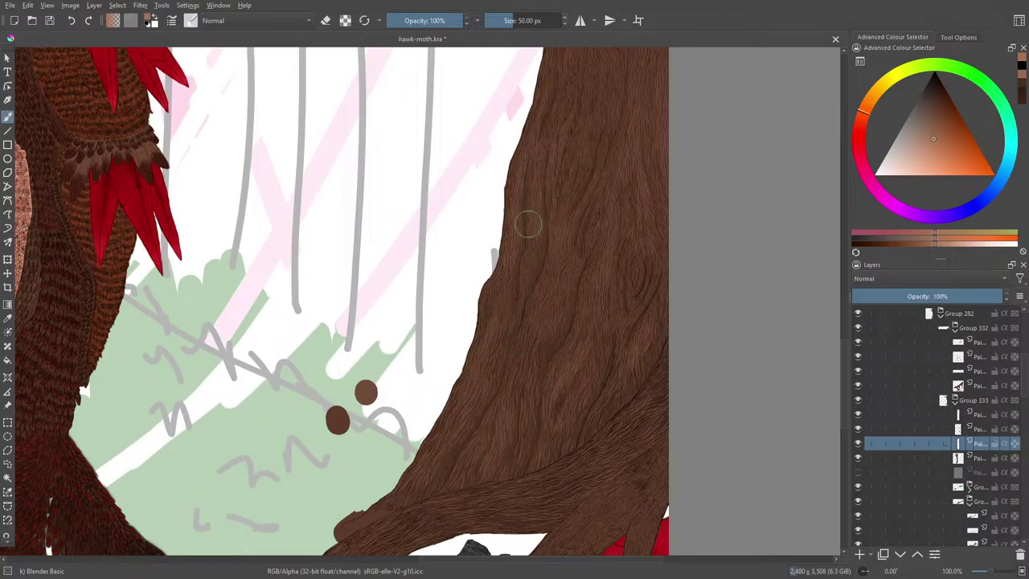
left_click(520, 20)
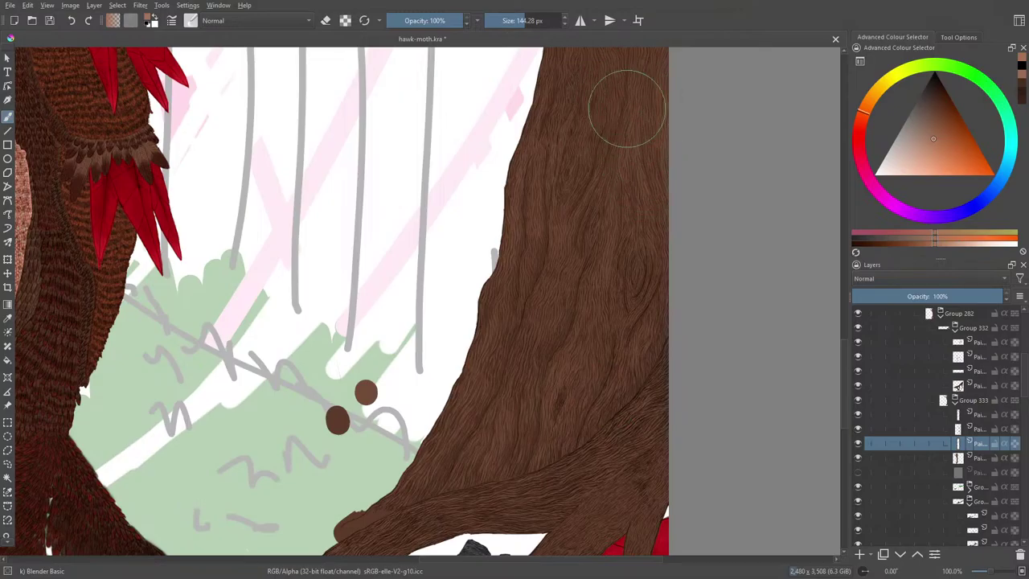
Step: Reduce the blender to 70.24 px and smooth the bark highlights from the lower trunk up to the branches
scroll(842, 338, "up", 2)
scroll(843, 338, "up", 4)
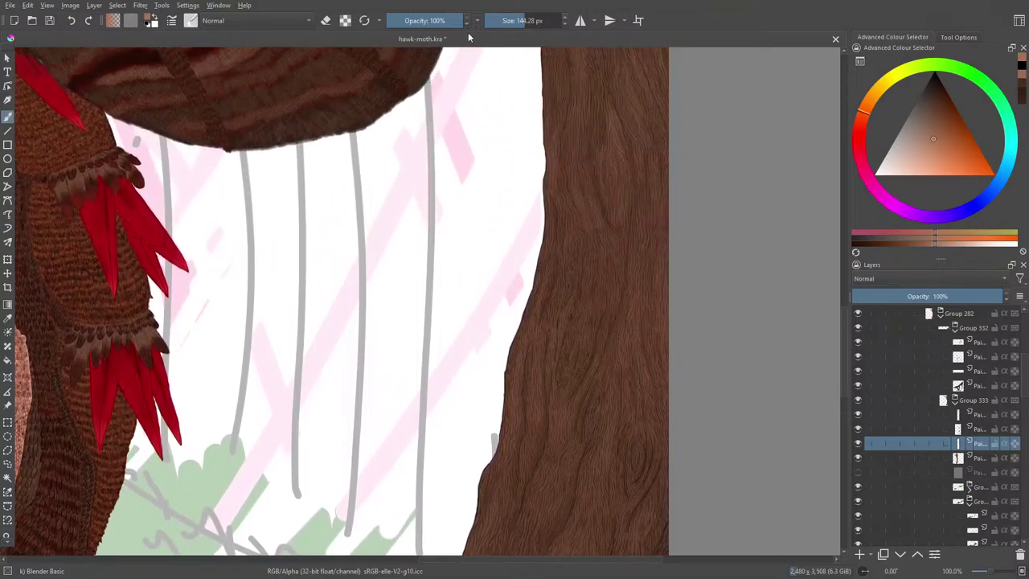
left_click(508, 20)
mouse_move(617, 137)
left_mouse_down()
mouse_move(601, 301)
mouse_move(570, 367)
mouse_move(556, 363)
mouse_move(567, 291)
mouse_move(557, 268)
mouse_move(523, 359)
mouse_move(567, 227)
mouse_move(553, 424)
mouse_move(620, 321)
mouse_move(605, 418)
mouse_move(627, 269)
mouse_move(679, 362)
left_mouse_up()
scroll(583, 301, "up", 3)
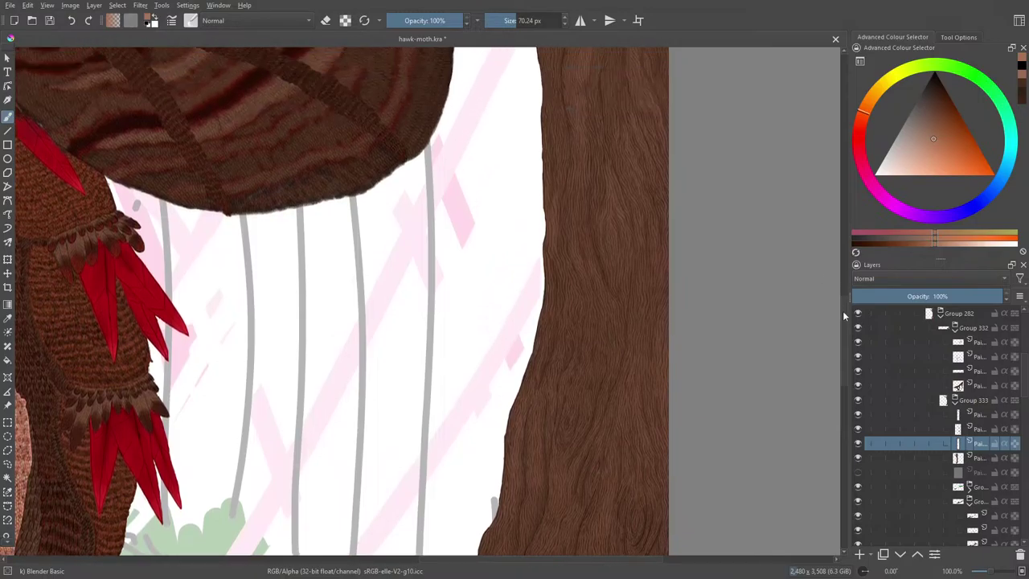
mouse_move(589, 136)
left_mouse_down()
mouse_move(595, 238)
mouse_move(613, 220)
mouse_move(649, 258)
mouse_move(760, 214)
left_mouse_up()
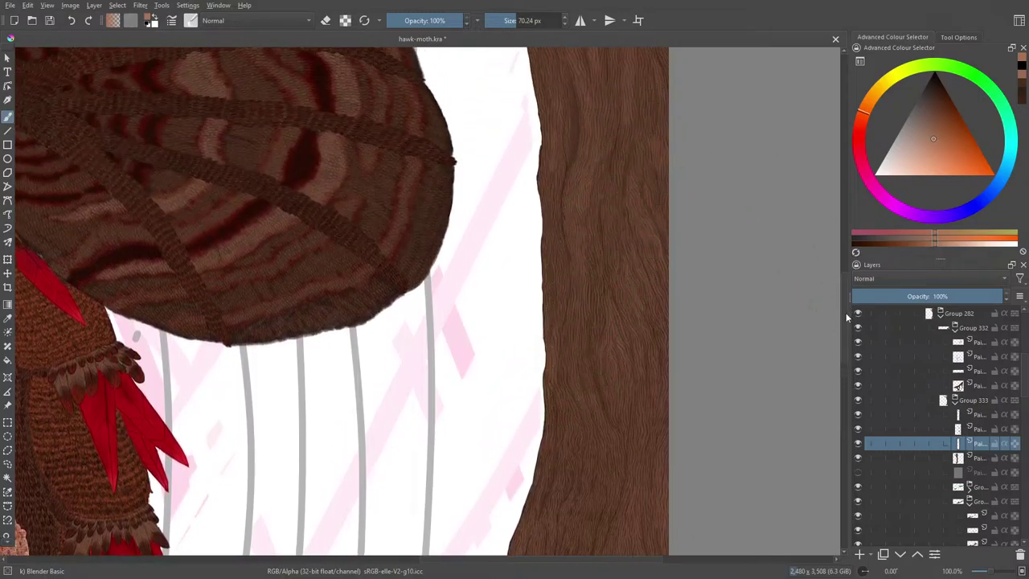
scroll(563, 321, "up", 3)
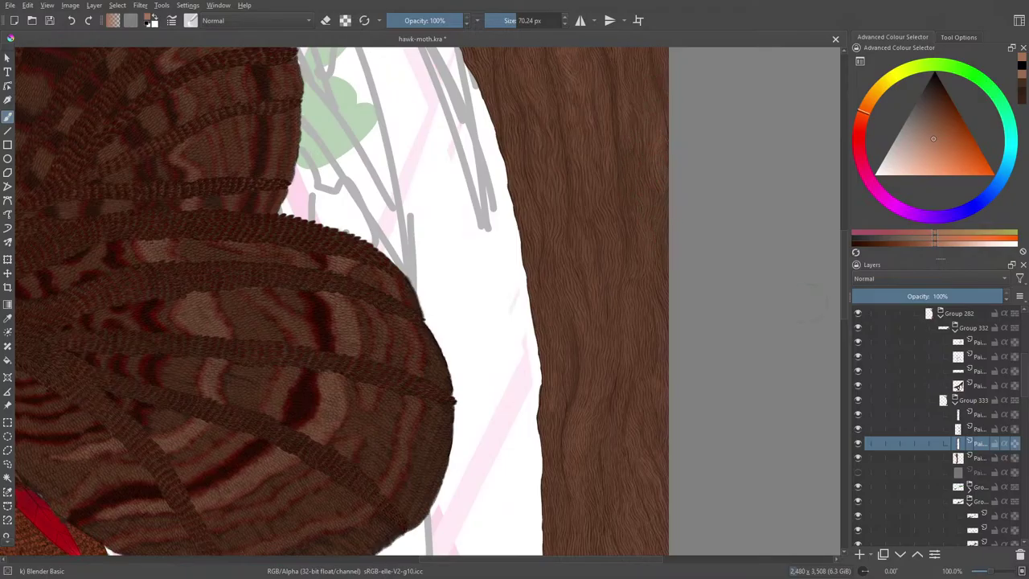
scroll(557, 329, "up", 4)
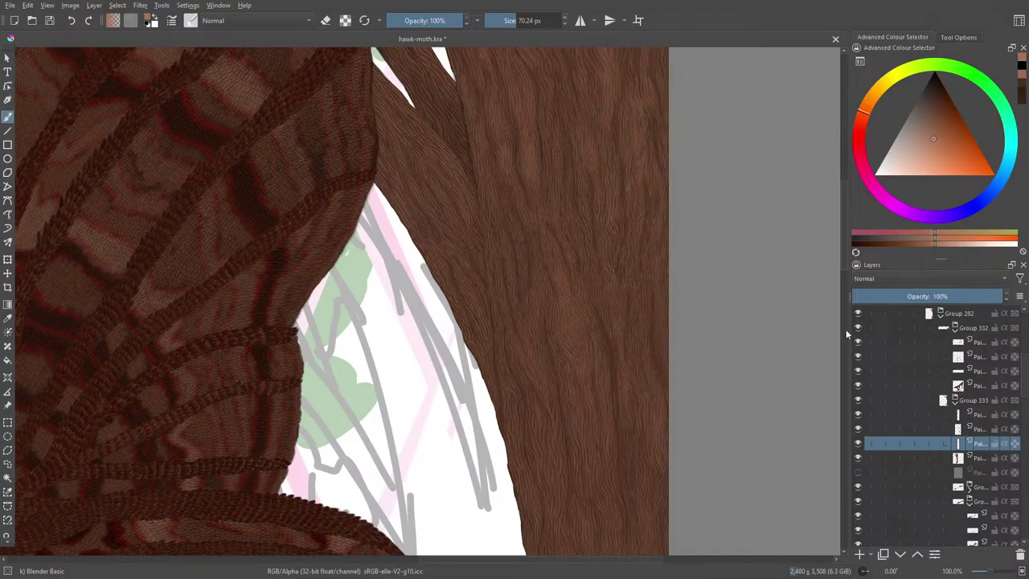
scroll(450, 241, "up", 3)
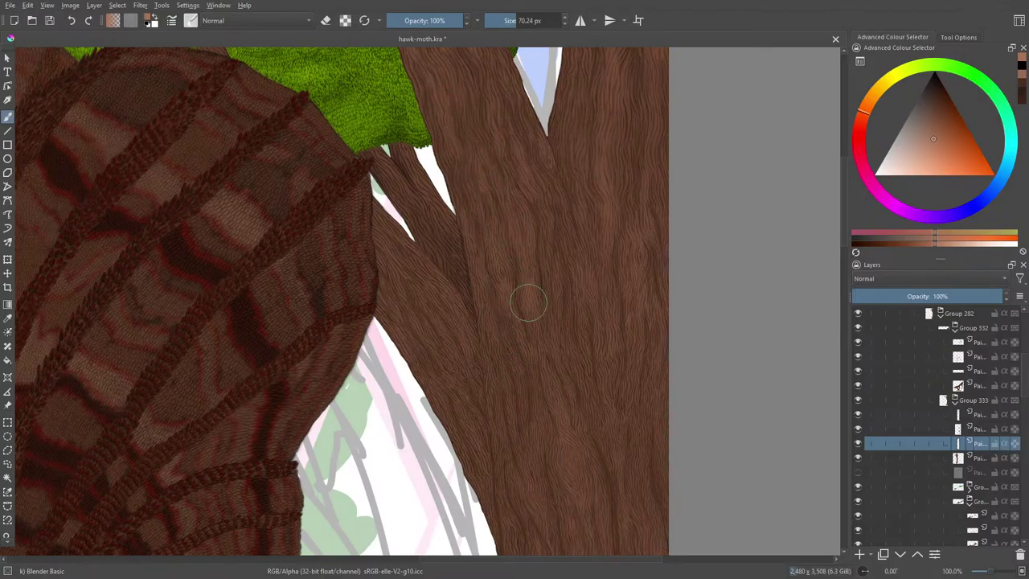
scroll(515, 148, "up", 4)
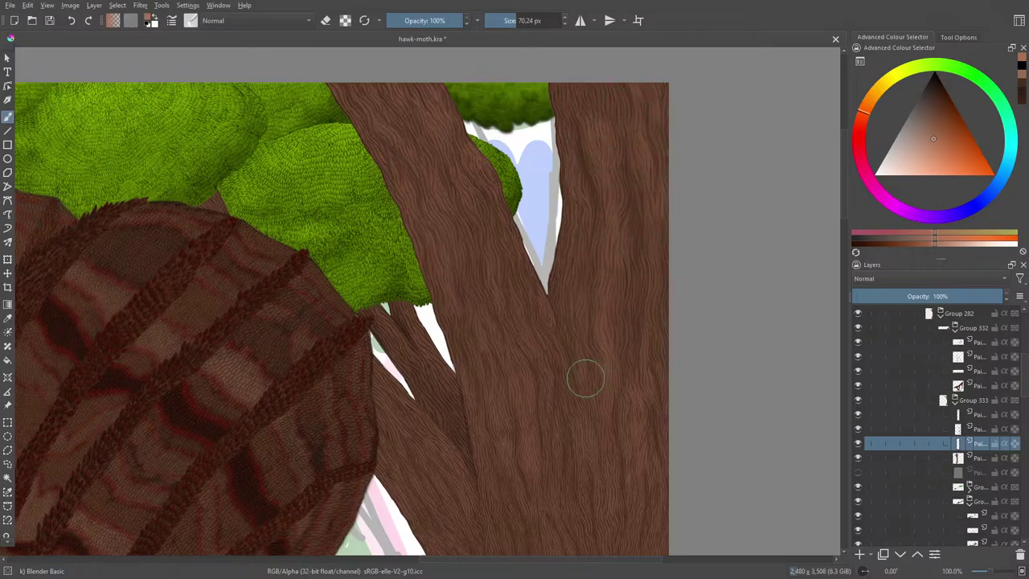
Step: Zoom out to 50% and compare the large trunk's highlights with the tree on the painting's opposite side
mouse_move(991, 574)
left_mouse_down()
mouse_move(977, 574)
mouse_move(993, 570)
left_mouse_up()
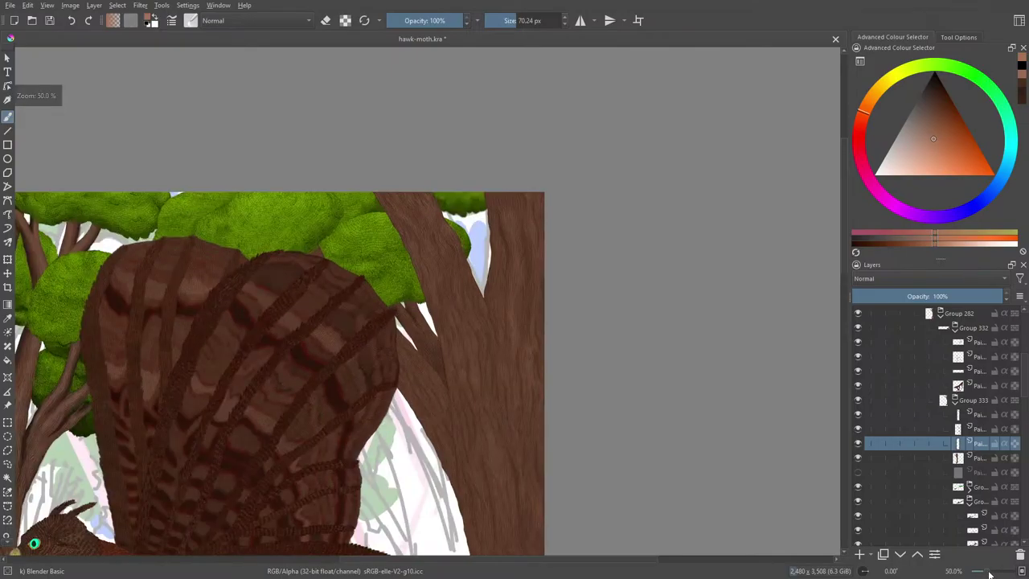
left_click_drag(843, 265, 850, 301)
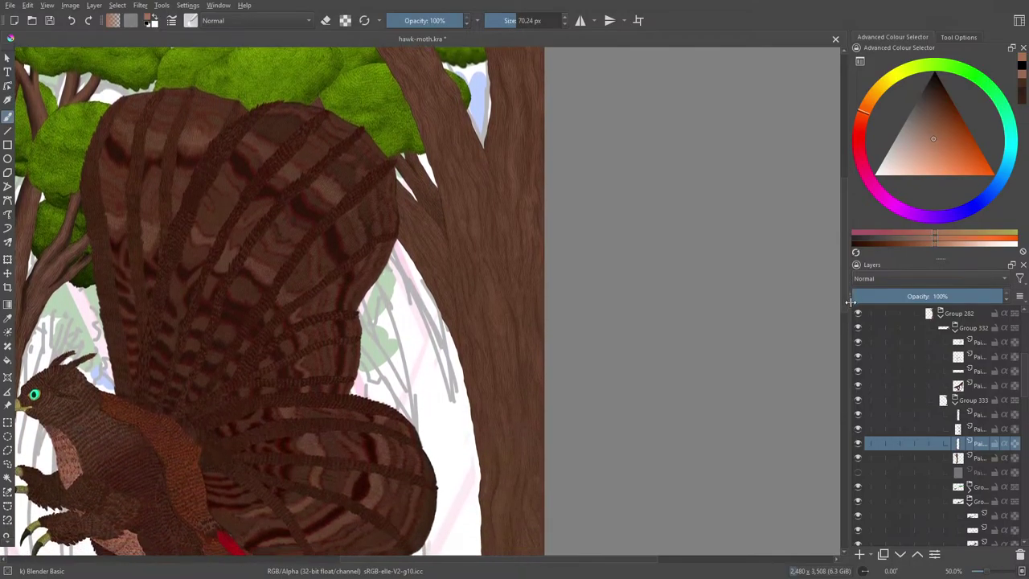
left_click_drag(462, 562, 306, 563)
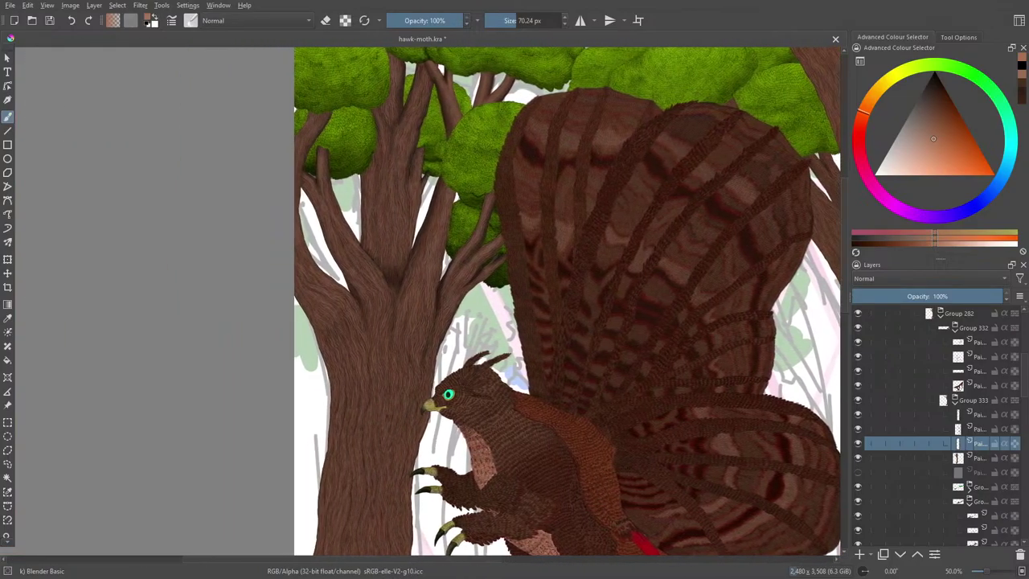
Step: Sample a dark brown from the bark of the tree opposite the large trunk
left_click(7, 318)
left_click_drag(367, 332, 409, 356)
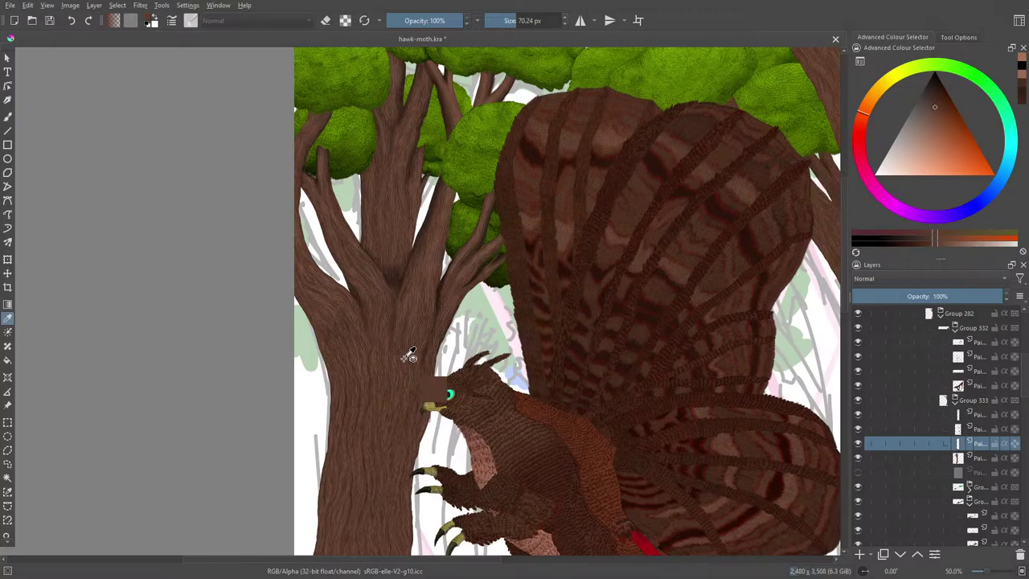
left_click_drag(365, 563, 462, 570)
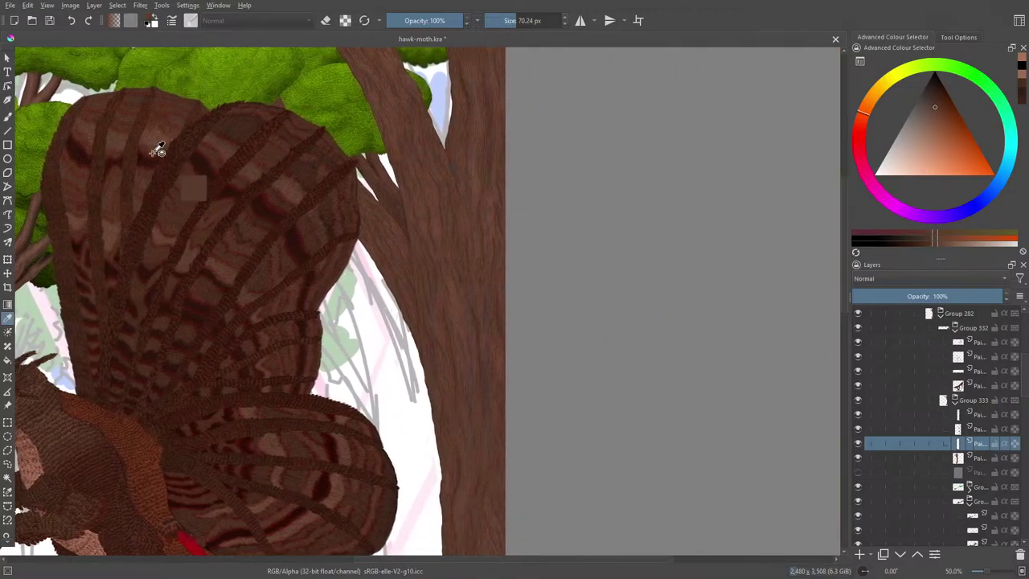
Step: Switch to the Basic-2 Opacity brush and set its size to 717.17 px
left_click(7, 117)
left_click(192, 22)
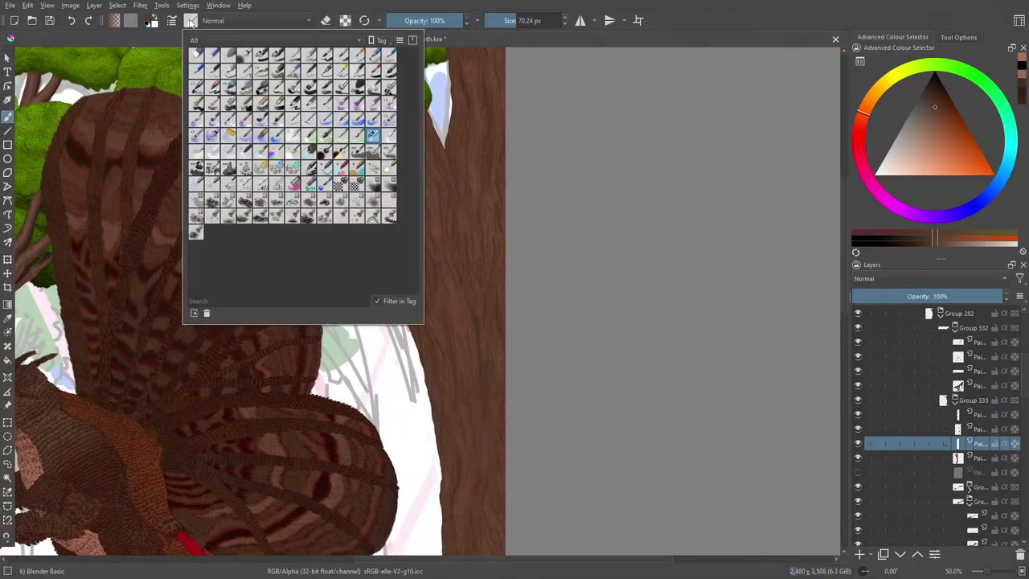
left_click(276, 55)
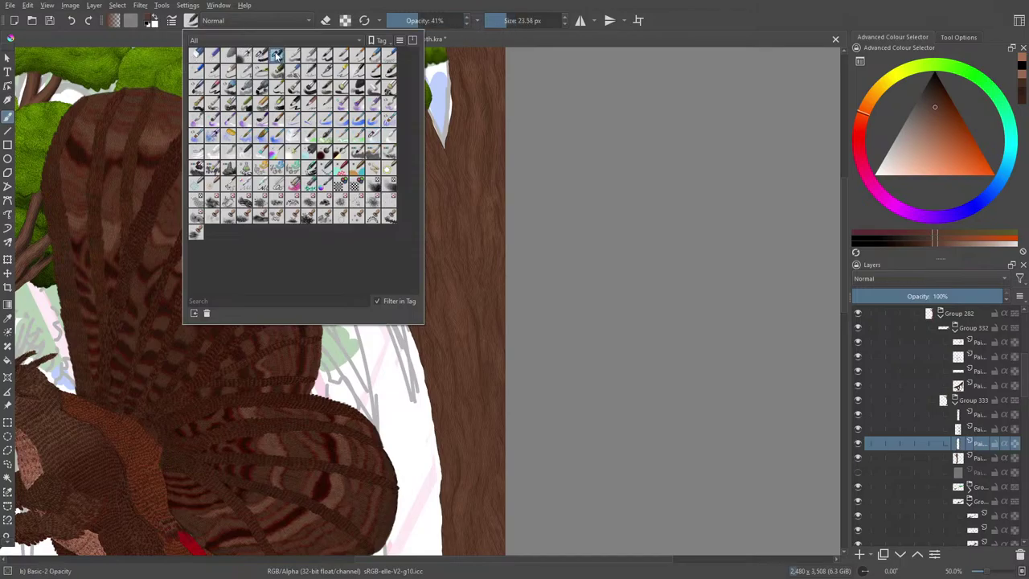
right_click(538, 251)
left_click(421, 115)
left_click_drag(507, 20, 567, 20)
scroll(846, 257, "up", 3)
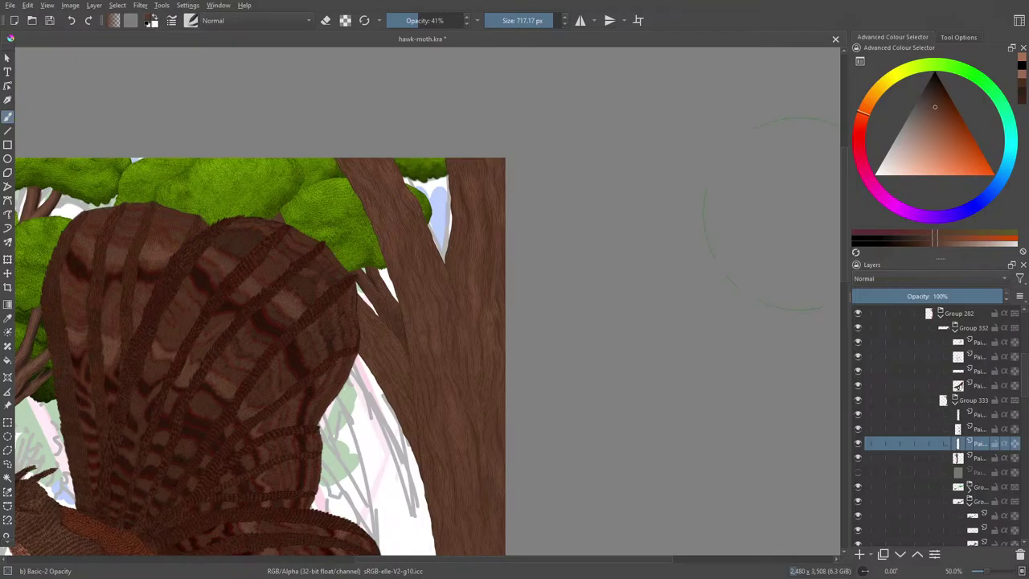
Step: Turn on Preserve Alpha and brush the sampled dark brown over the large trunk's bark highlights
left_click(346, 20)
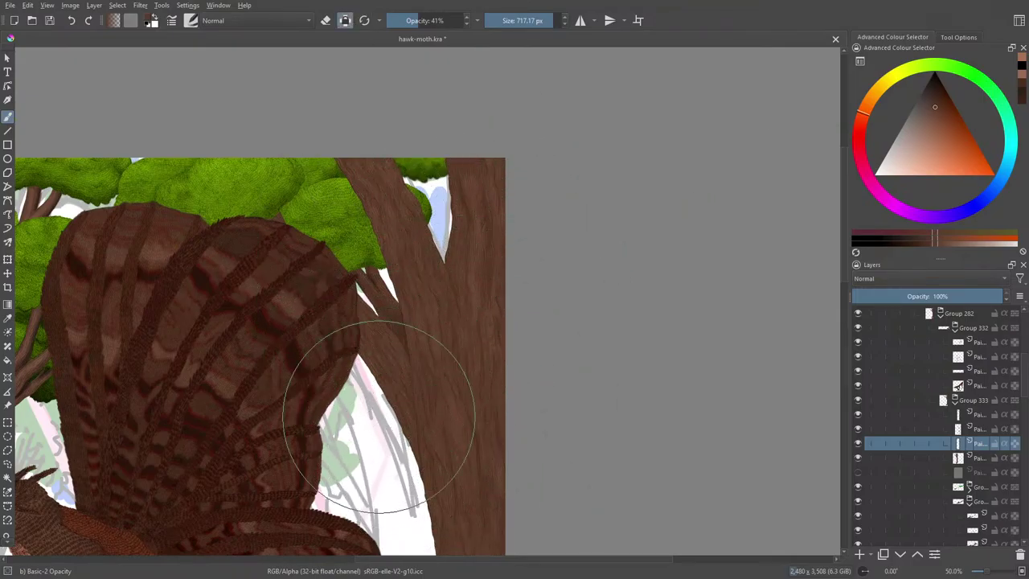
mouse_move(378, 416)
left_mouse_down()
mouse_move(441, 497)
mouse_move(752, 318)
left_mouse_up()
scroll(843, 273, "down", 5)
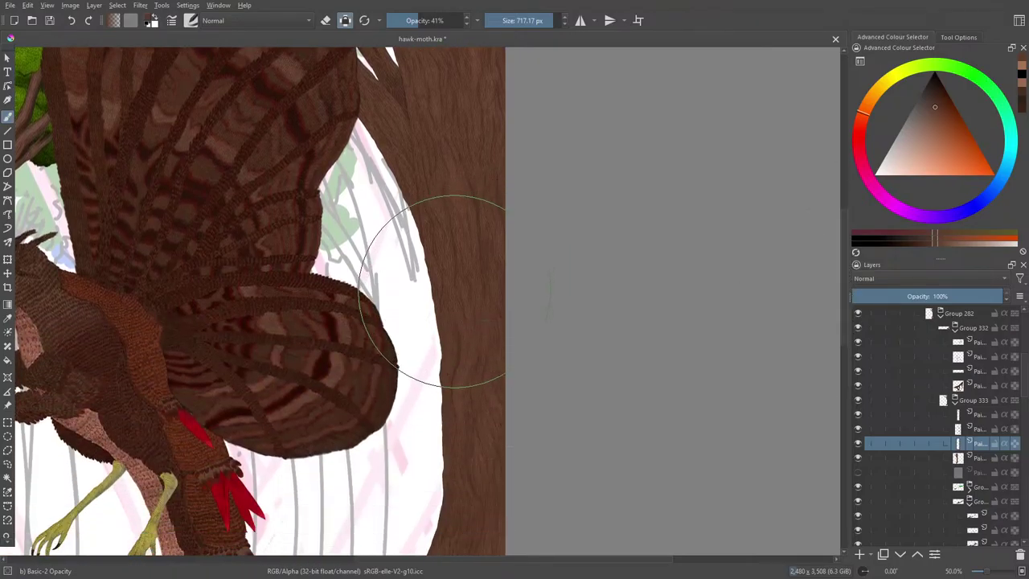
scroll(843, 335, "down", 6)
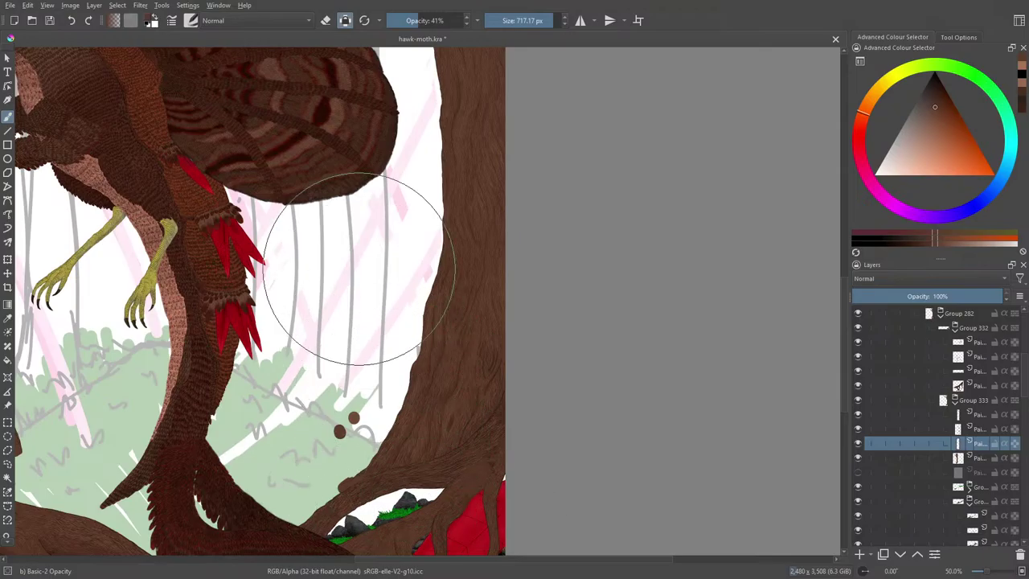
Step: Switch to the Basic-1 brush at 49% opacity and brush the sampled dark brown over the lower trunk
left_click(191, 22)
left_click(260, 55)
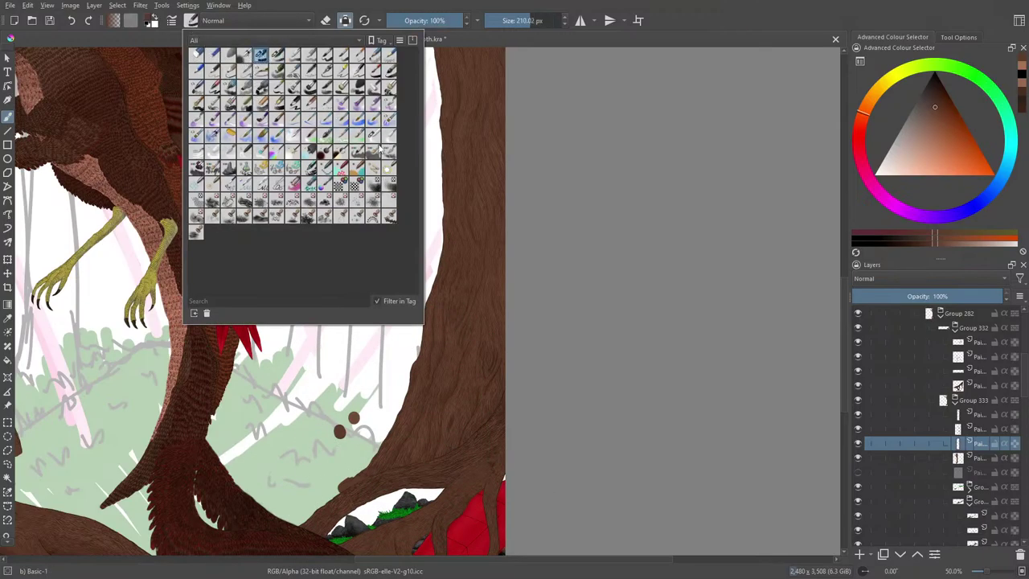
right_click(580, 316)
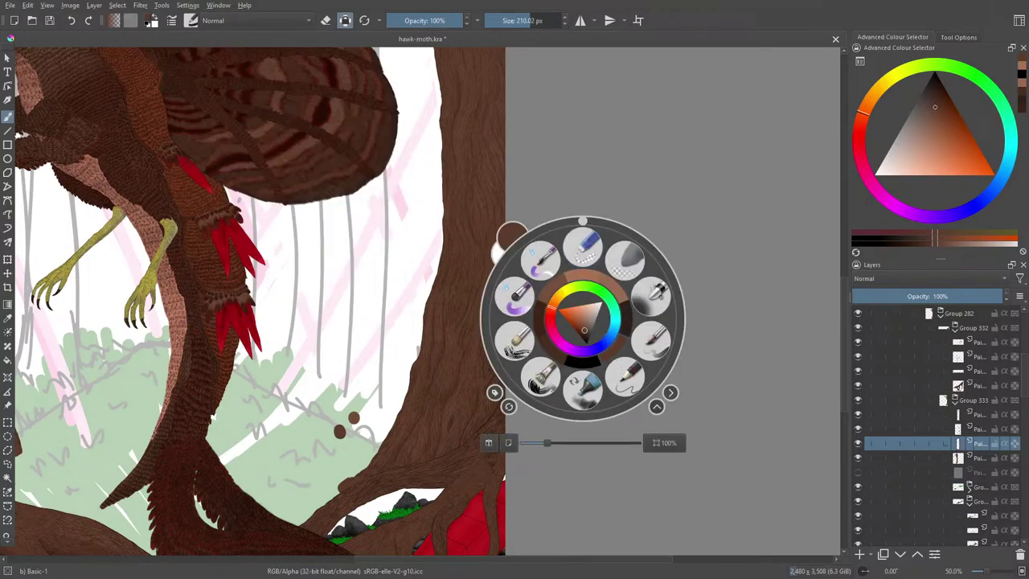
left_click(423, 15)
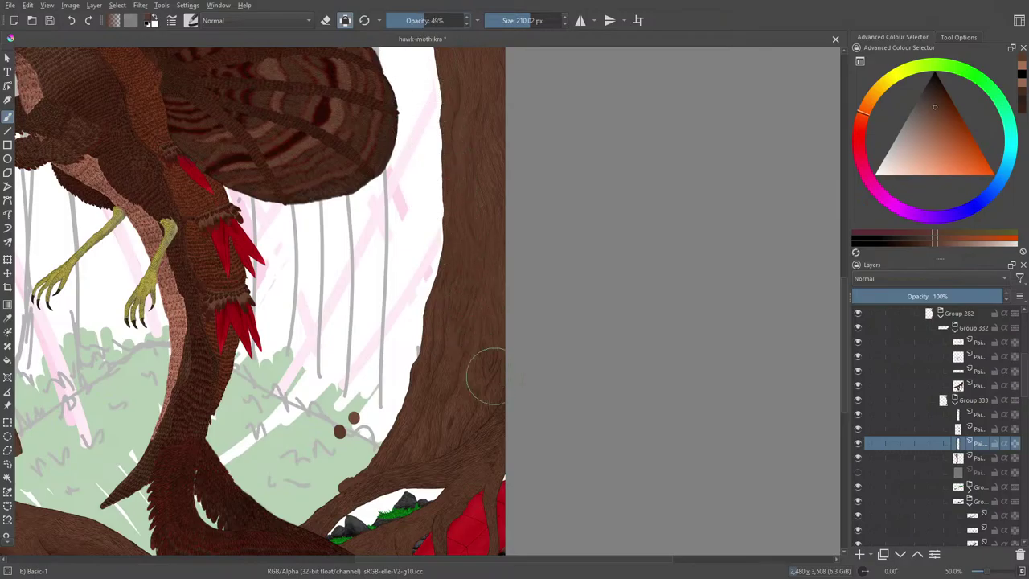
mouse_move(490, 391)
left_mouse_down()
mouse_move(438, 348)
mouse_move(413, 374)
left_mouse_up()
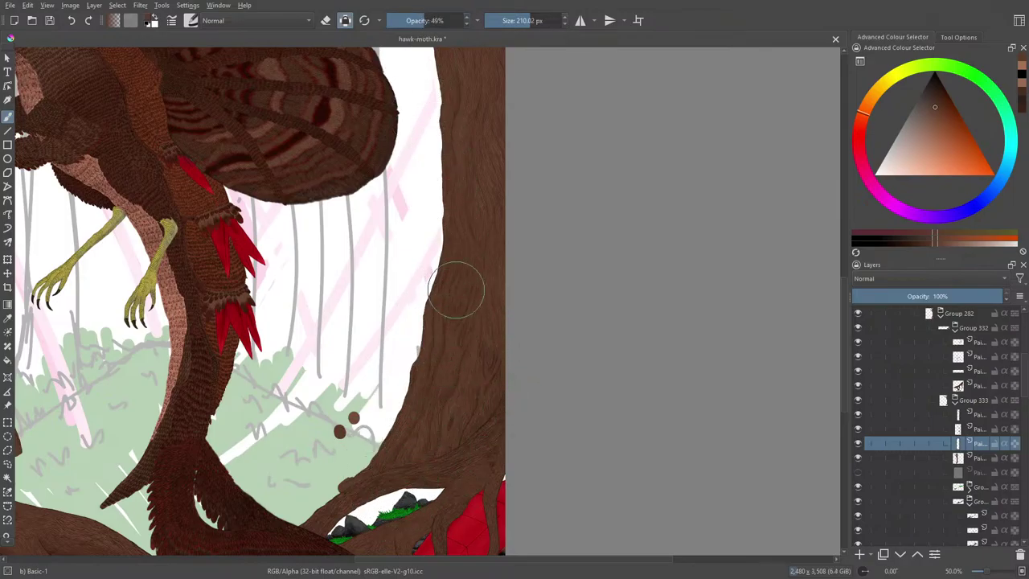
Step: Undo the last brush change and make the large trunk's base layer in Group 333 active, identifying it by toggling layer visibility
scroll(477, 209, "up", 5)
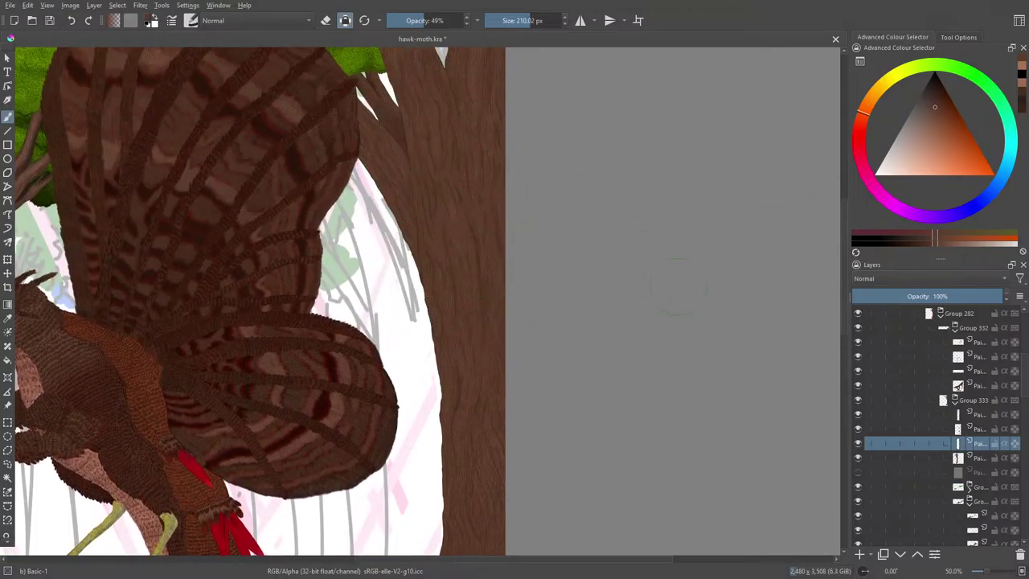
left_click(858, 460)
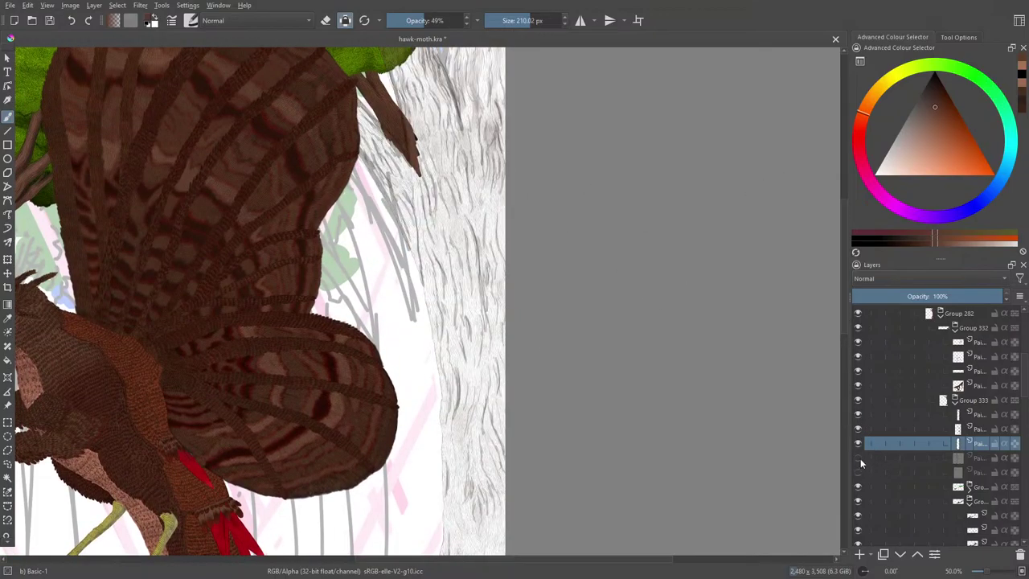
left_click(859, 456)
left_click(860, 443)
left_click(858, 443)
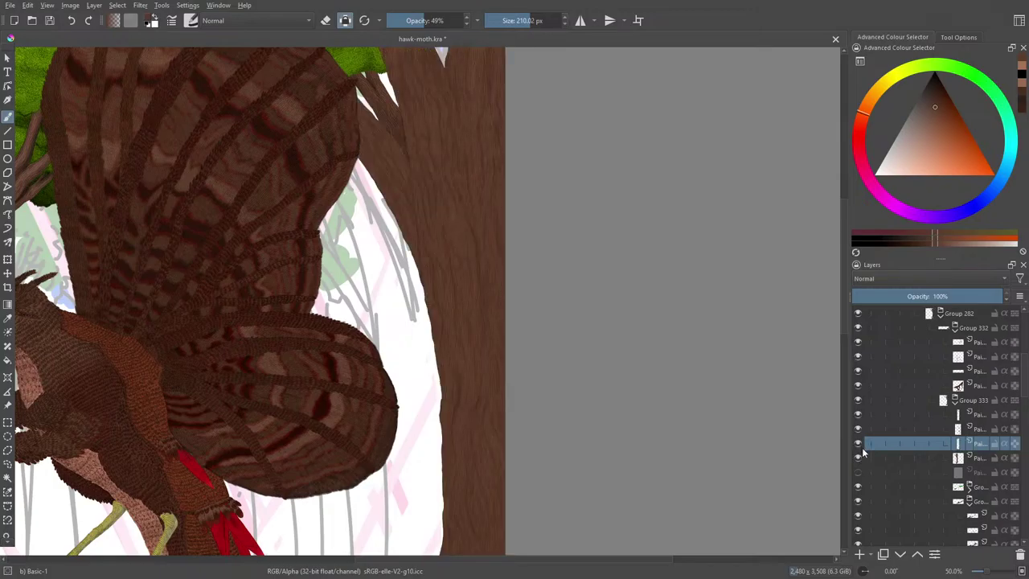
left_click(70, 24)
left_click(944, 460)
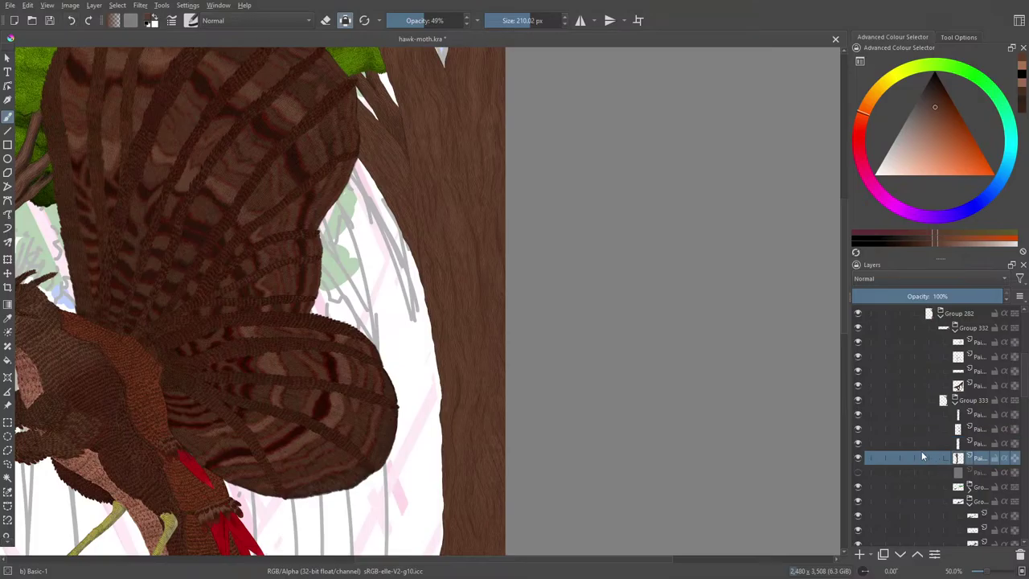
Step: Compare the large trunk's bark tone from canopy to roots with the opposite tree's trunk and roots
scroll(844, 323, "up", 1)
scroll(843, 323, "up", 3)
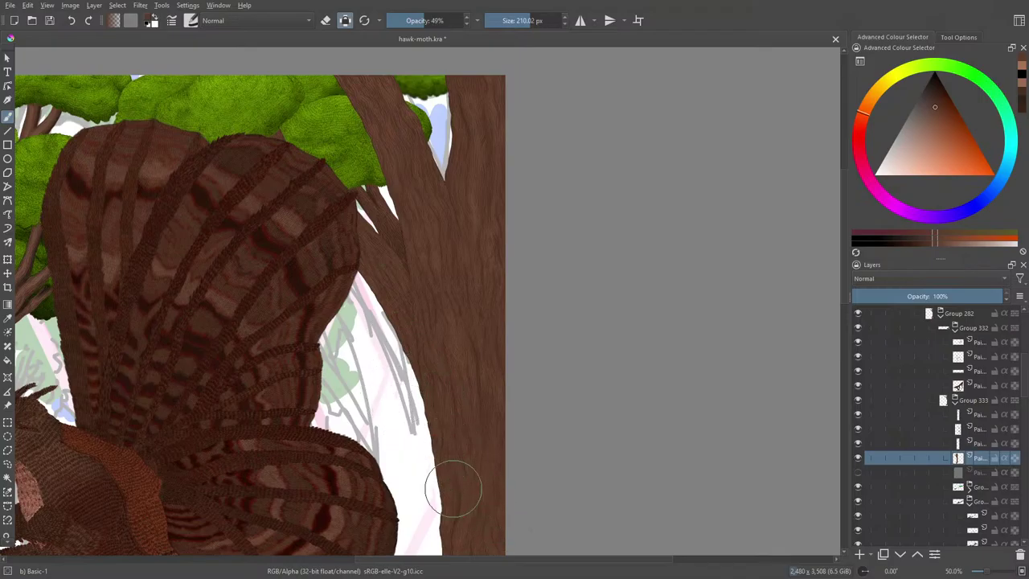
scroll(846, 312, "down", 2)
scroll(846, 311, "down", 5)
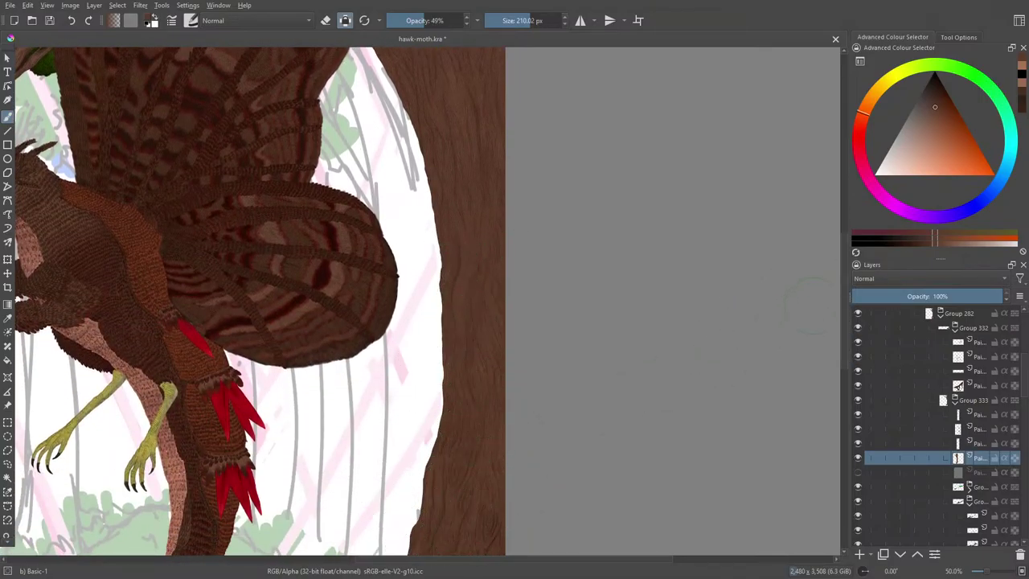
scroll(402, 498, "down", 8)
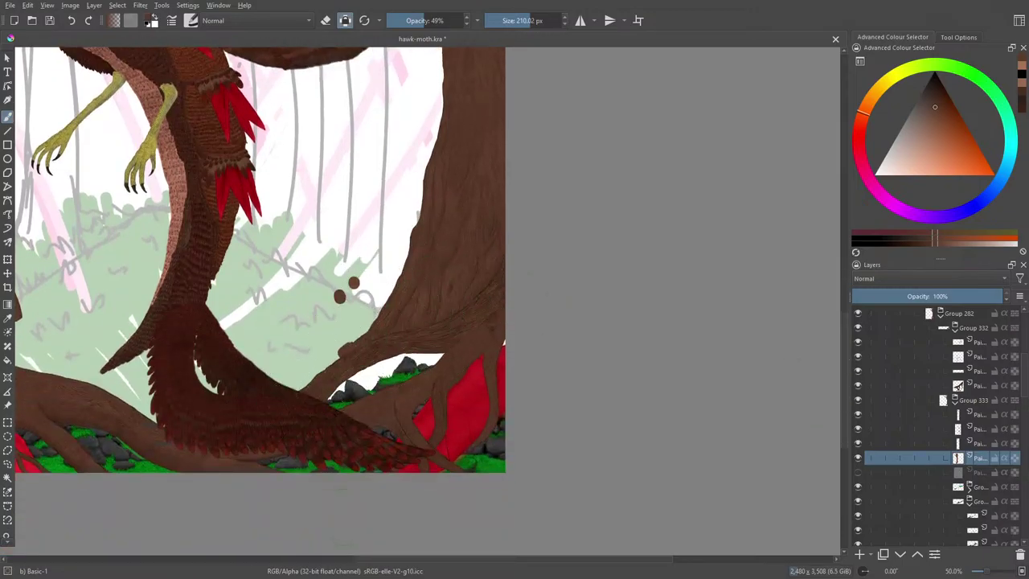
scroll(405, 560, "left", 10)
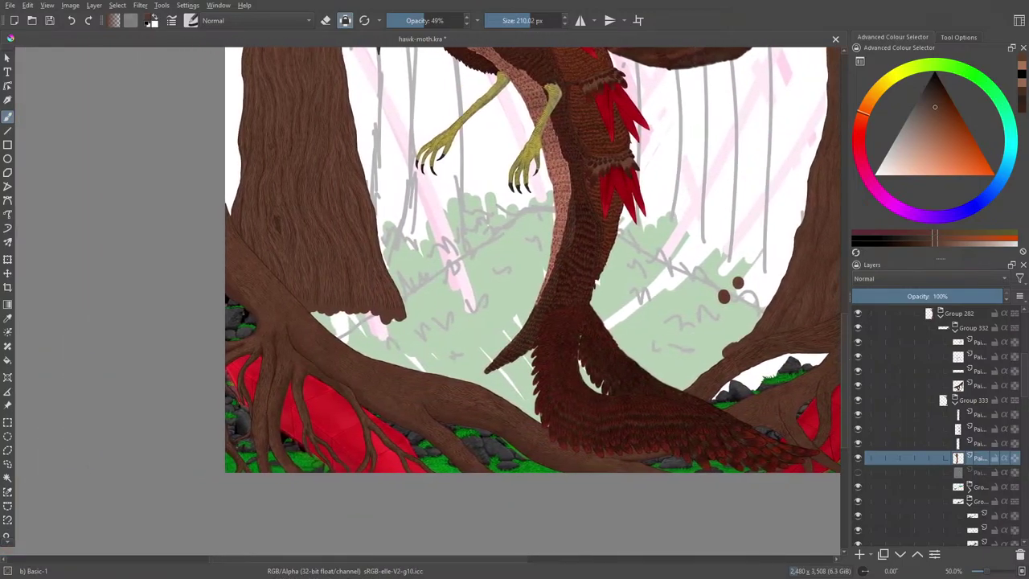
scroll(478, 259, "right", 3)
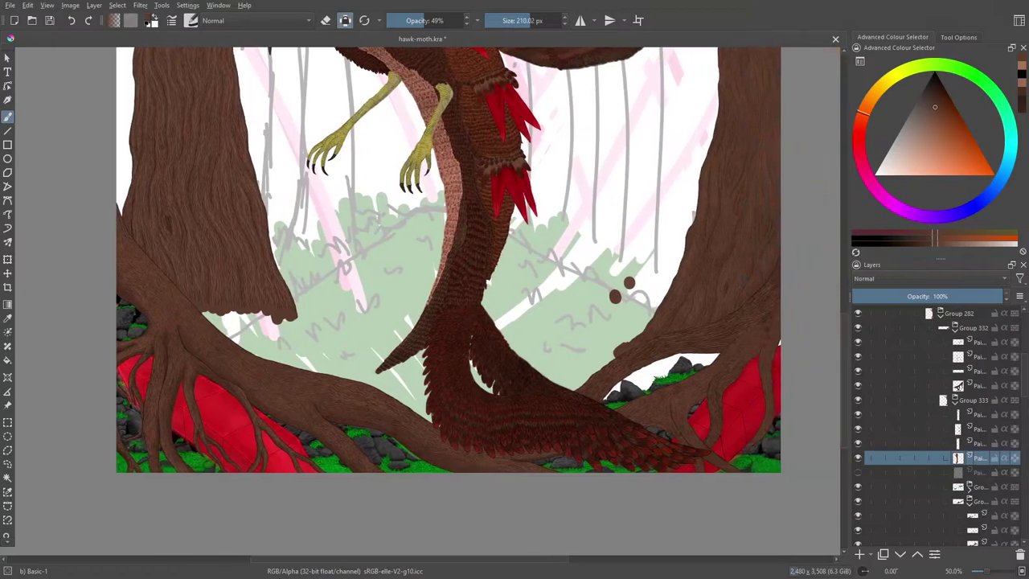
scroll(225, 574, "left", 6)
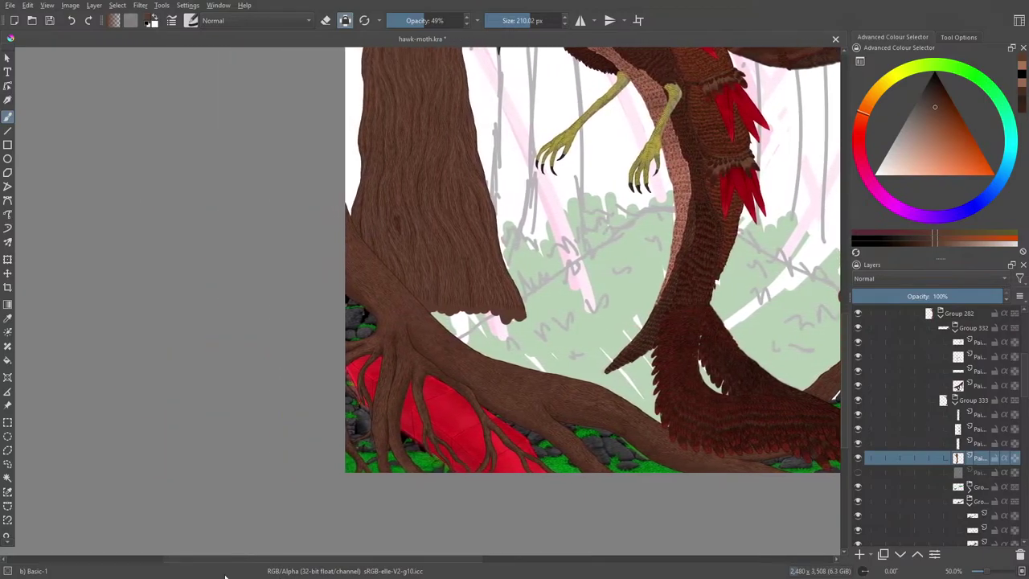
Step: Sample a lighter brown from the opposite tree's bark highlights and return to the Basic-1 brush
left_click(7, 318)
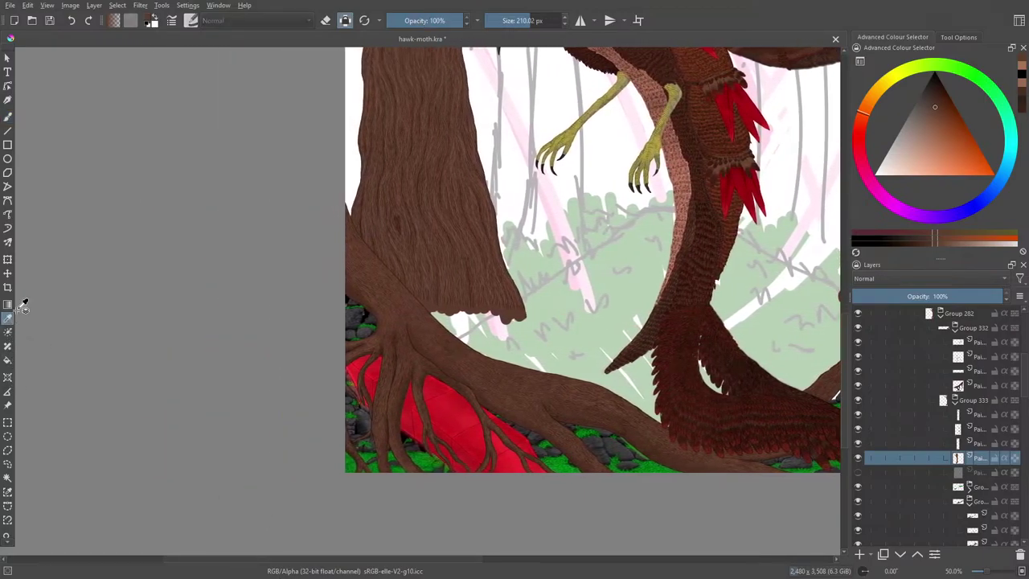
left_click(456, 196)
left_click_drag(456, 197, 459, 191)
left_click_drag(988, 575, 996, 577)
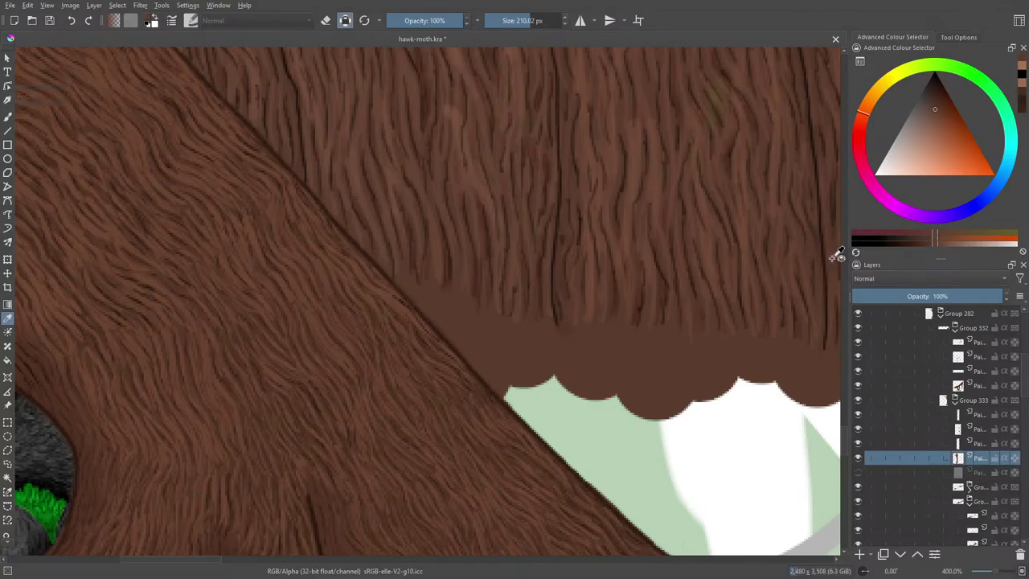
scroll(844, 410, "up", 10)
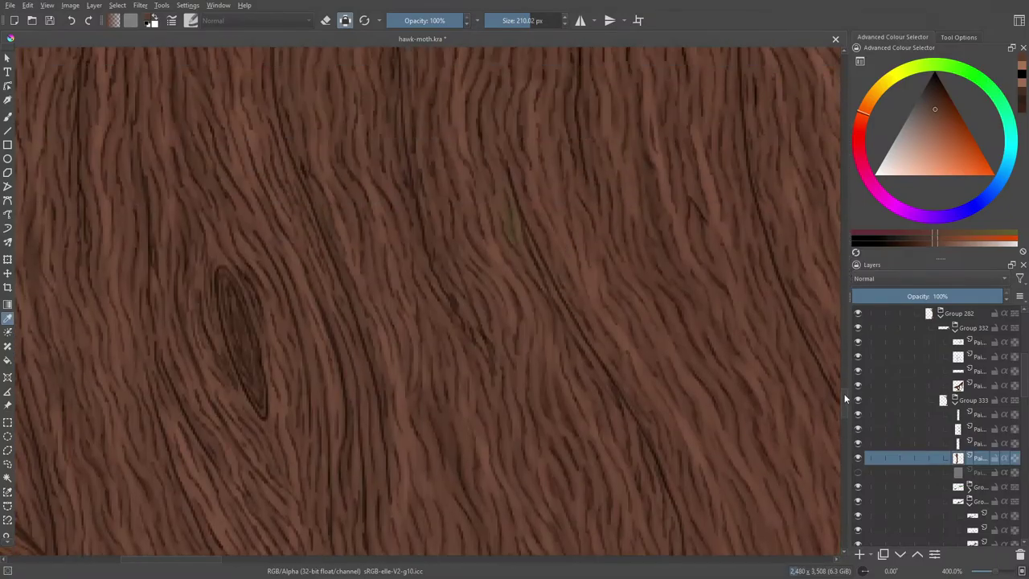
left_click(715, 187, "ctrl")
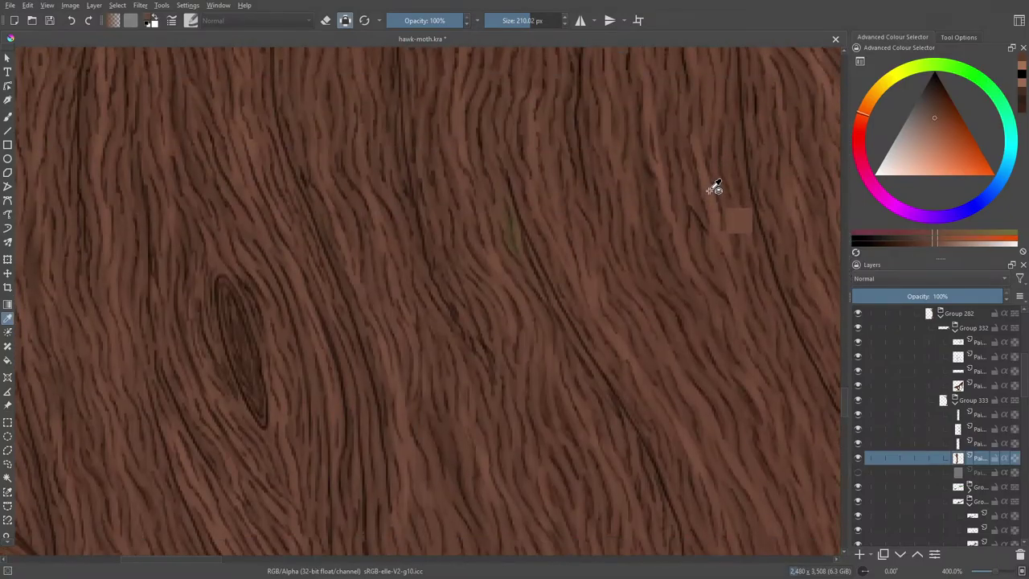
key("b")
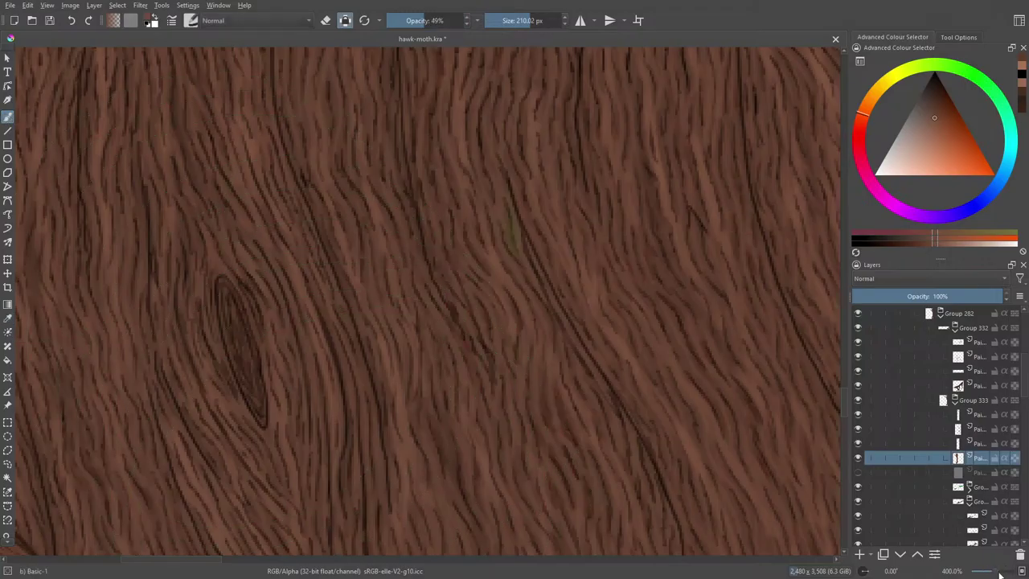
Step: Go back to the large trunk at 50% zoom and switch to the Ink-3 Gpen brush at 5 px
left_click_drag(994, 572, 976, 572)
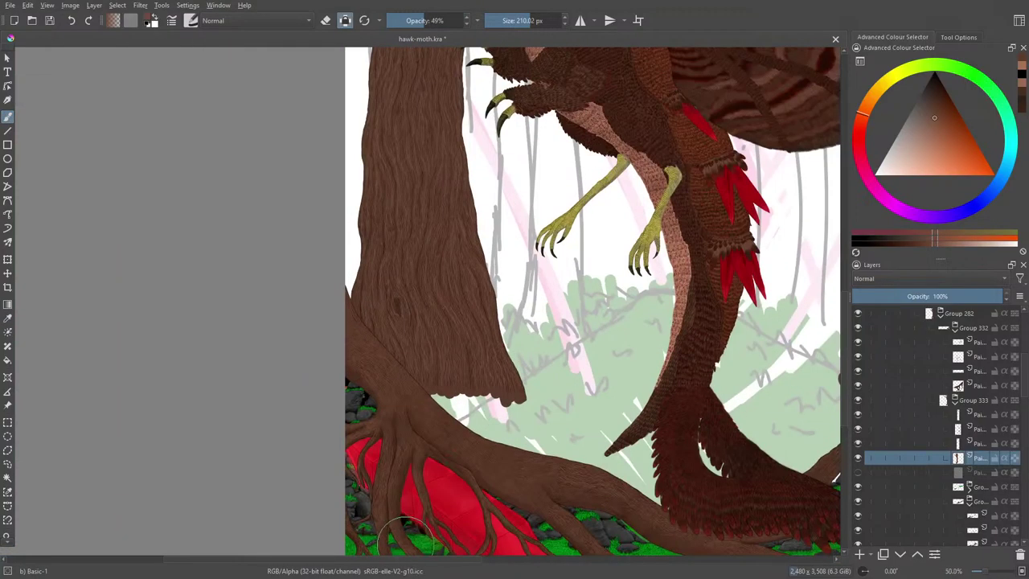
scroll(482, 482, "right", 10)
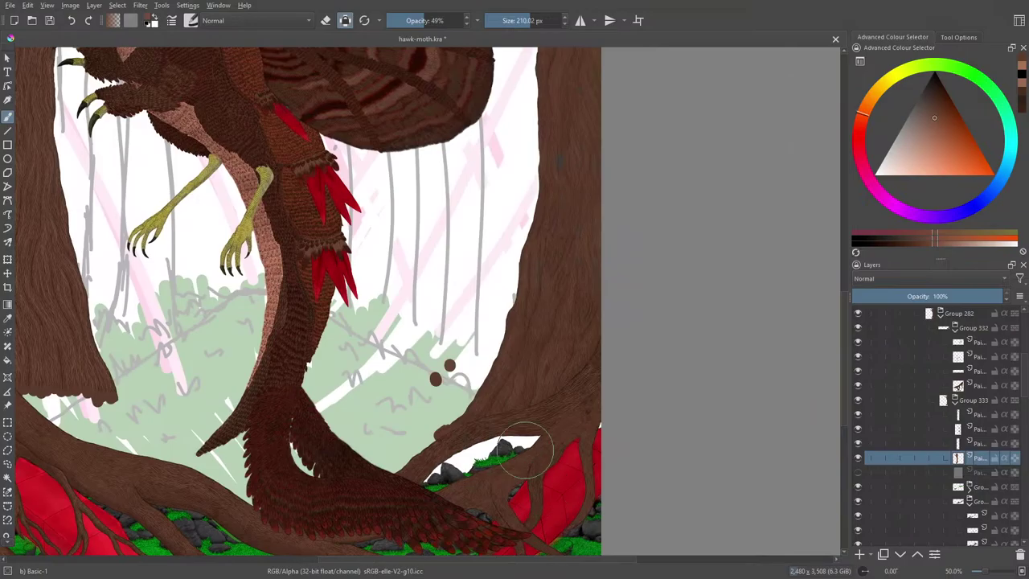
left_click(192, 21)
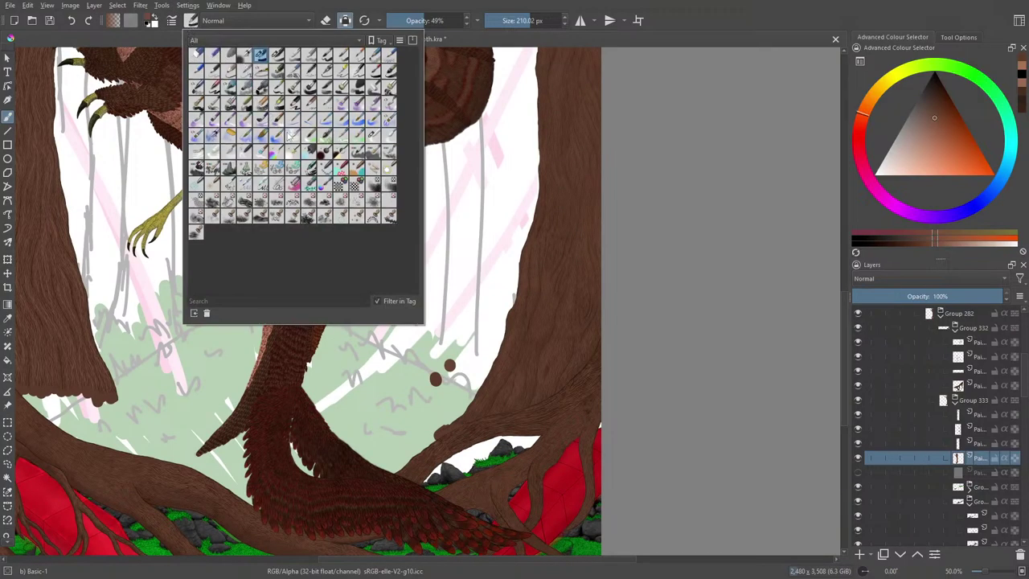
left_click(342, 72)
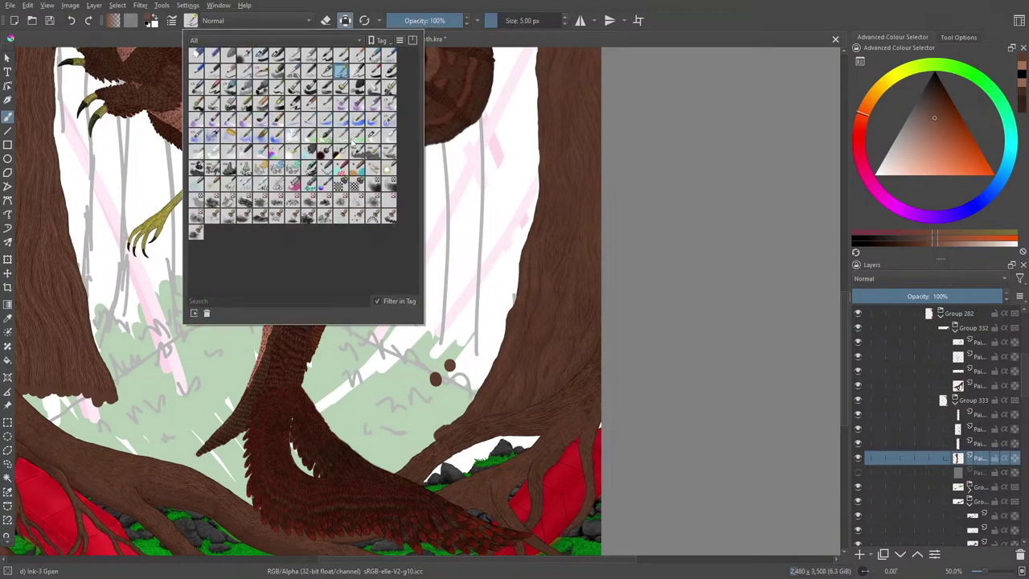
right_click(712, 303)
right_click(712, 303)
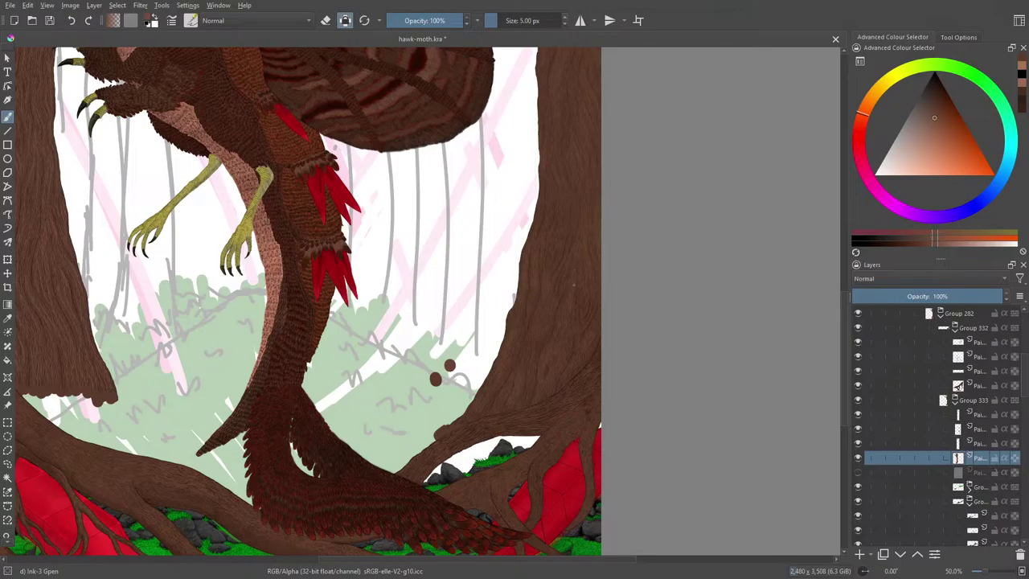
Step: Draw thin bark lines in the sampled lighter brown along the inner edge of the large trunk's lower part
key("plus")
key("plus")
key("plus")
key("plus")
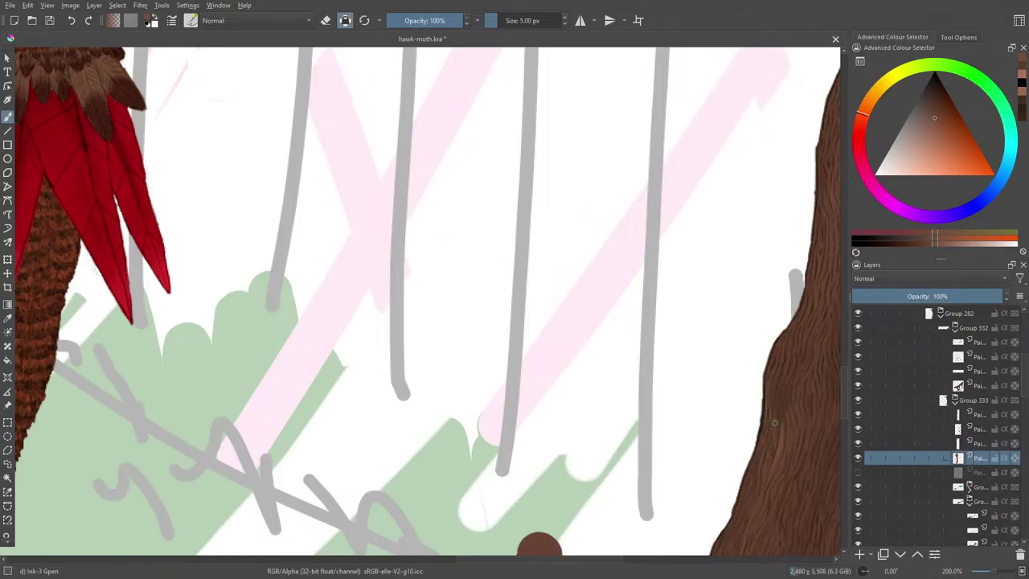
left_click_drag(774, 422, 773, 386)
left_click(991, 571)
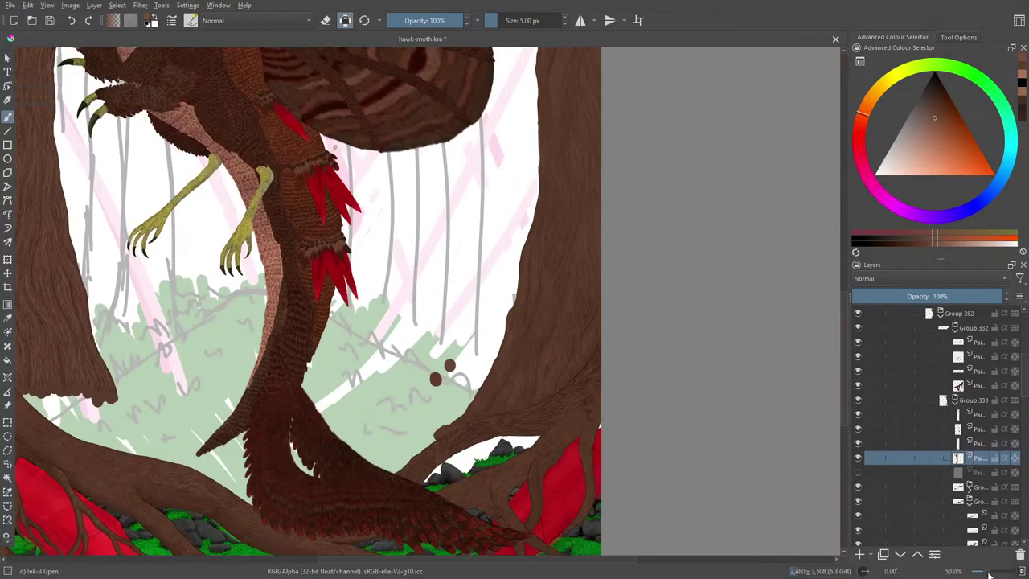
left_click(989, 572)
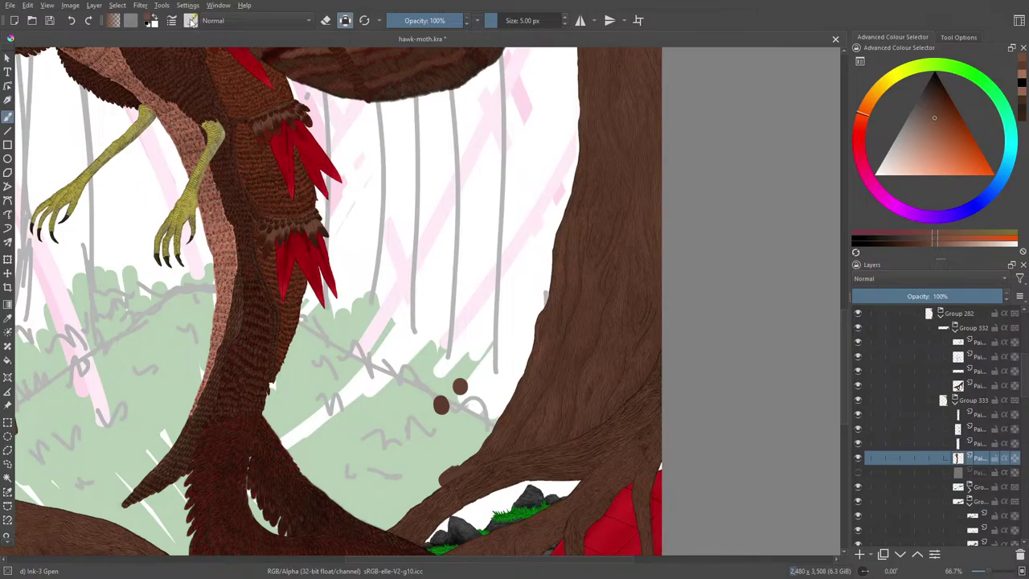
Step: Set the pen to 8.35 px and 75% opacity and draw lighter-brown bark lines up the large trunk from roots to canopy branches
left_click(499, 20)
left_click_drag(501, 20, 500, 20)
left_click(443, 22)
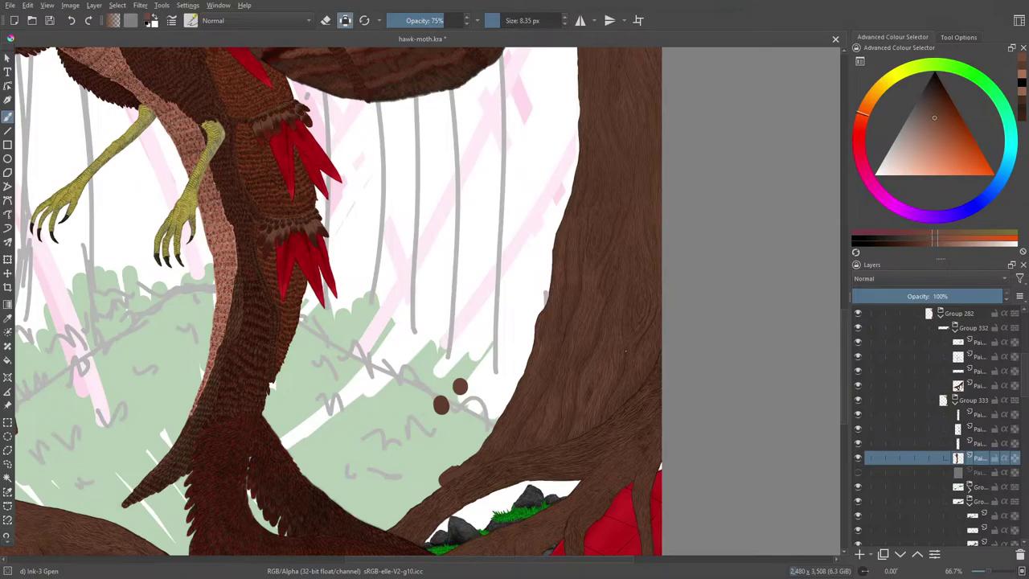
scroll(840, 356, "up", 2)
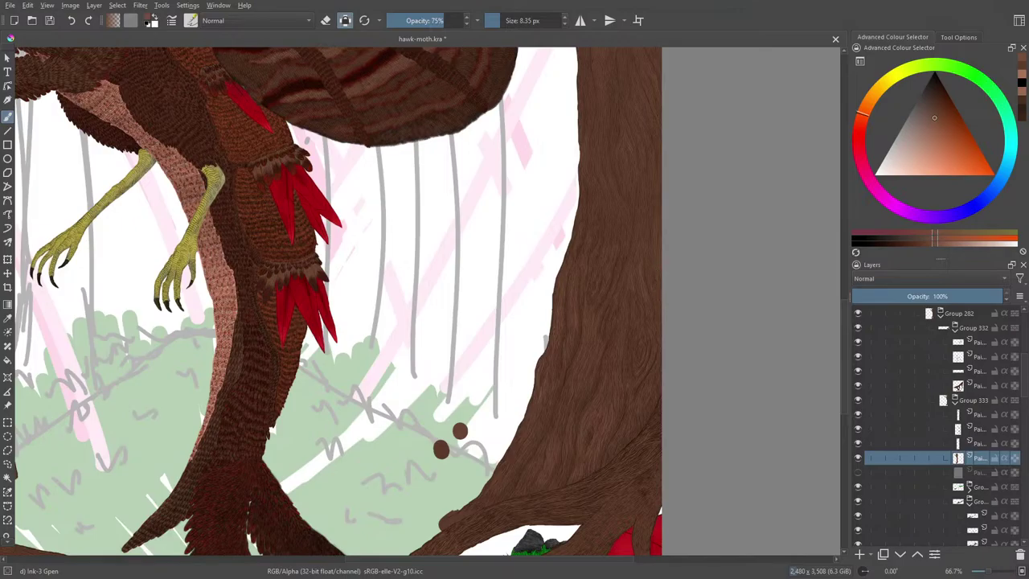
scroll(839, 306, "up", 4)
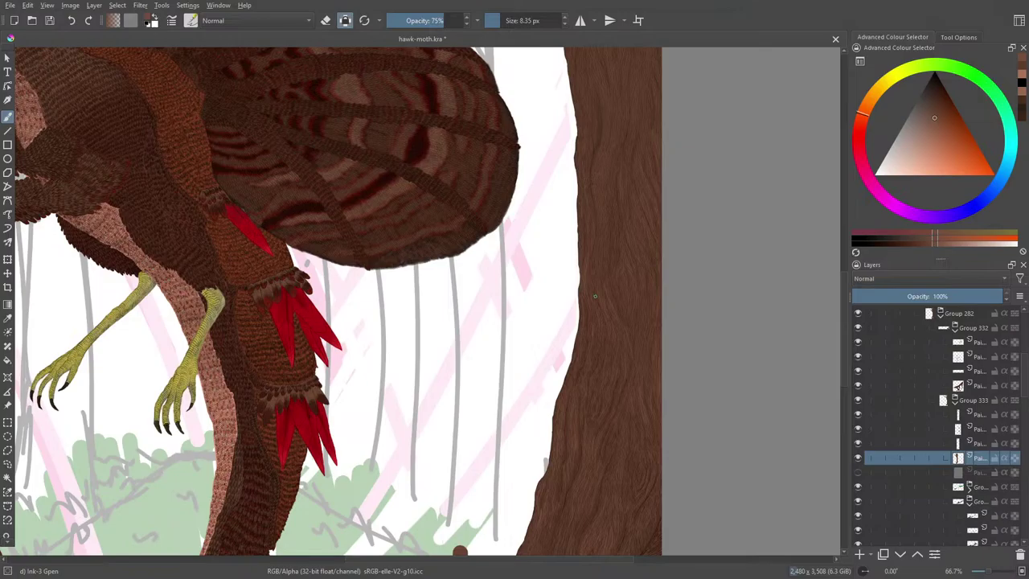
scroll(842, 297, "up", 3)
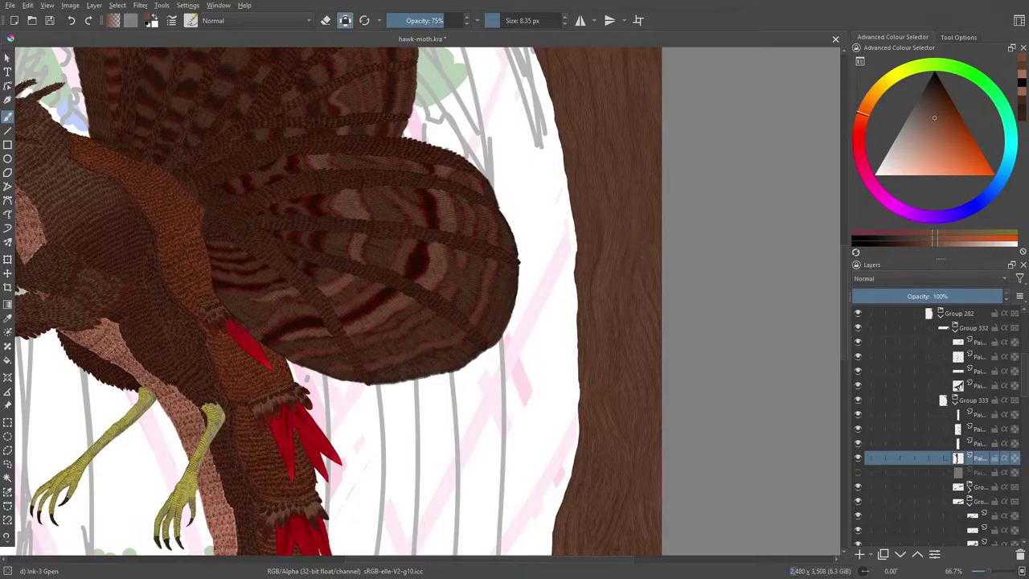
scroll(841, 306, "up", 5)
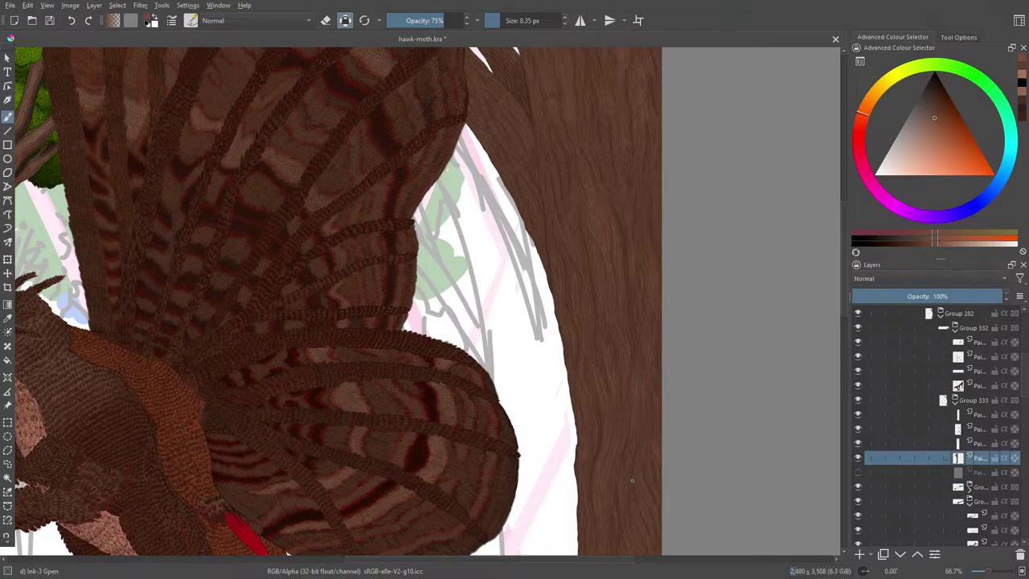
scroll(418, 301, "up", 3)
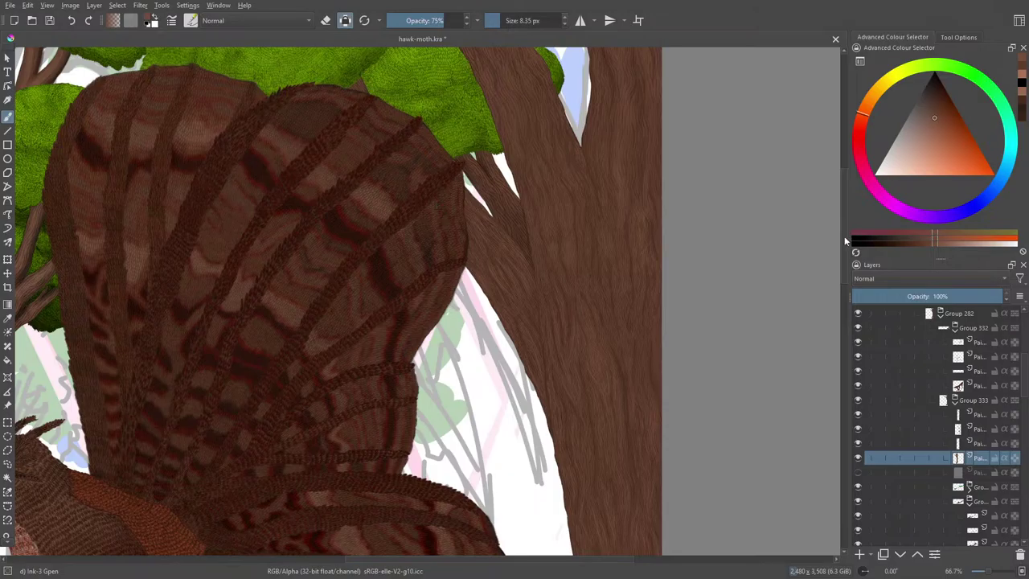
left_click_drag(844, 241, 845, 205)
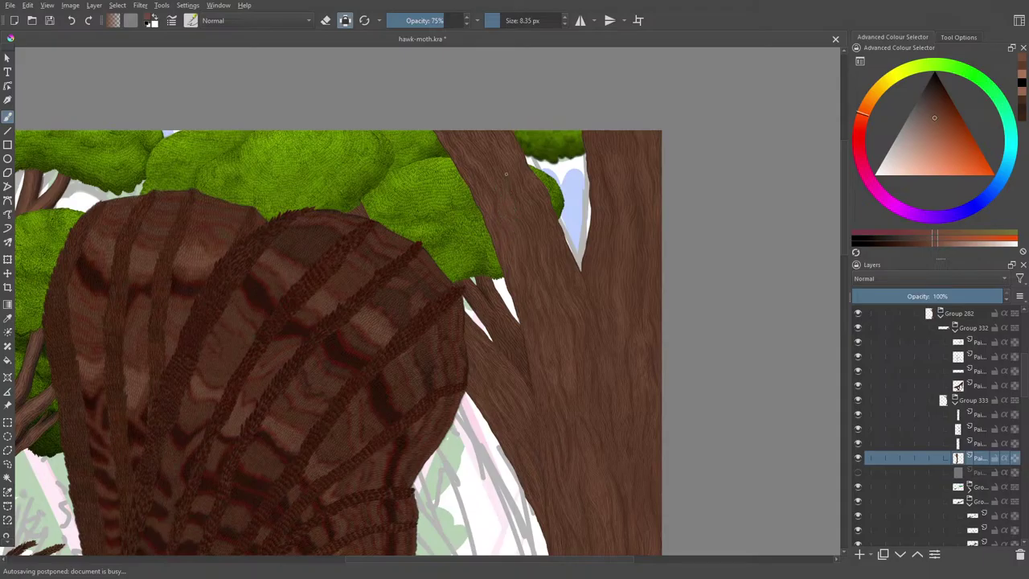
Step: Examine the large trunk's bark lines up close and against the whole painting and the opposite tree
left_click(985, 573)
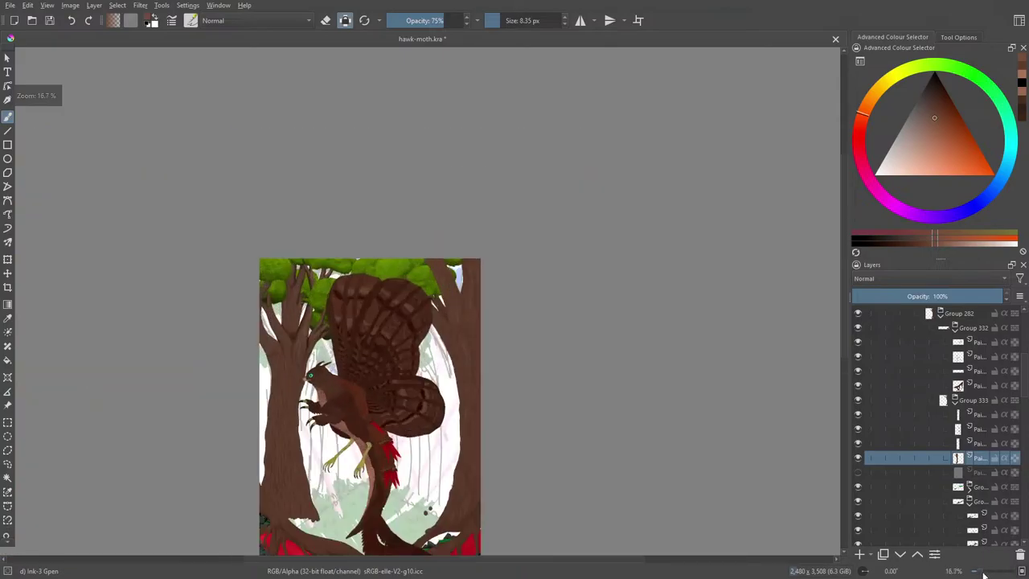
scroll(982, 573, "up", 1)
scroll(983, 577, "down", 1)
scroll(982, 573, "up", 1)
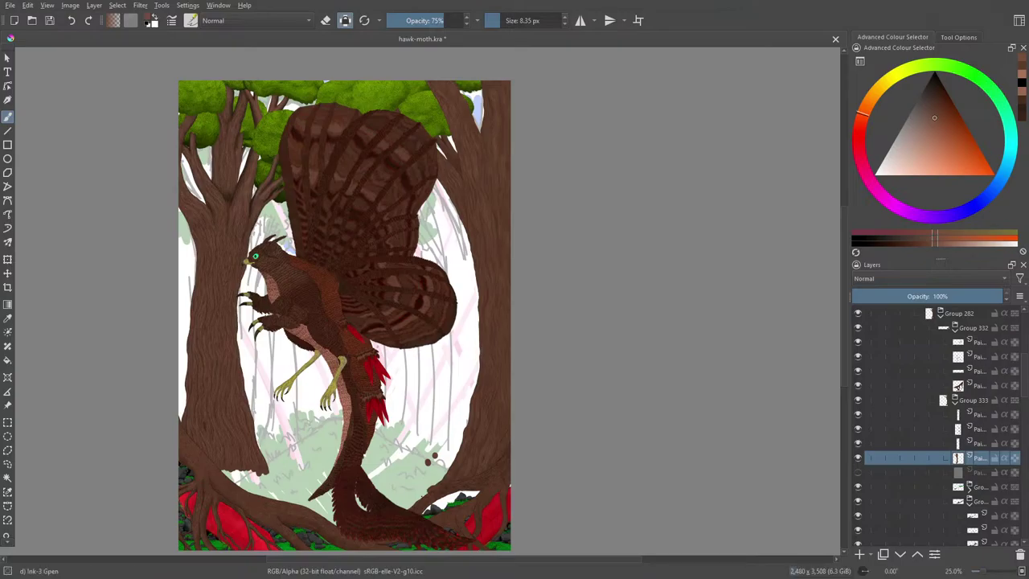
scroll(839, 241, "up", 3)
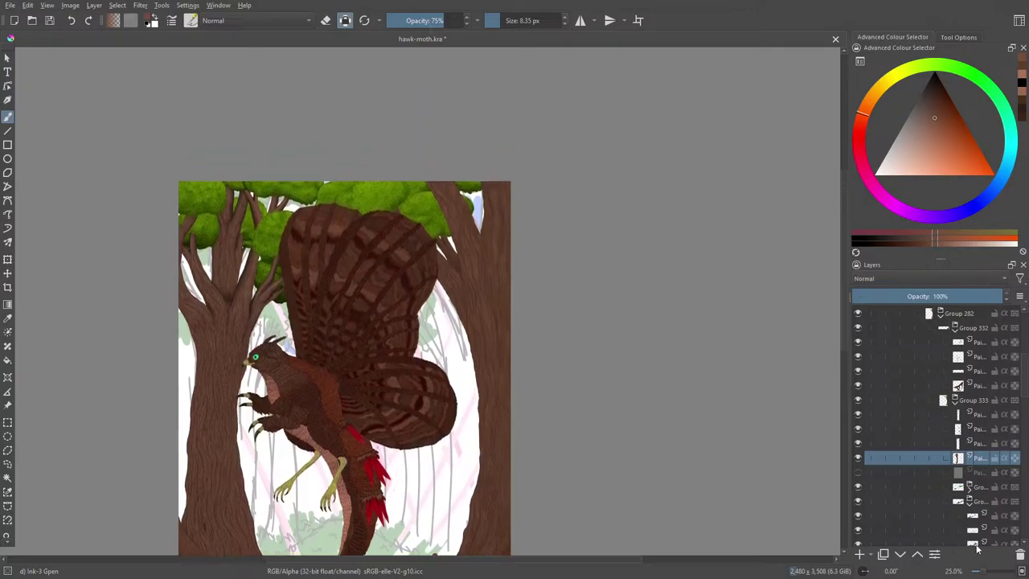
left_click(984, 573)
left_click(985, 573)
scroll(842, 261, "up", 4)
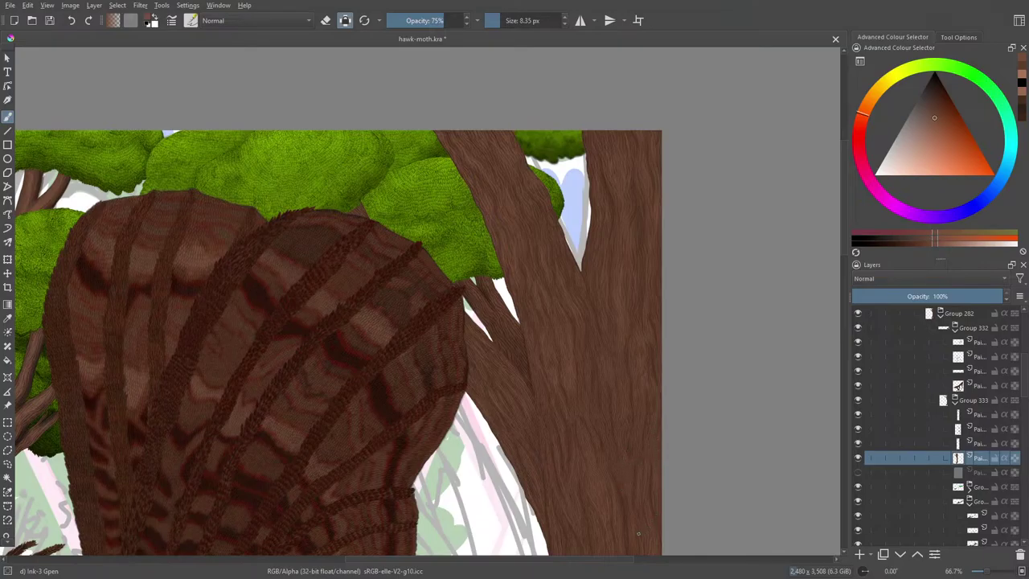
key("minus")
key("minus")
key("minus")
key("minus")
key("plus")
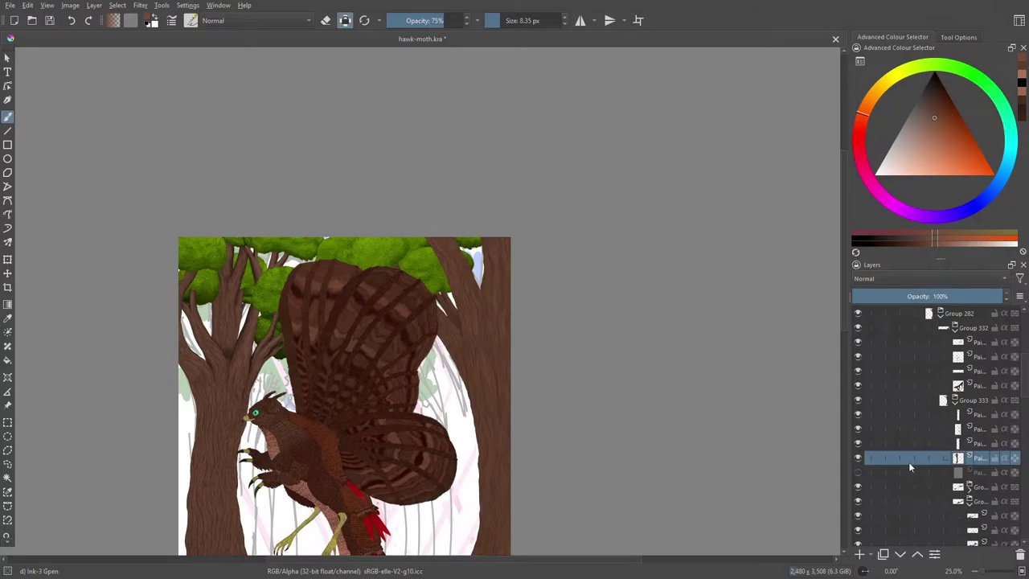
Step: Toggle Group 333 off and on to check what it holds, and add a new paint layer at its top
left_click(858, 400)
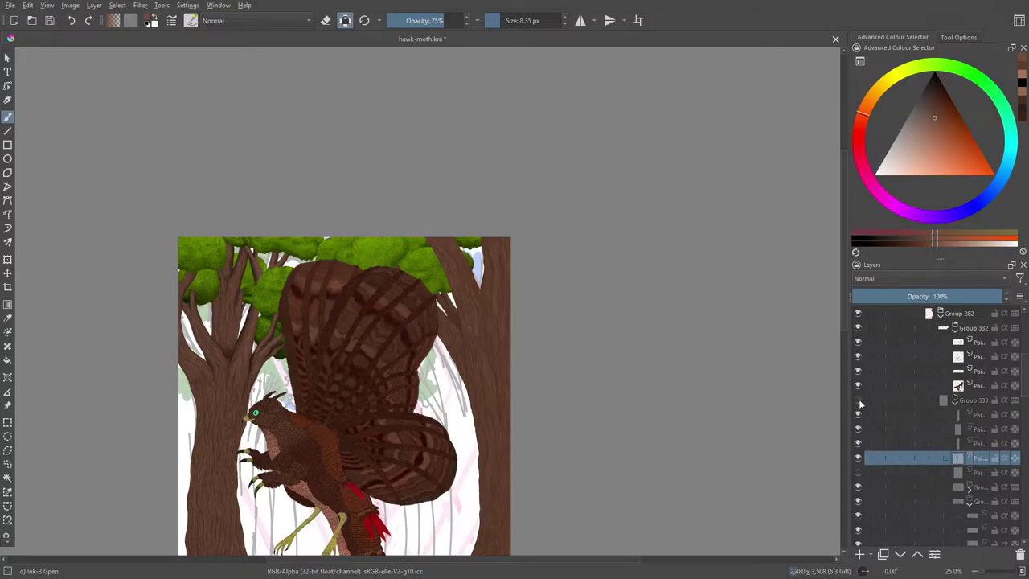
left_click(858, 400)
left_click(978, 414)
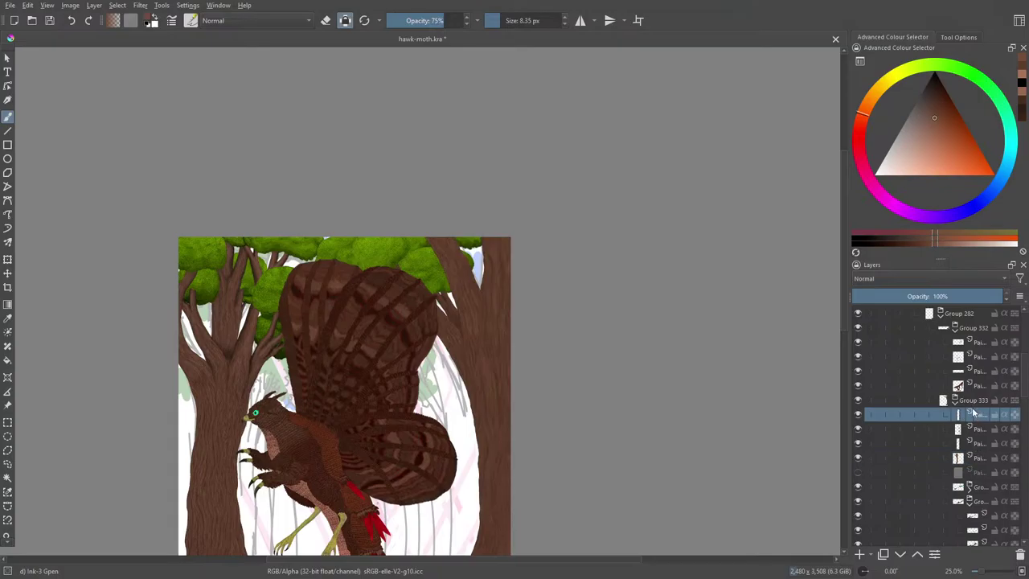
left_click(859, 554)
Step: Set up the Basic-2 Opacity brush in black at 89.66 px with alpha preservation turned off
right_click(507, 328)
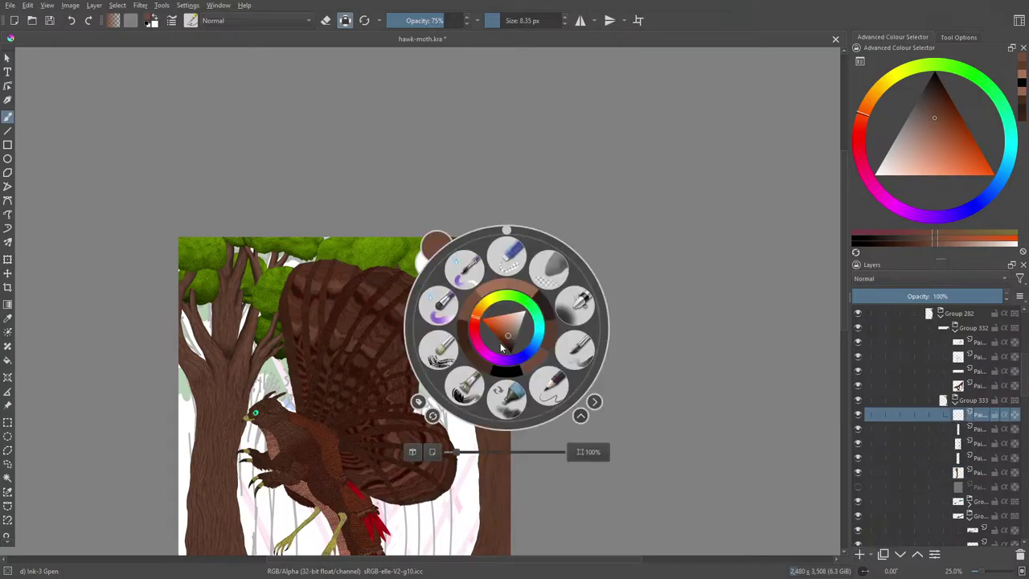
left_click(508, 343)
left_click(194, 20)
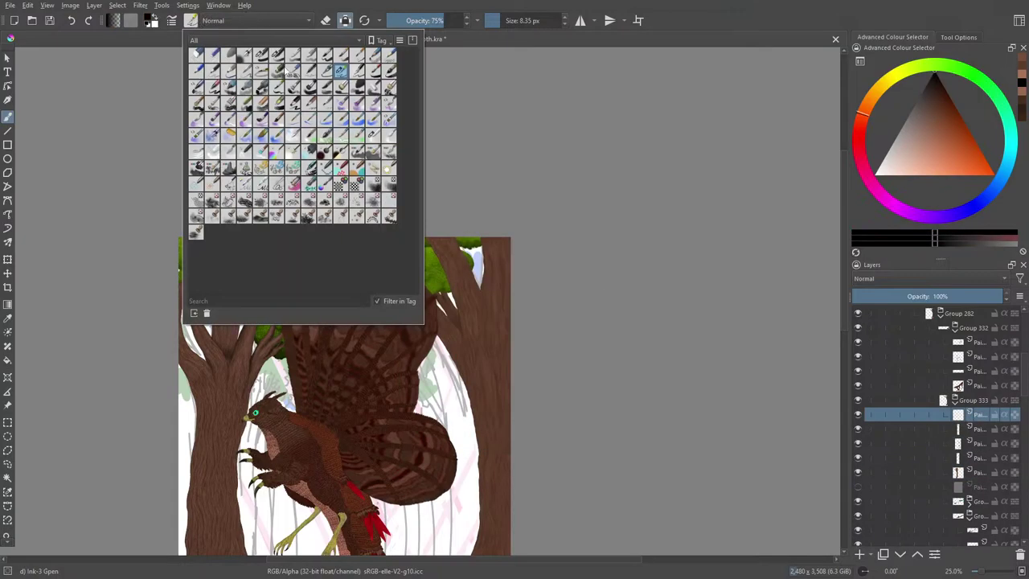
left_click(276, 54)
right_click(539, 298)
right_click(540, 298)
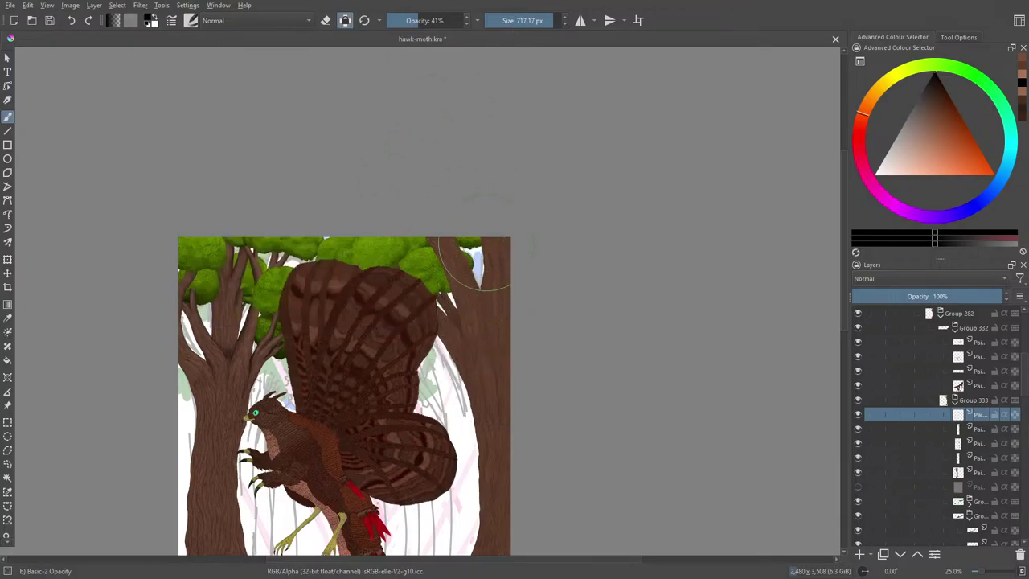
left_click_drag(534, 16, 517, 19)
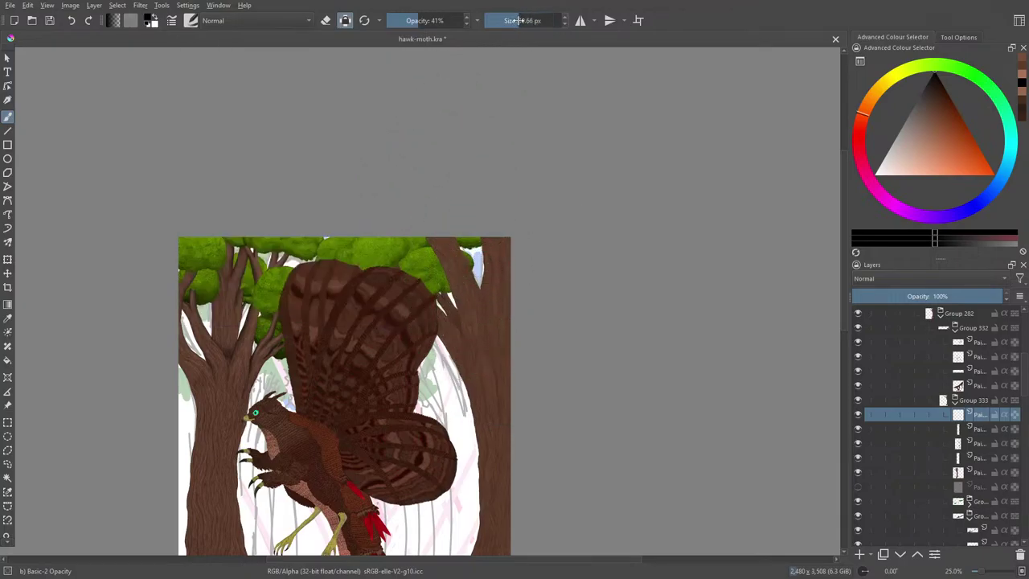
left_click(345, 20)
Step: Paint soft black shadows in the large tree's branch forks and down the trunk's inner edge to the roots
mouse_move(484, 280)
left_mouse_down()
mouse_move(490, 317)
mouse_move(446, 270)
mouse_move(389, 282)
mouse_move(478, 315)
mouse_move(474, 303)
mouse_move(457, 319)
mouse_move(460, 330)
mouse_move(452, 311)
mouse_move(464, 344)
mouse_move(440, 286)
left_mouse_up()
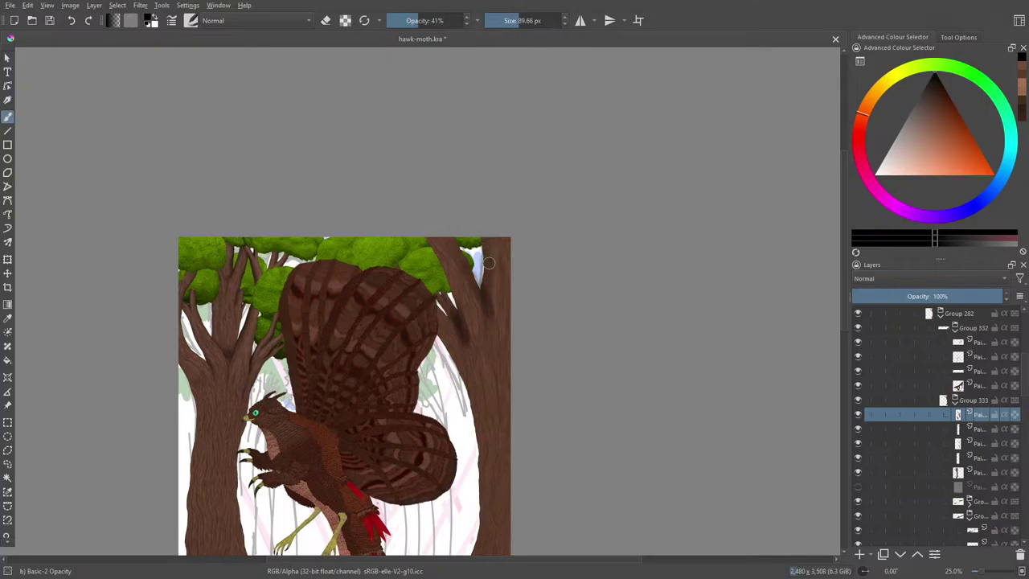
scroll(475, 348, "down", 5)
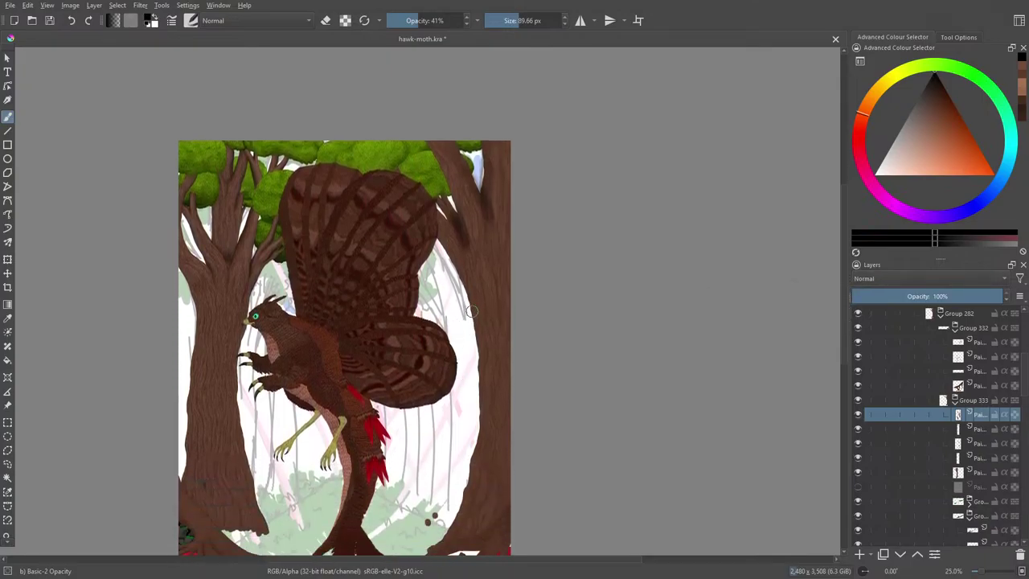
mouse_move(475, 348)
left_mouse_down()
mouse_move(475, 440)
mouse_move(443, 546)
left_mouse_up()
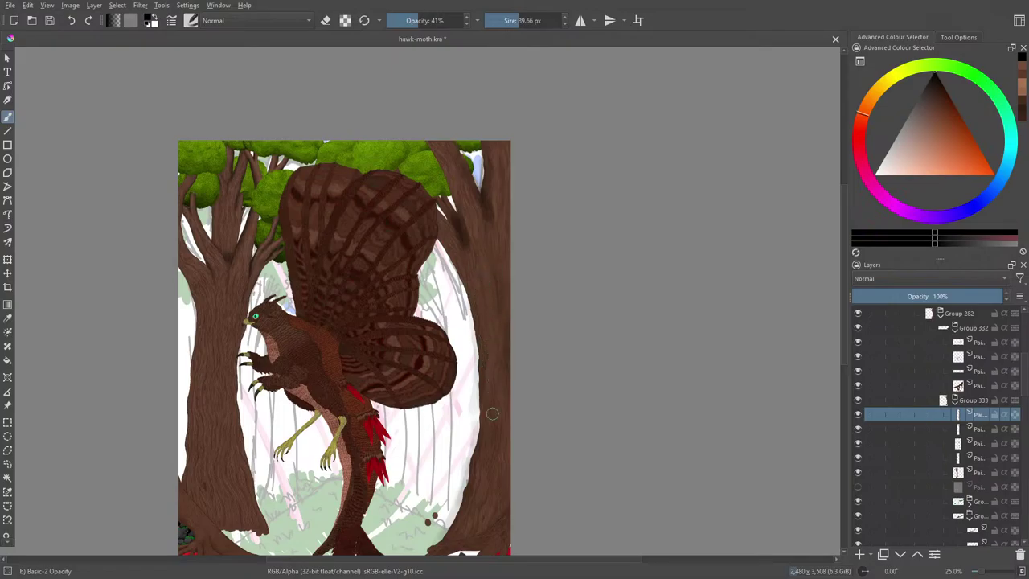
Step: Smooth the black shadows on the large trunk and branches with the Blender Basic brush
scroll(836, 321, "down", 2)
right_click(469, 389)
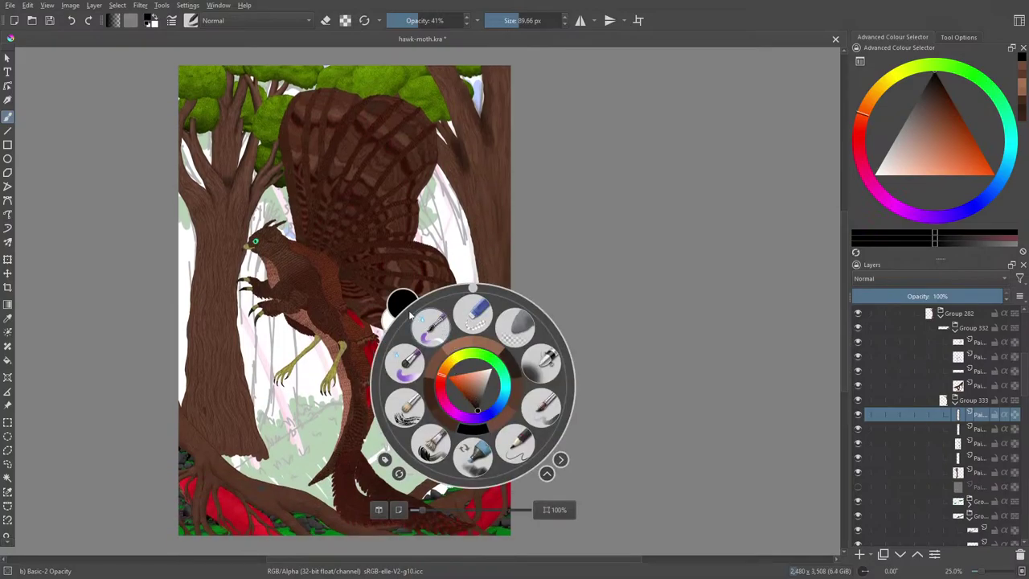
left_click(192, 20)
left_click(372, 138)
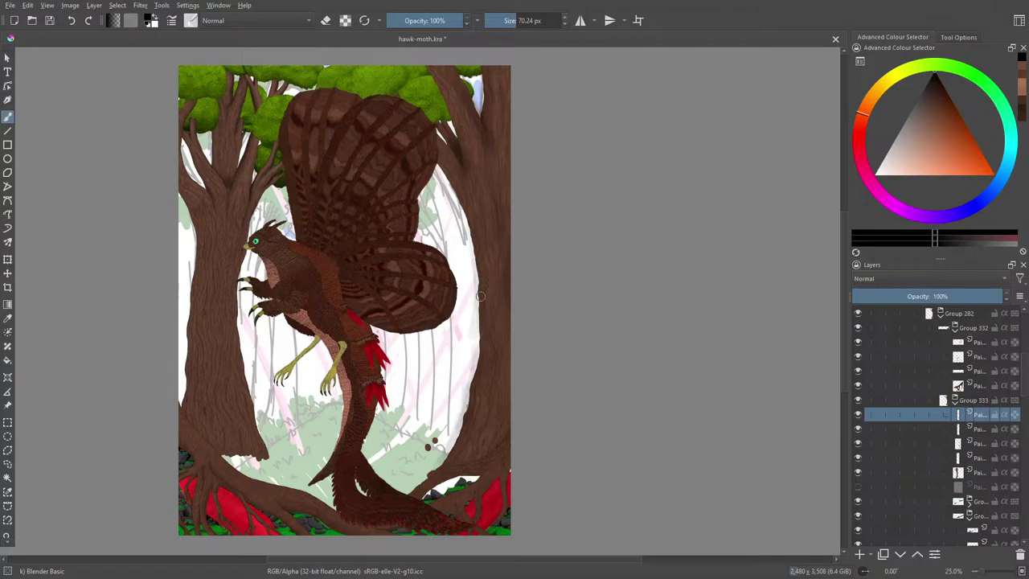
Step: On another new layer in Group 333, paint white highlight spots on the large tree's branches and trunk with Basic-2 Opacity at 29.14 px
right_click(318, 164)
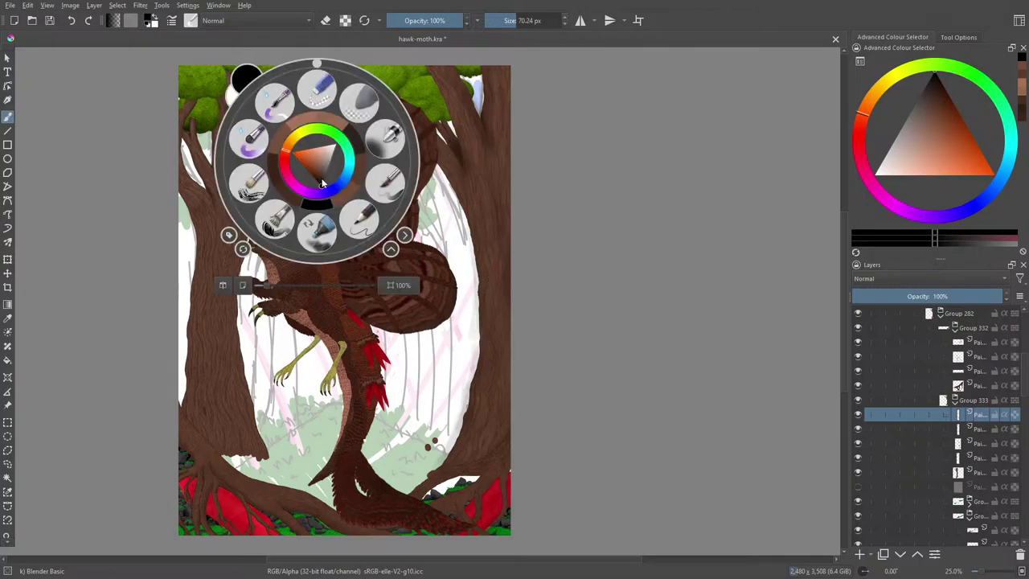
left_click(321, 184)
right_click(809, 494)
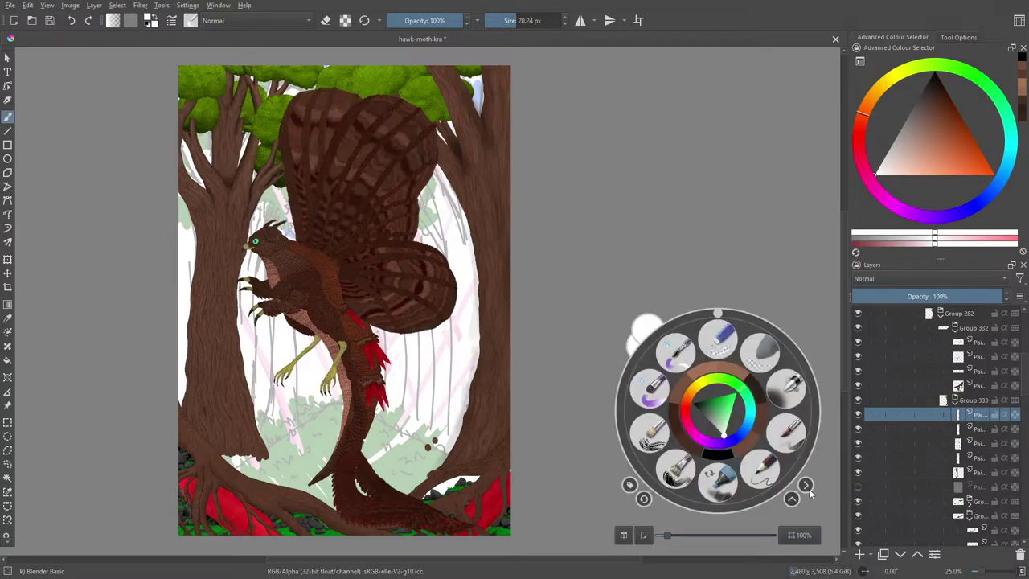
left_click(859, 554)
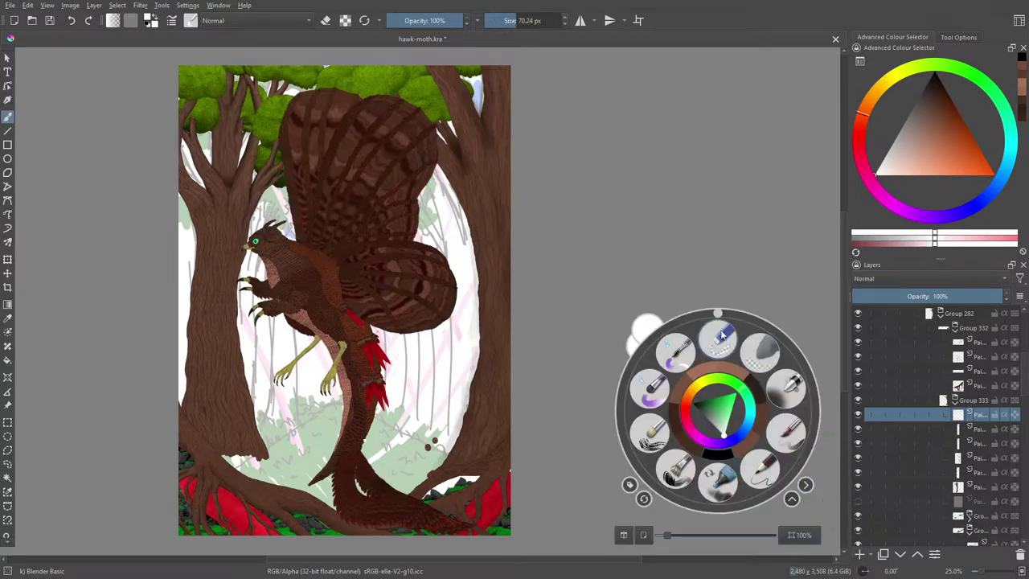
left_click(190, 20)
left_click(279, 53)
left_click(492, 224)
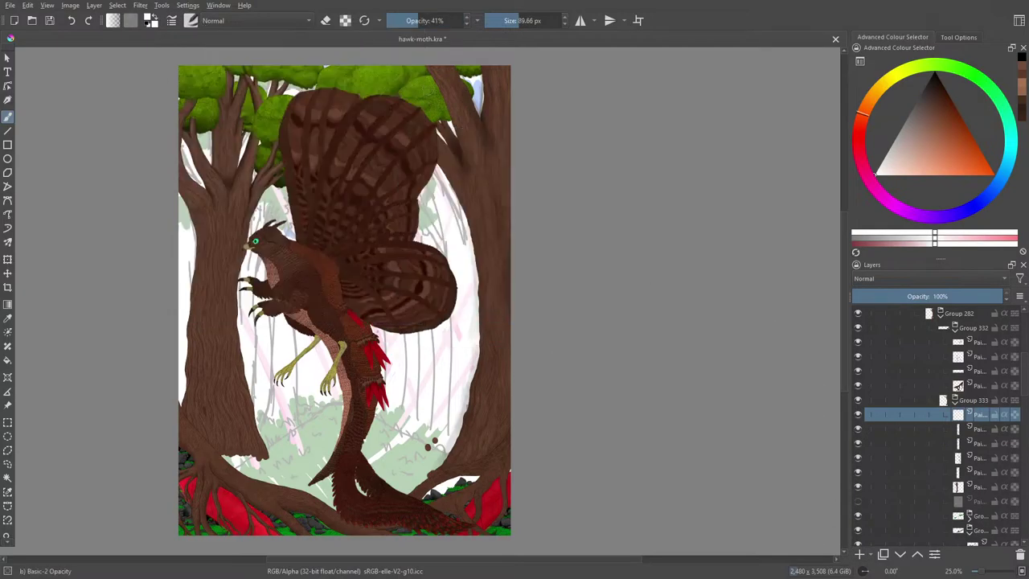
mouse_move(463, 91)
left_mouse_down()
mouse_move(422, 92)
mouse_move(449, 91)
left_mouse_up()
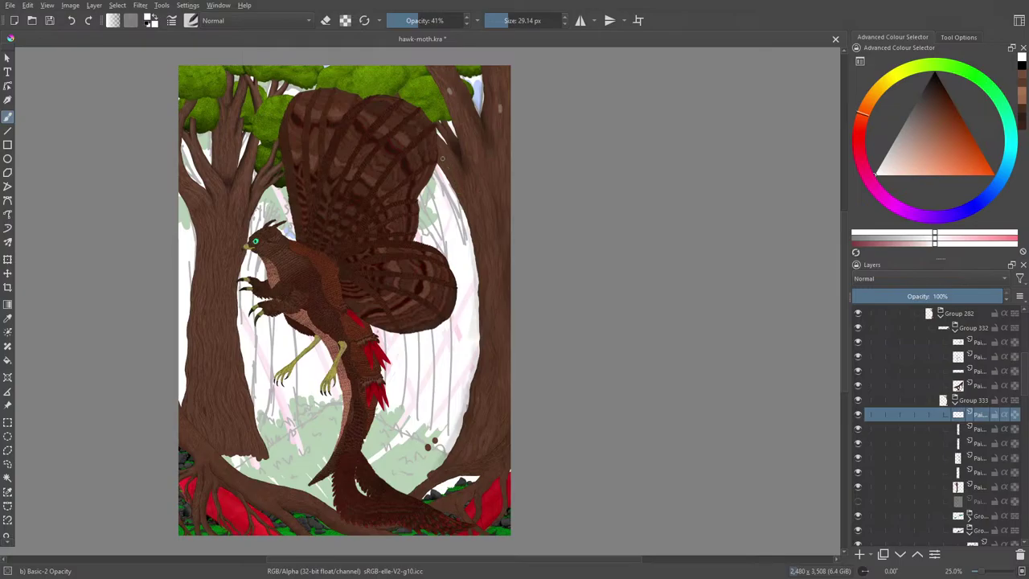
left_click_drag(495, 274, 492, 318)
Step: Try smoothing the white highlights with the Blender Basic brush at 70.24 px, and delete the highlight layer
left_click(186, 21)
left_click(372, 135)
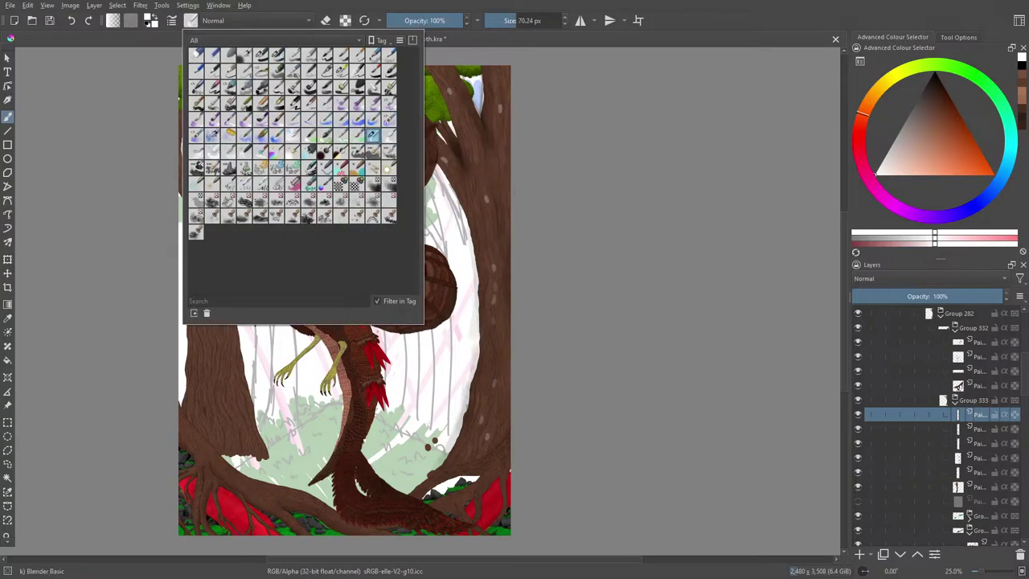
key("Escape")
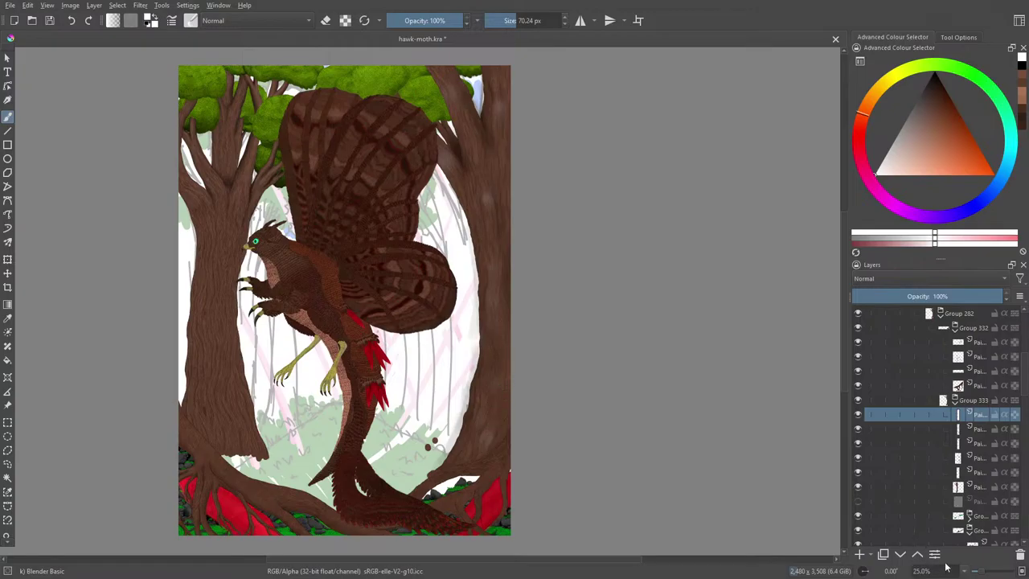
left_click(1017, 544)
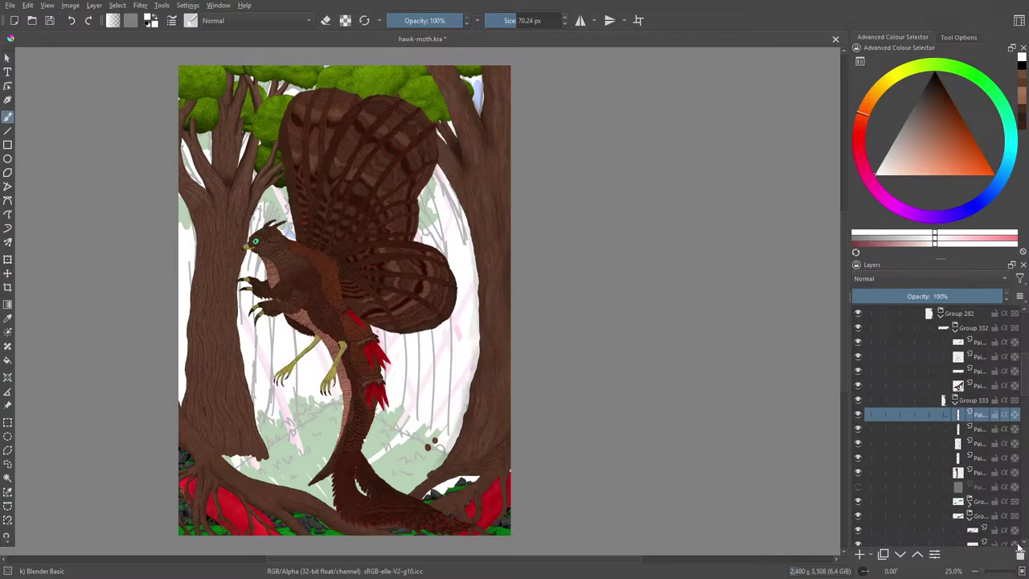
Step: Erase the shadow overspill outside the large tree's branches and inner trunk edge down to the roots with Eraser Circle at 50 px
scroll(836, 278, "up", 2)
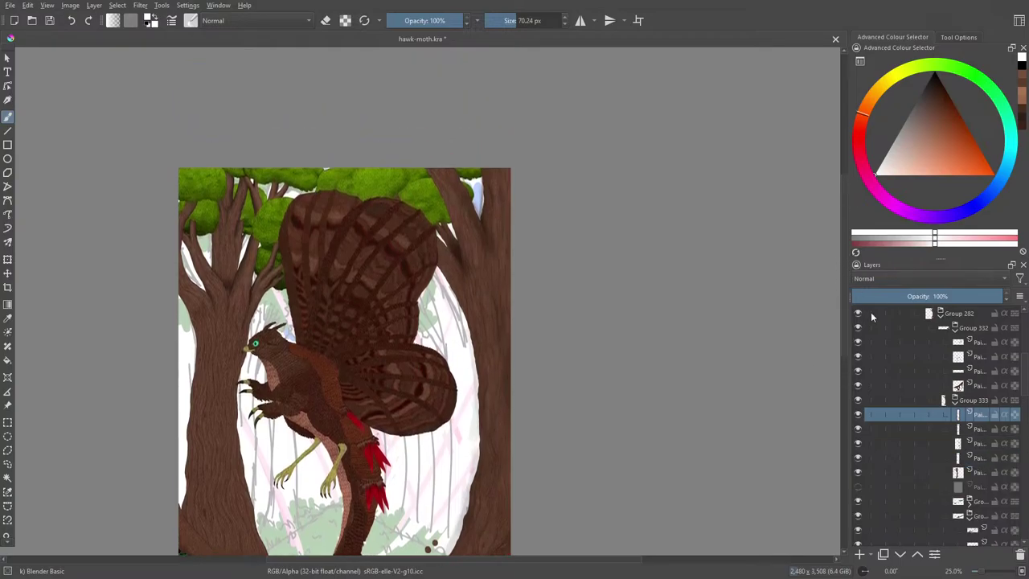
left_click(985, 572)
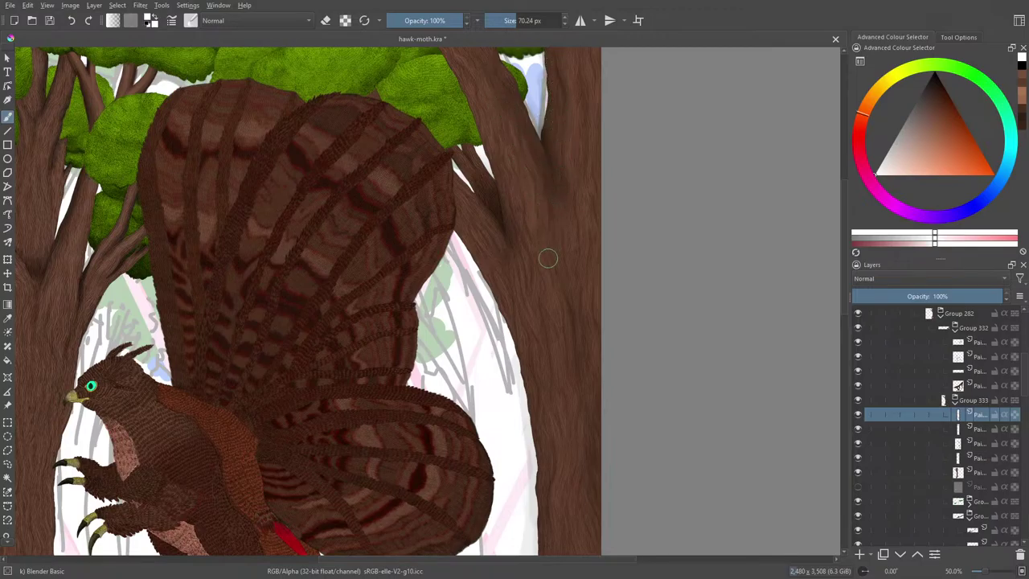
key("e")
scroll(533, 167, "up", 3)
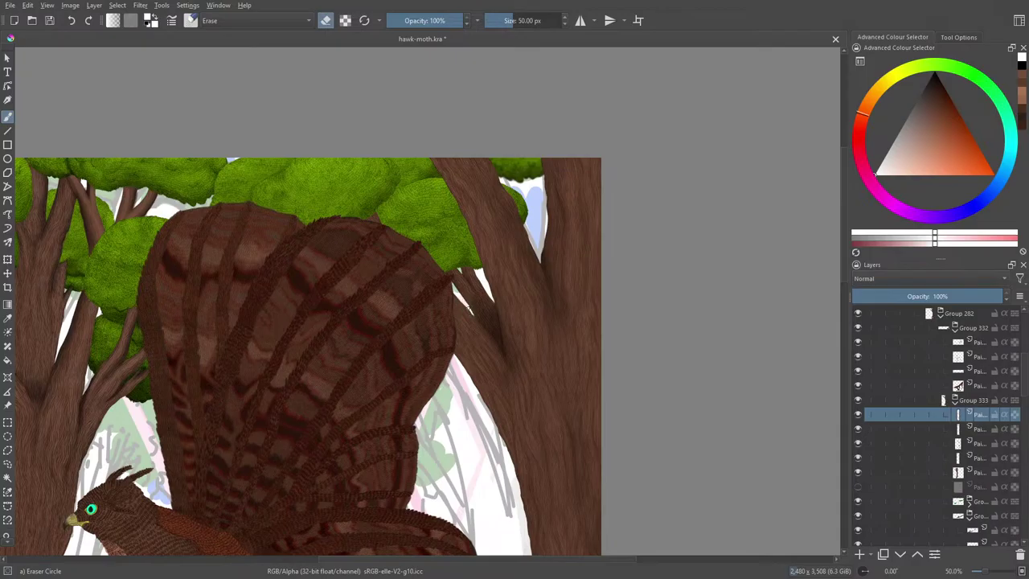
scroll(463, 269, "down", 3)
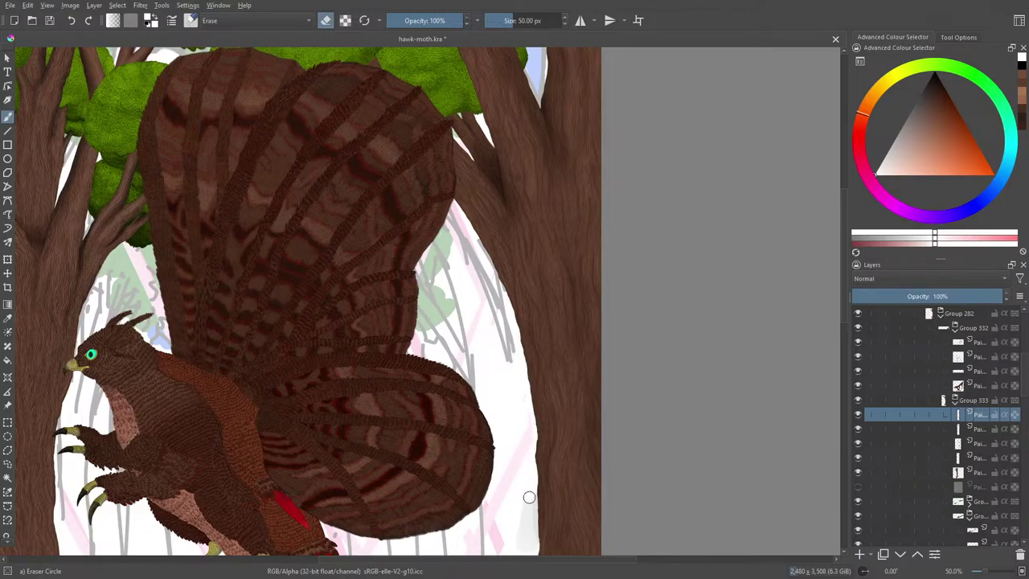
scroll(529, 503, "down", 5)
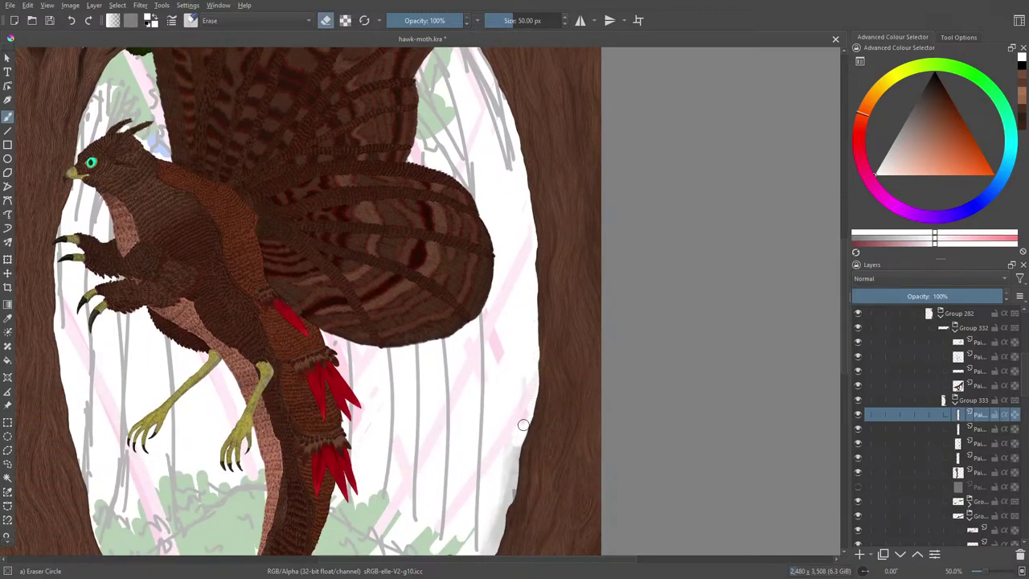
mouse_move(512, 478)
left_mouse_down()
mouse_move(503, 490)
mouse_move(506, 478)
left_mouse_up()
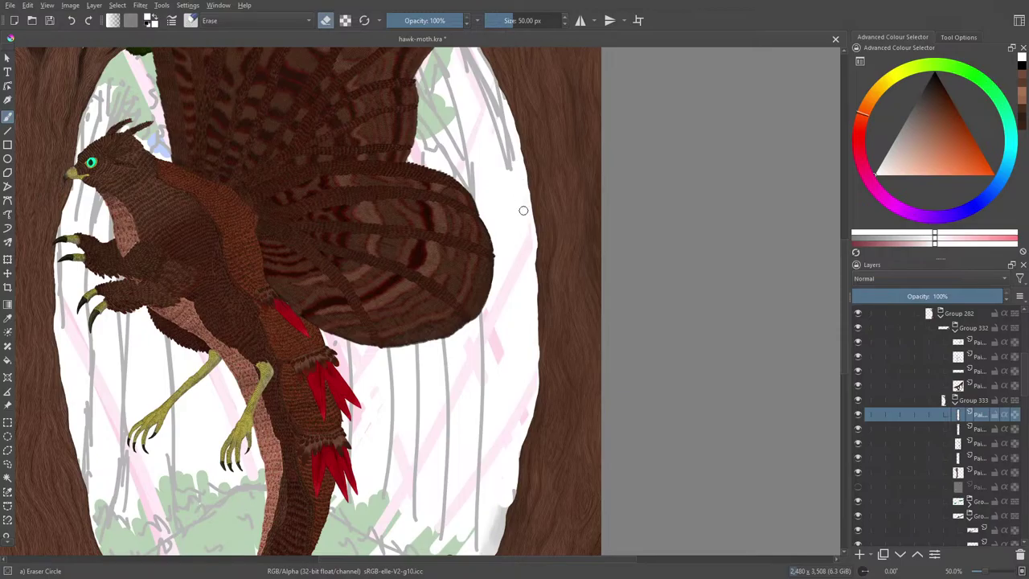
scroll(847, 345, "down", 3)
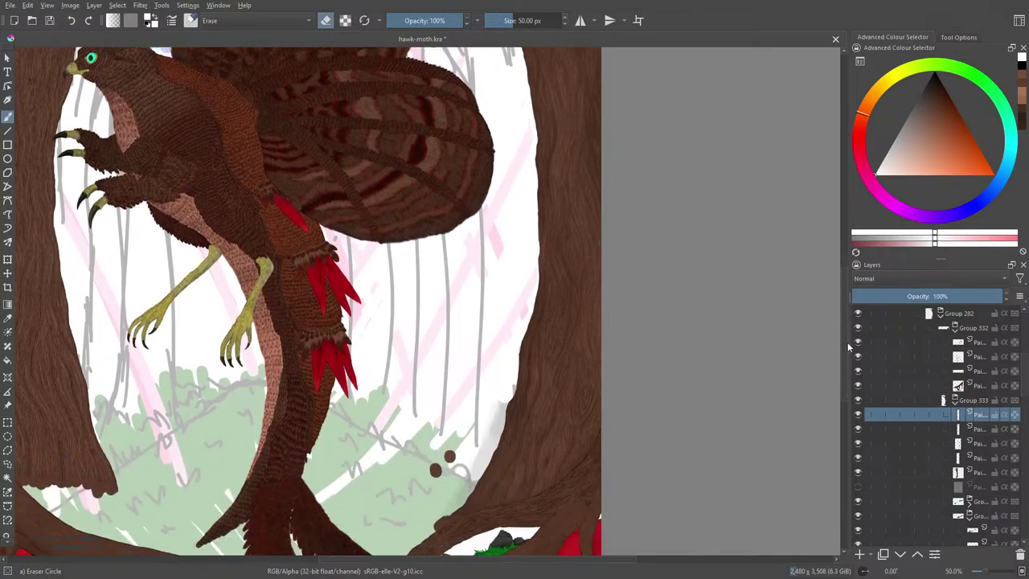
scroll(847, 346, "down", 4)
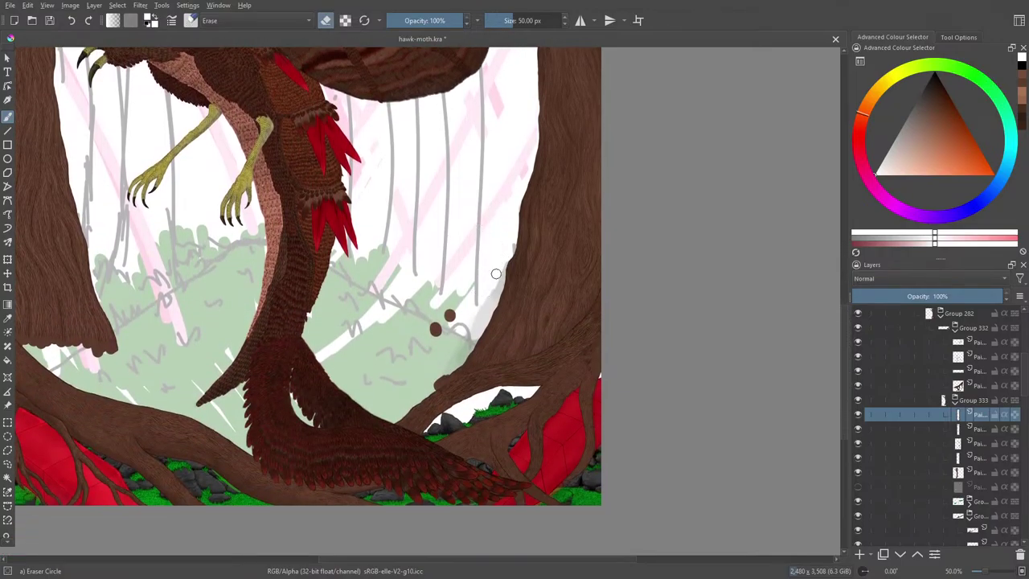
mouse_move(496, 274)
left_mouse_down()
mouse_move(505, 259)
mouse_move(455, 361)
mouse_move(479, 311)
mouse_move(468, 323)
mouse_move(485, 249)
left_mouse_up()
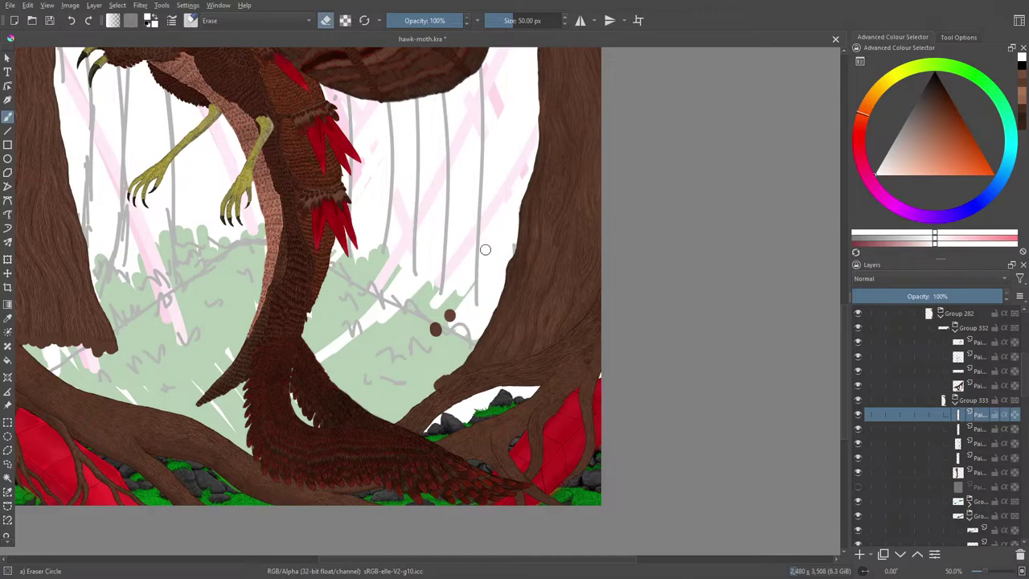
Step: Save the hawk-moth painting, return to the Blender Basic brush, and review the finished trunk and the whole picture
left_click_drag(843, 337, 842, 202)
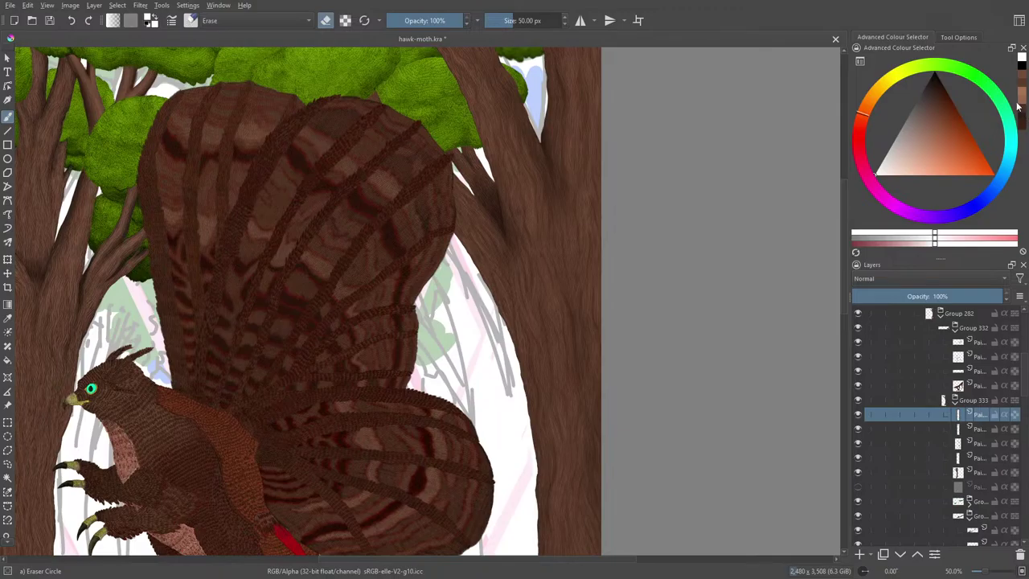
key("ctrl+s")
key("e")
left_click_drag(842, 288, 848, 419)
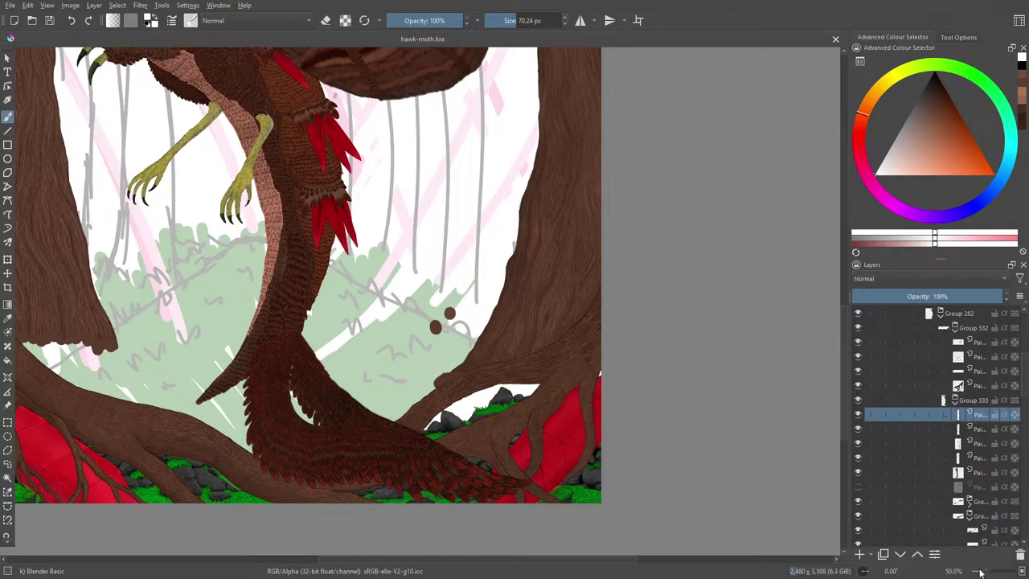
mouse_move(985, 573)
left_mouse_down()
mouse_move(971, 573)
mouse_move(981, 573)
left_mouse_up()
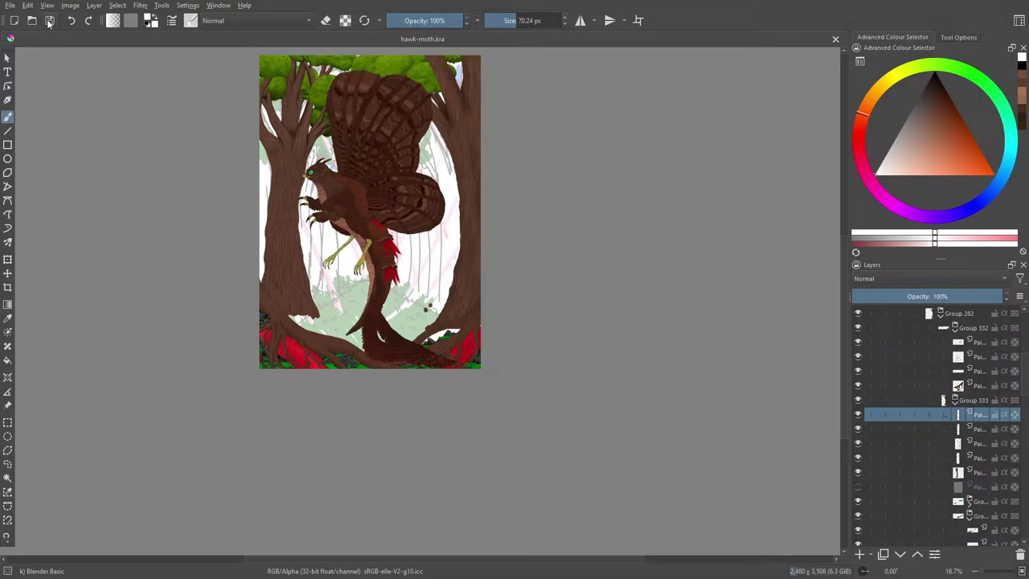
left_click(9, 6)
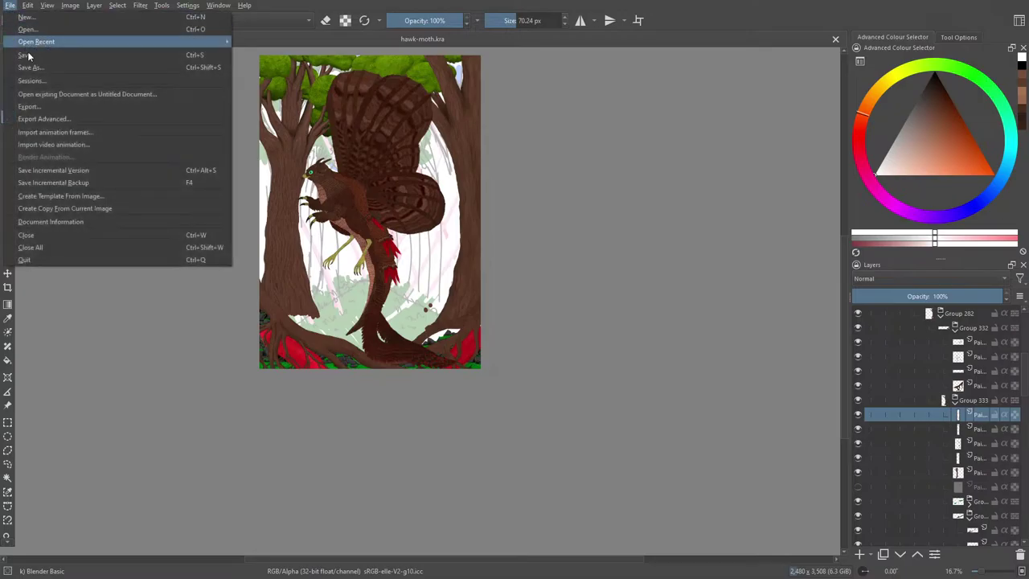